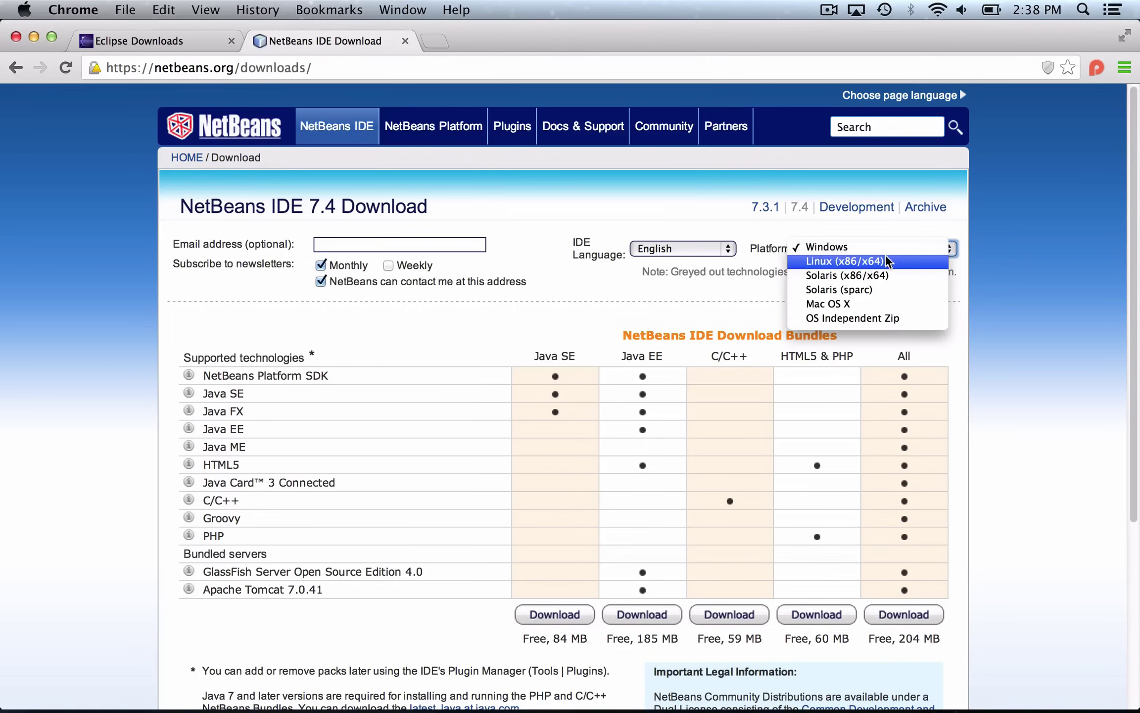
# Set the NetBeans IDE 7.4 download platform to Mac OS X.
pyautogui.click(876, 260)
pyautogui.click(866, 248)
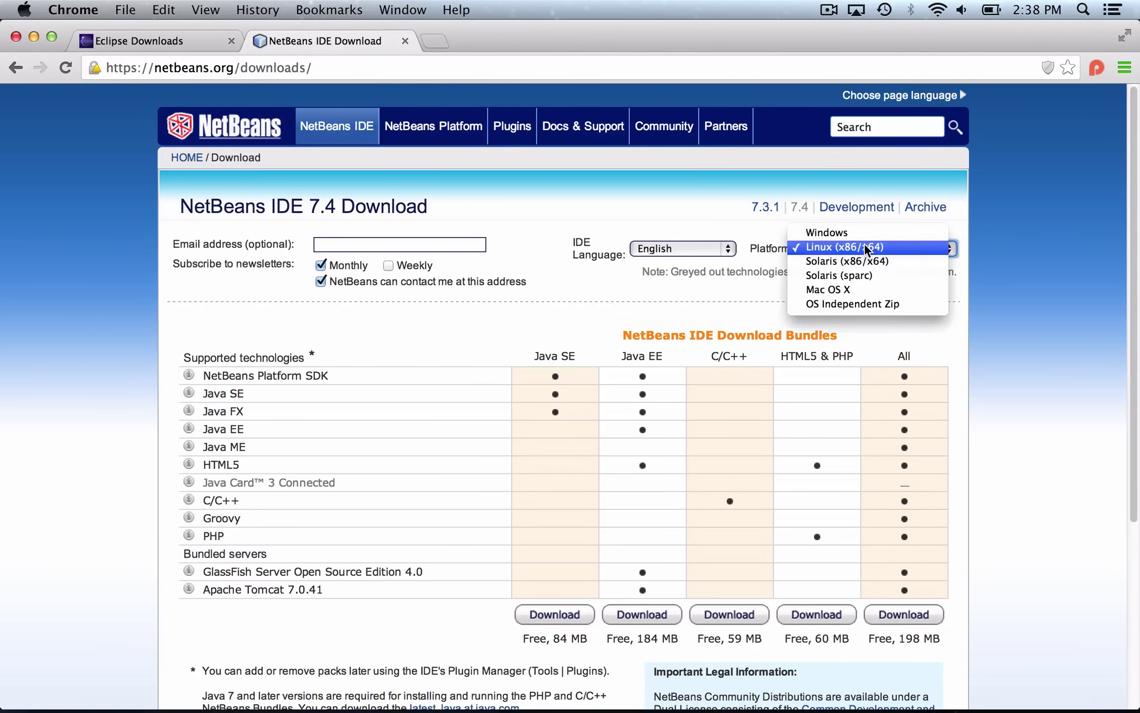
pyautogui.click(861, 291)
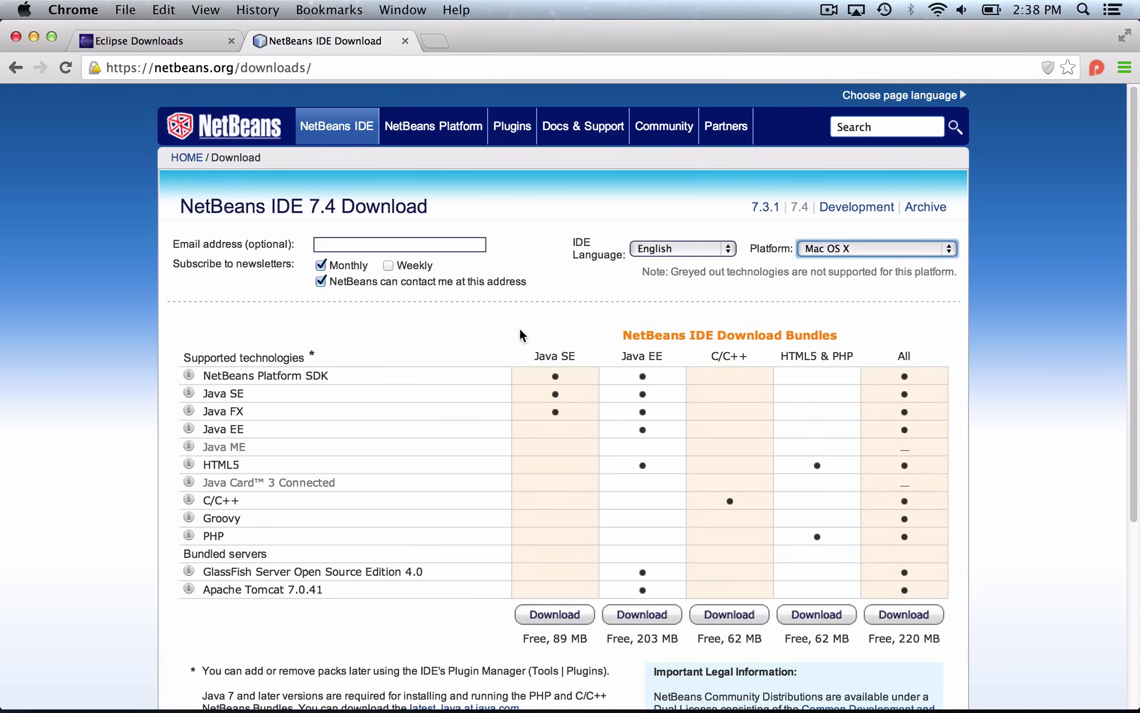
pyautogui.scroll(-3, 483, 376)
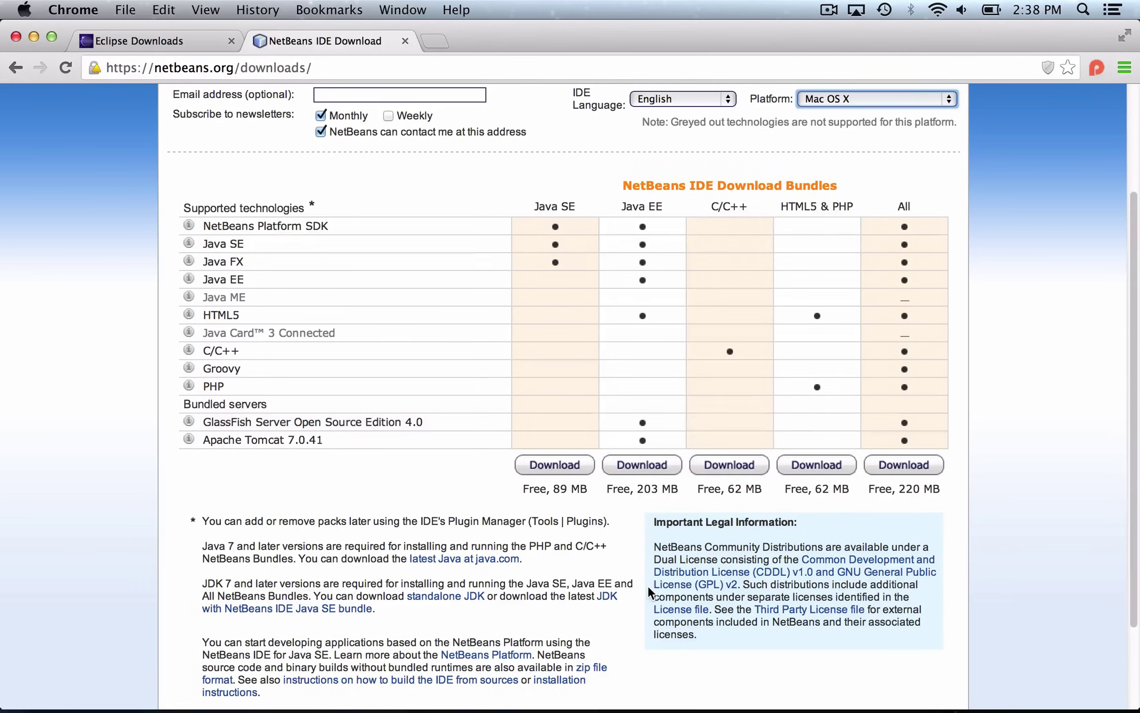
pyautogui.scroll(3, 591, 589)
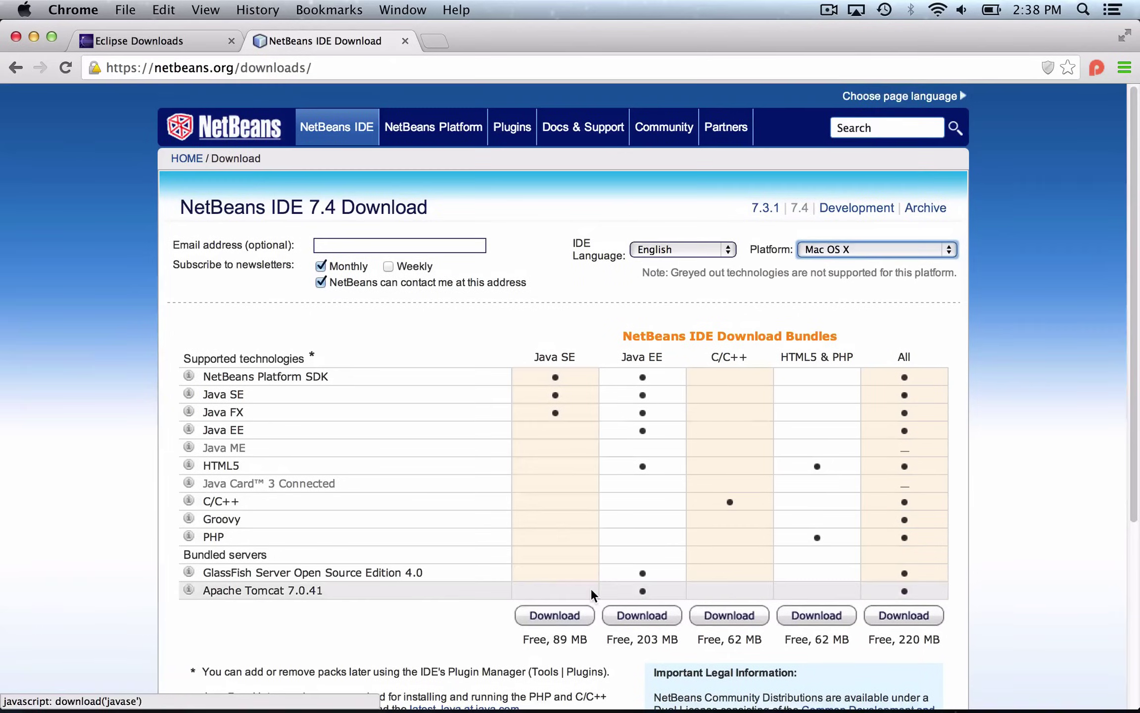
# Start downloading the NetBeans Java SE bundle and cancel the download.
pyautogui.scroll(-4, 591, 587)
pyautogui.click(555, 448)
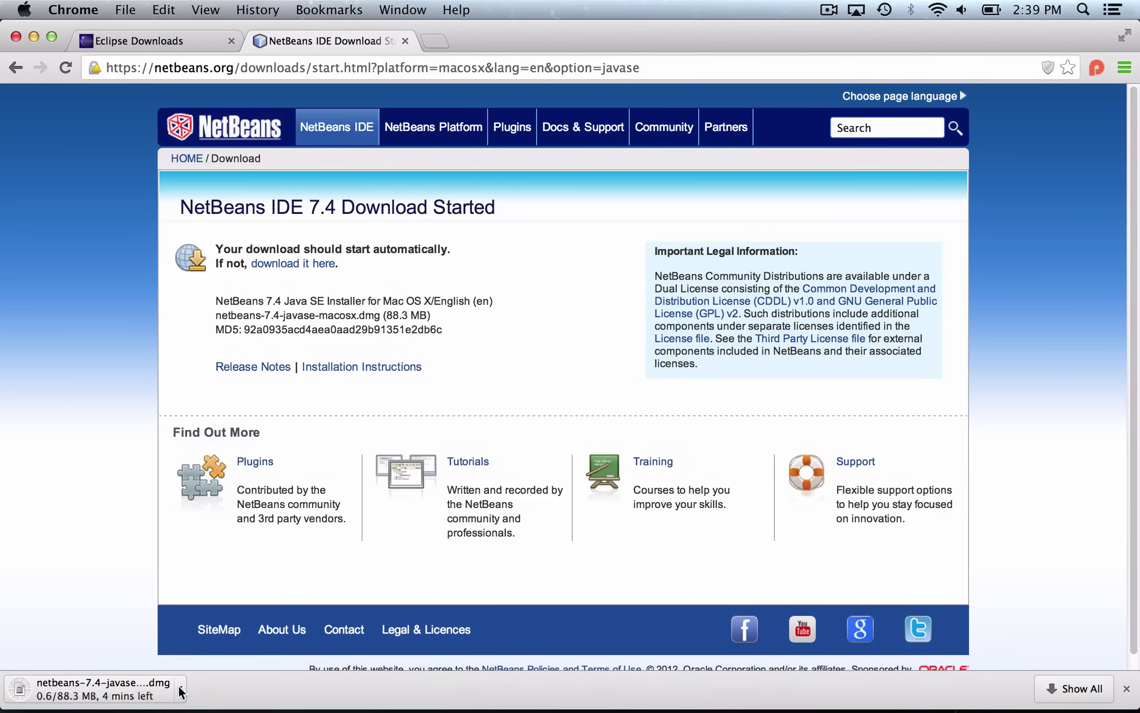
pyautogui.click(182, 688)
pyautogui.click(218, 689)
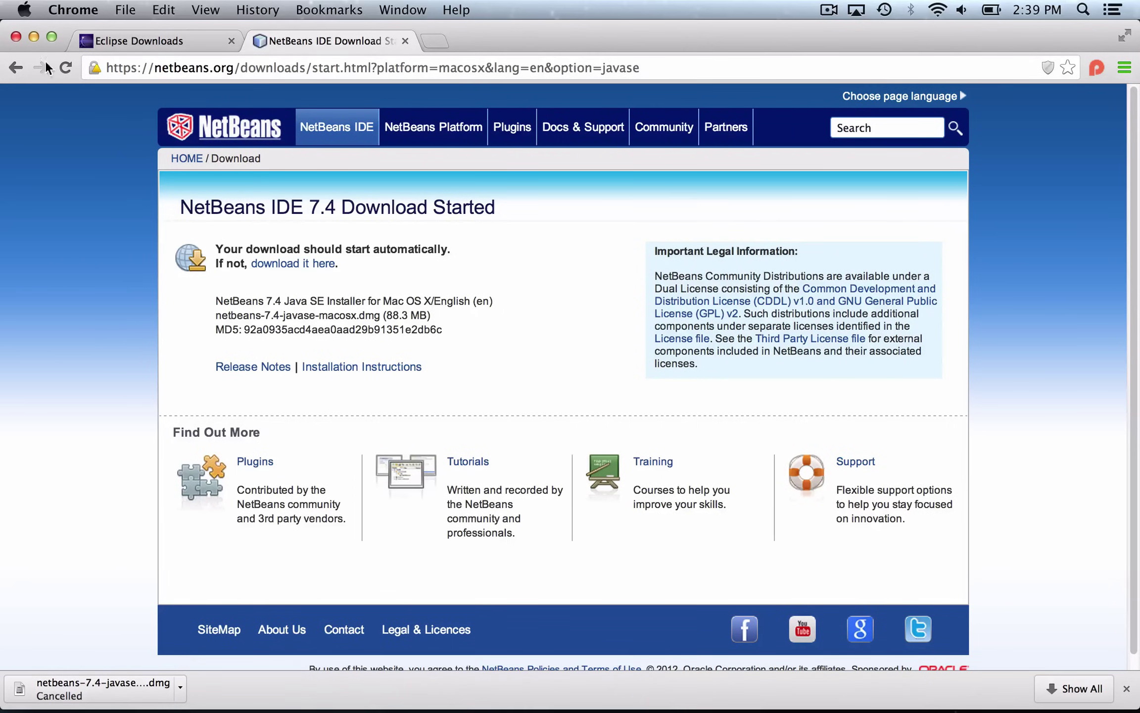
# Minimize the browser and slide windows, then open the JavaInstallers folder from the home folder in Finder.
pyautogui.click(34, 36)
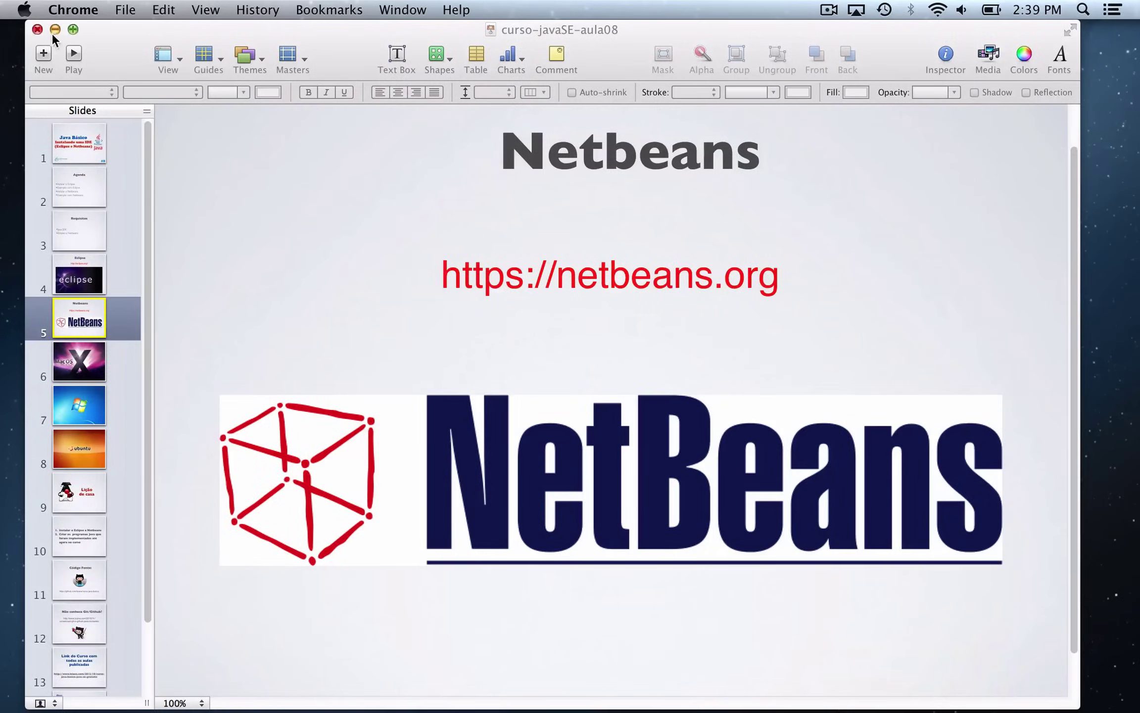
pyautogui.click(54, 31)
pyautogui.click(78, 665)
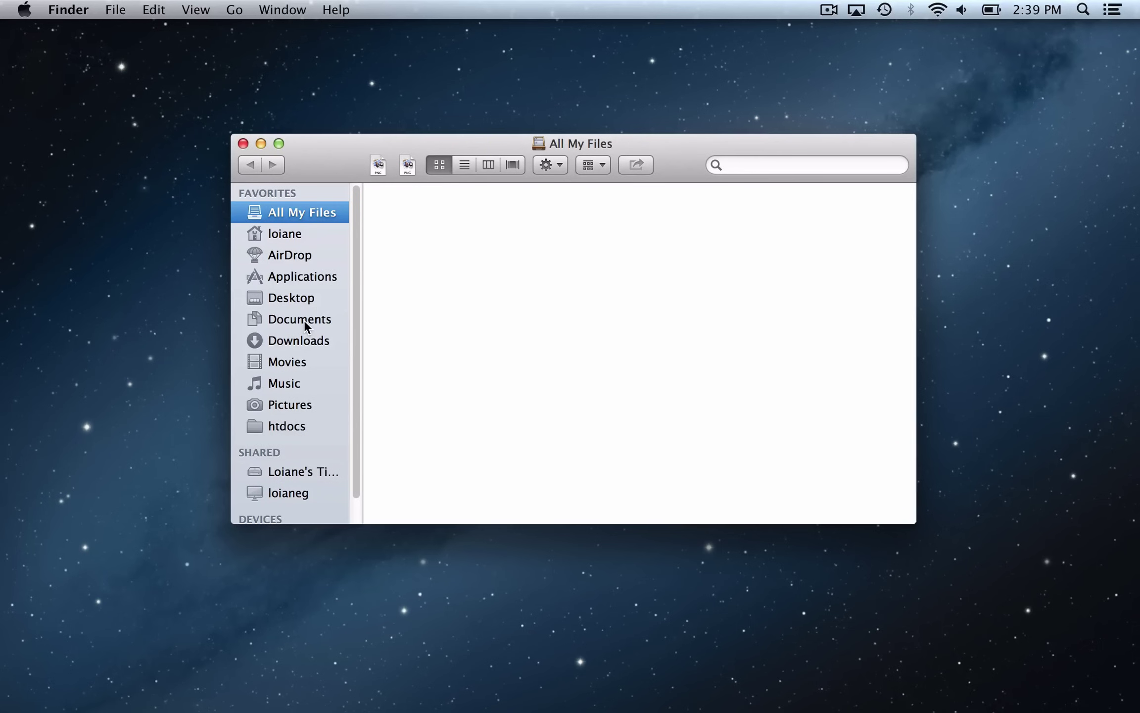
pyautogui.click(294, 234)
pyautogui.doubleClick(453, 374)
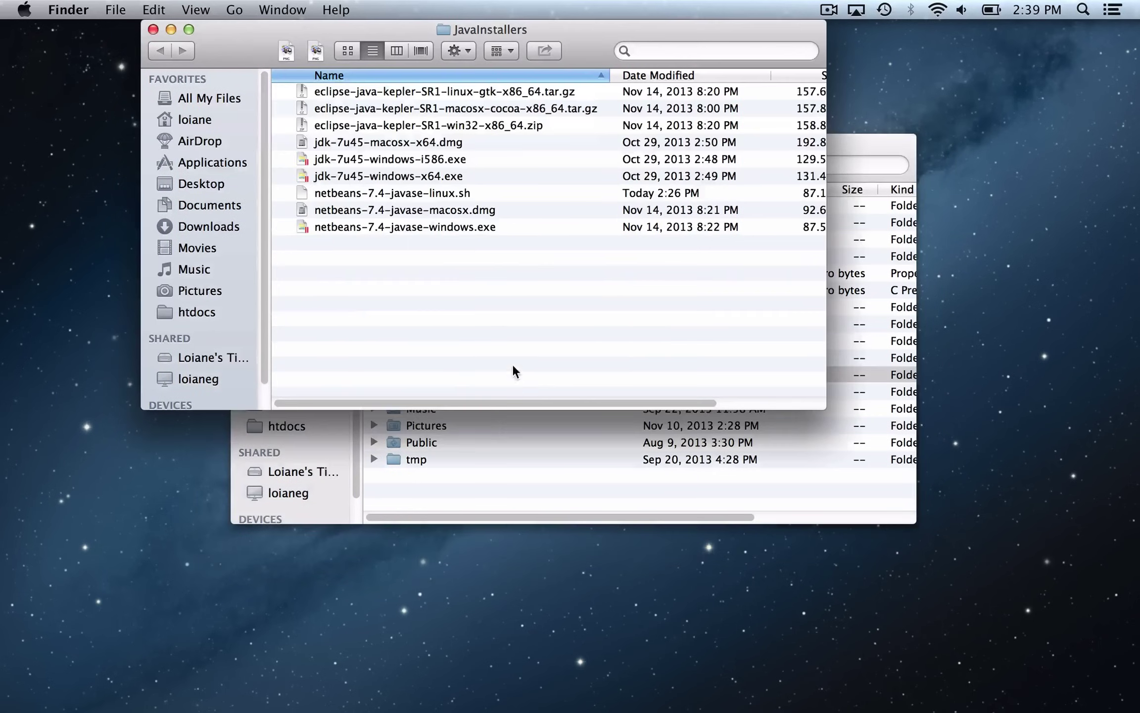
pyautogui.moveTo(228, 37); pyautogui.dragTo(315, 115)
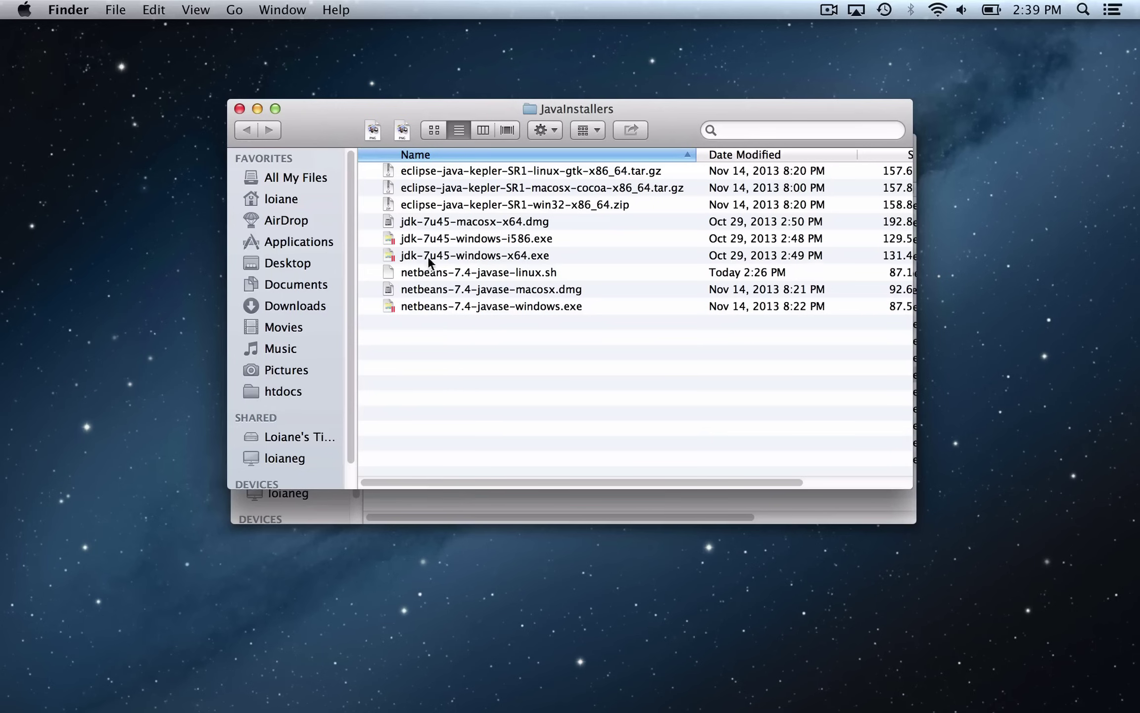
# Examine the three Eclipse archives and the three NetBeans installers by selecting each group, and clear the selection.
pyautogui.click(515, 173)
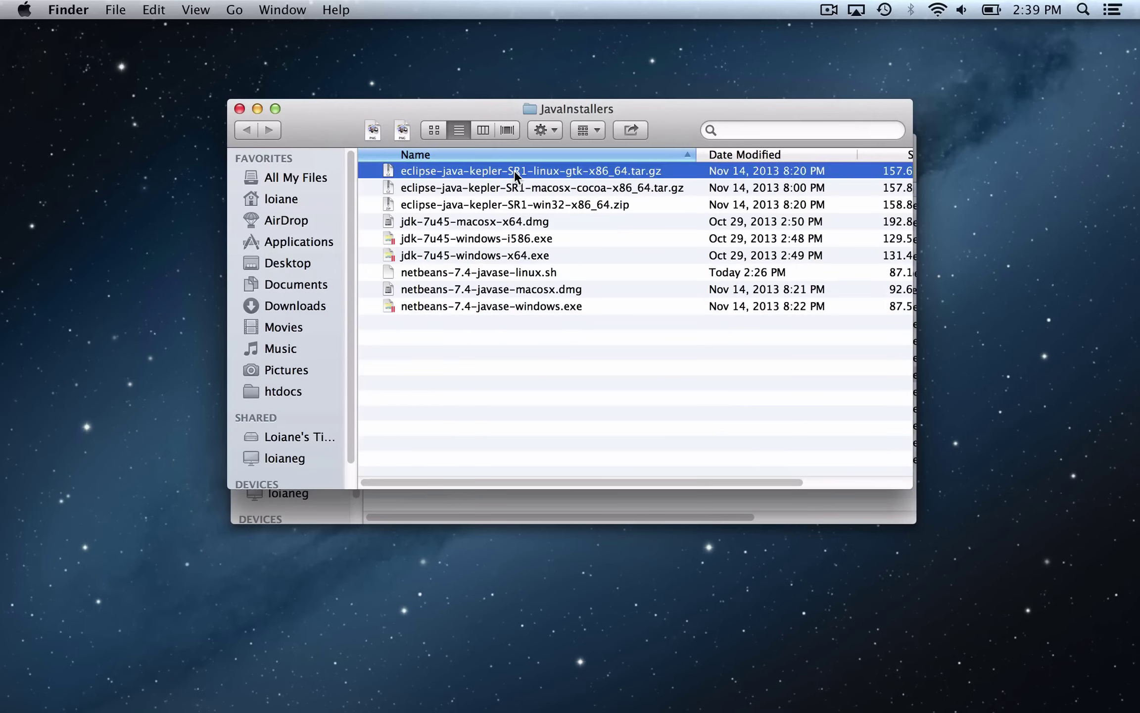
pyautogui.hotkey('shift', 'Down')
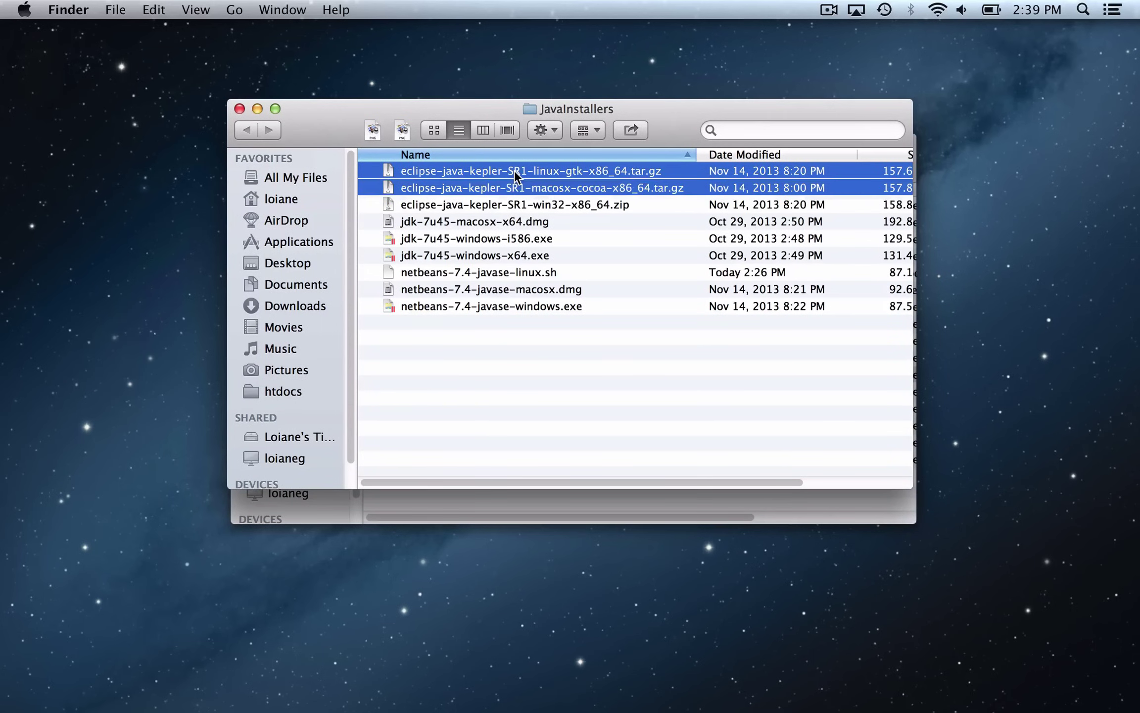
pyautogui.hotkey('shift', 'Down')
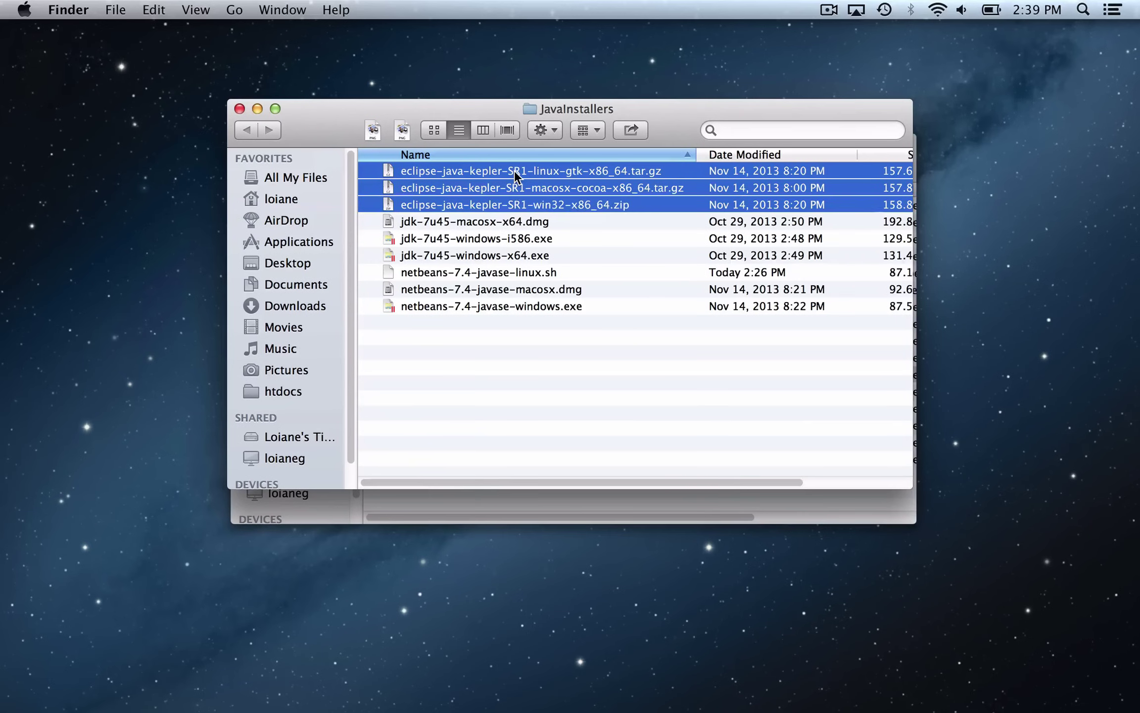
pyautogui.press('Down')
pyautogui.press('Down')
pyautogui.press('Down')
pyautogui.press('Down')
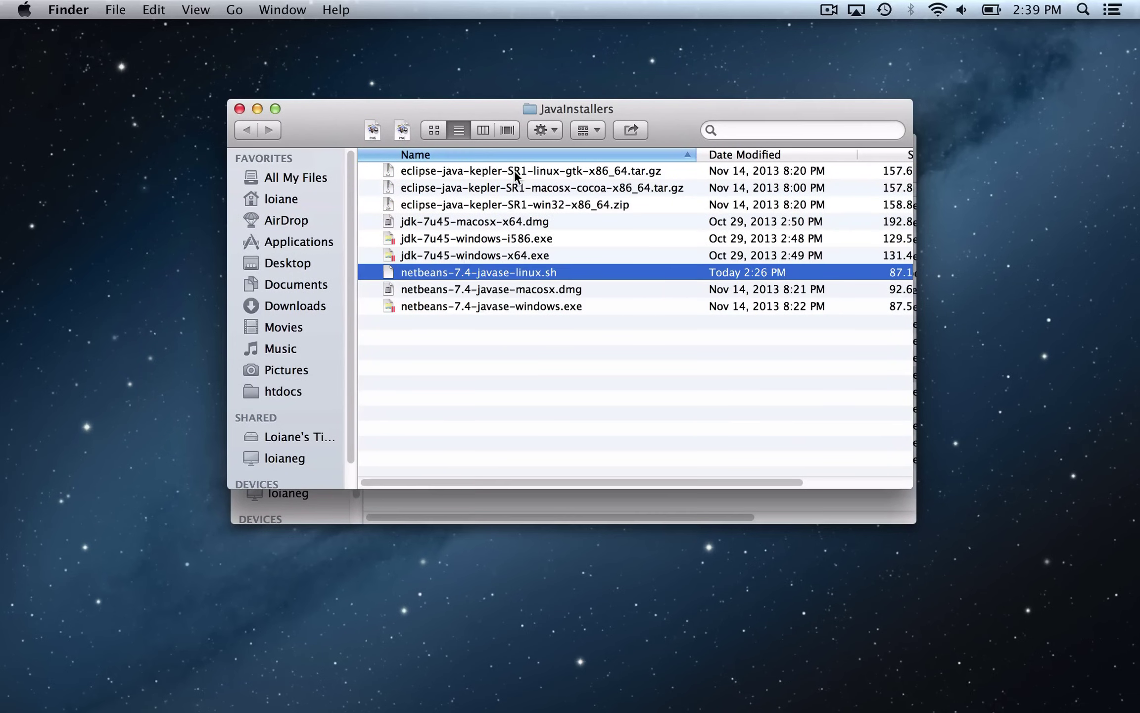
pyautogui.hotkey('shift', 'Down')
pyautogui.hotkey('shift', 'Down')
pyautogui.click(573, 402)
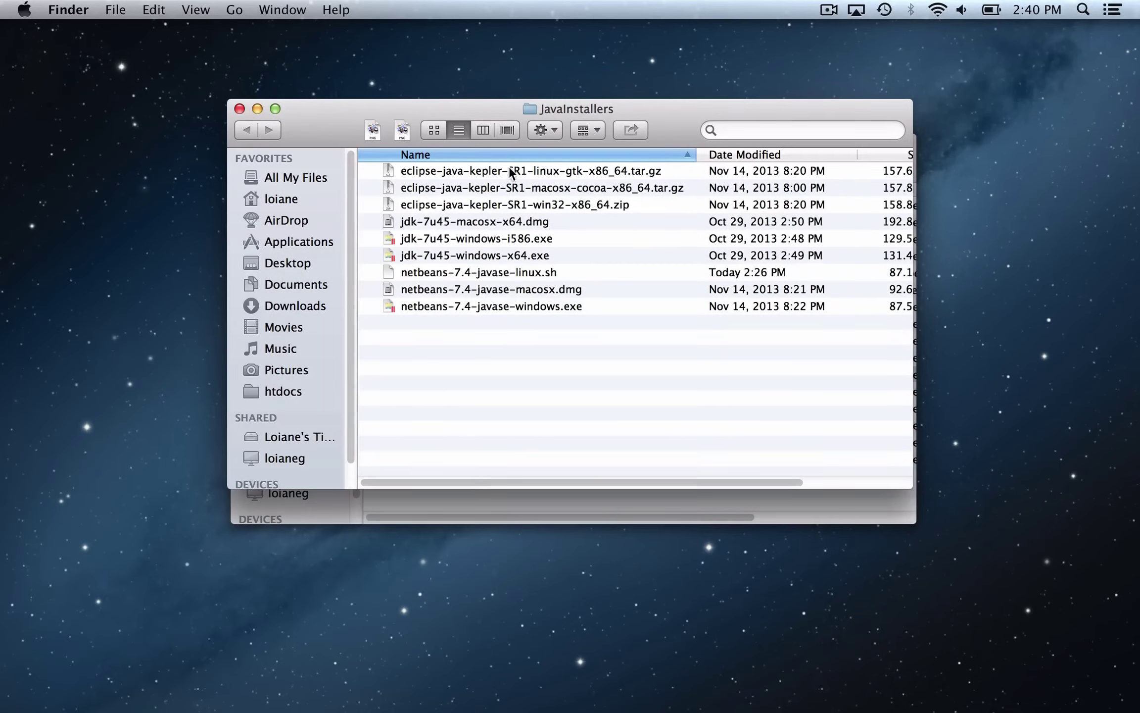
# Extract the macosx-cocoa Eclipse archive in Documents/development and open the extracted eclipse folder.
pyautogui.click(501, 191)
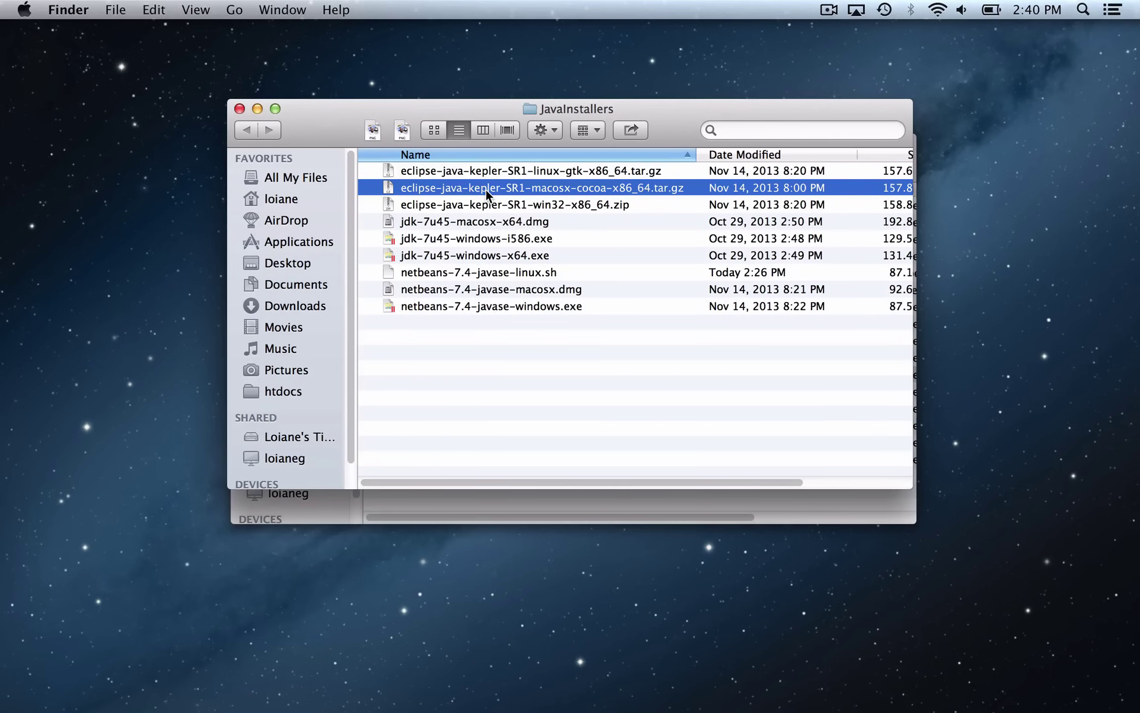
pyautogui.click(295, 285)
pyautogui.doubleClick(433, 222)
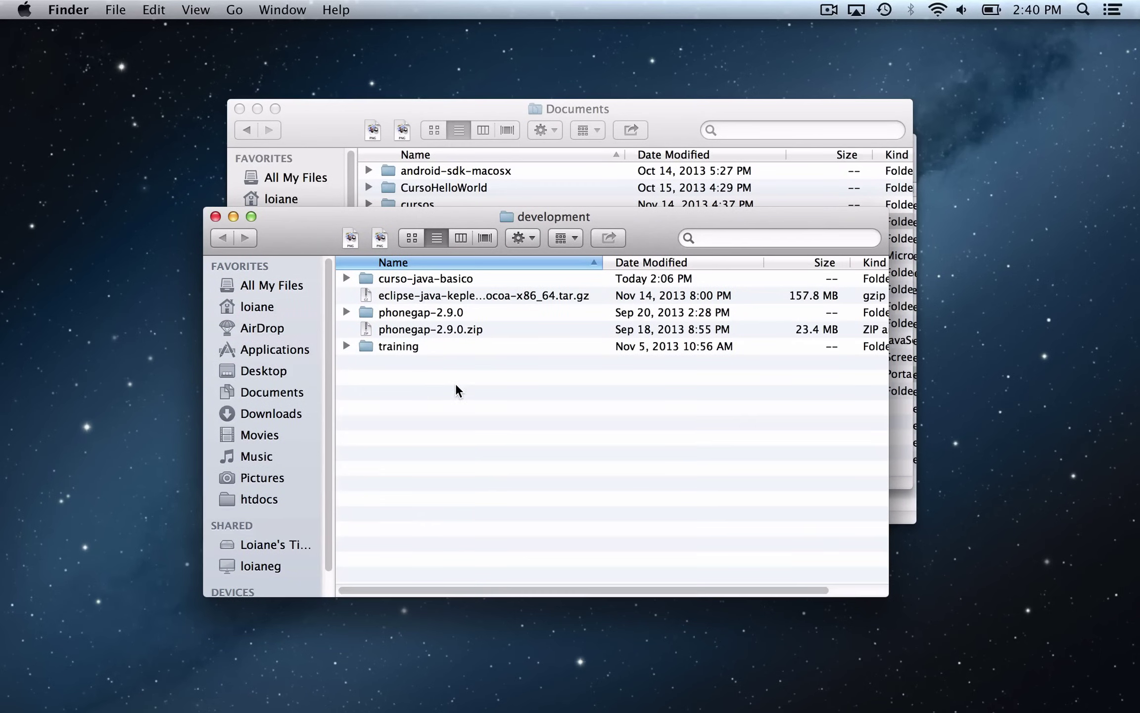
pyautogui.doubleClick(483, 295)
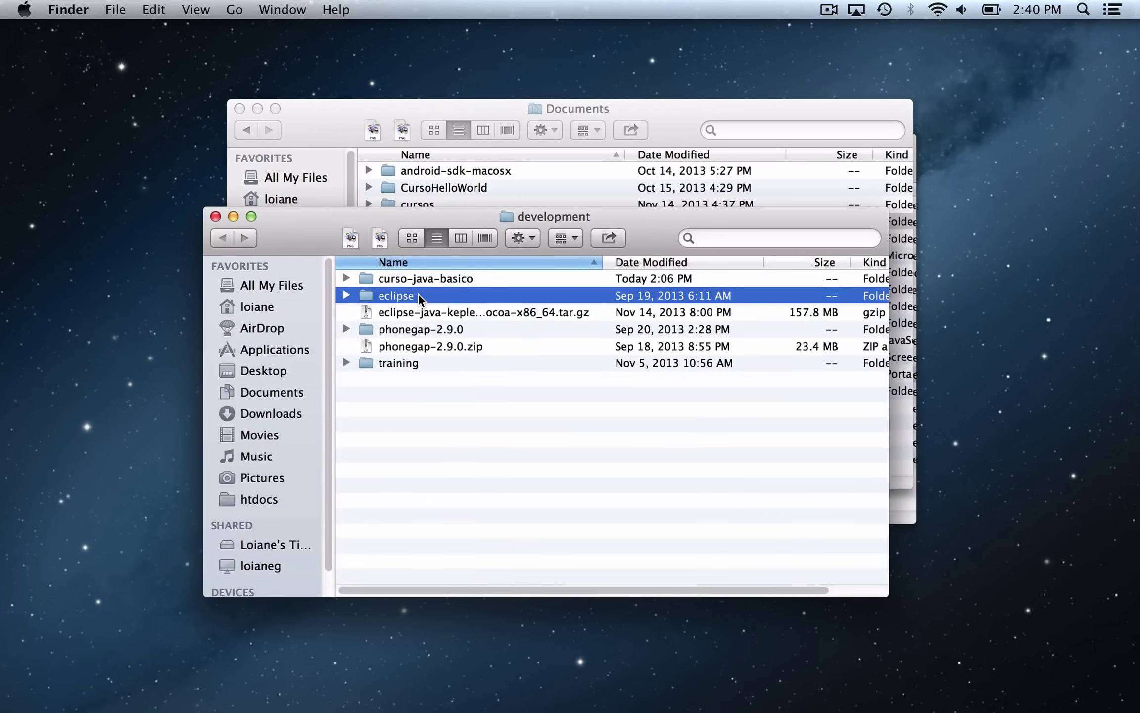
pyautogui.doubleClick(420, 297)
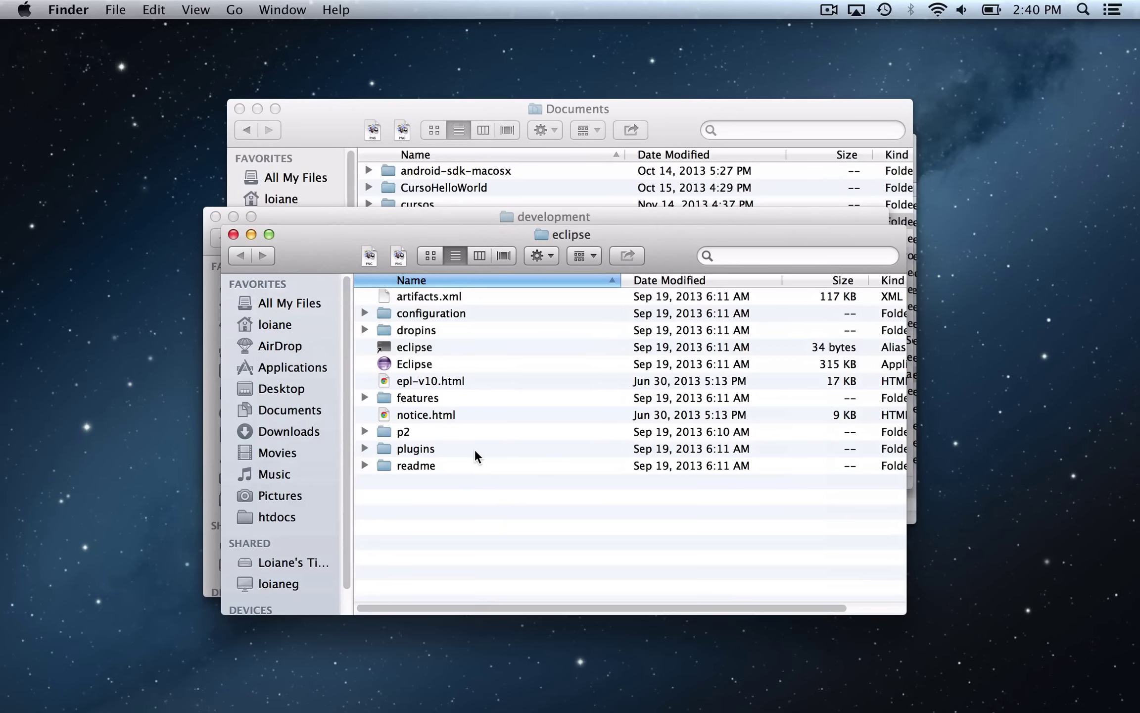
# Launch the Eclipse application, agreeing to install the Java SE 6 runtime and to open the downloaded program.
pyautogui.click(408, 366)
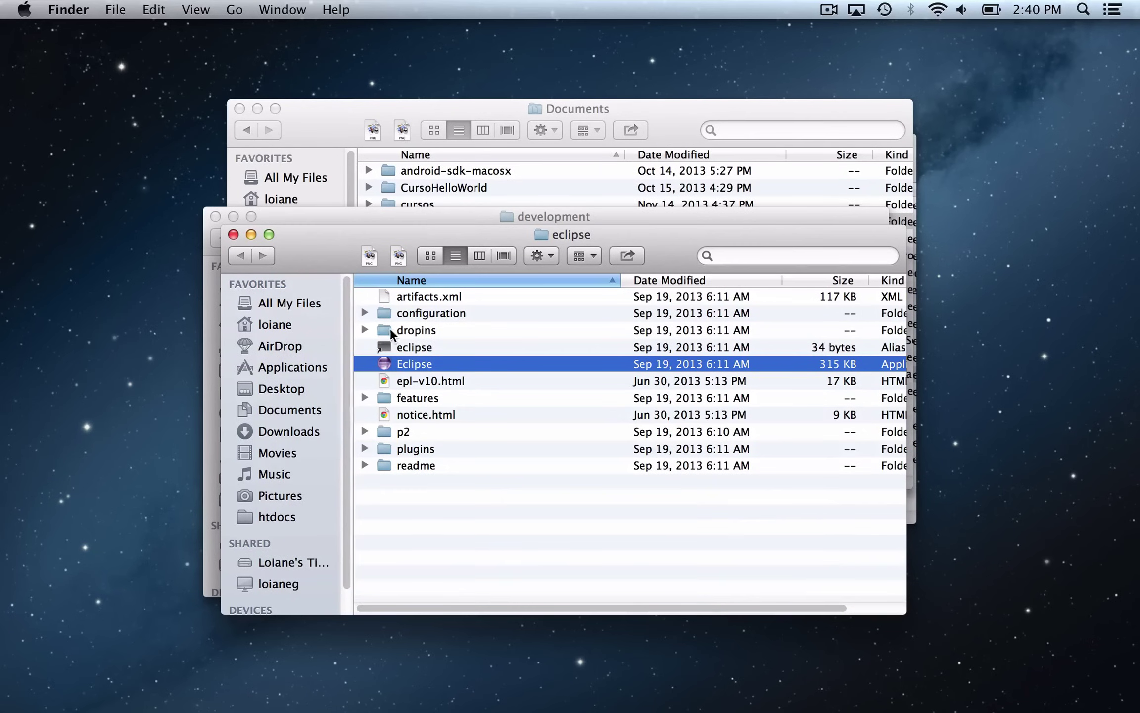
pyautogui.doubleClick(405, 364)
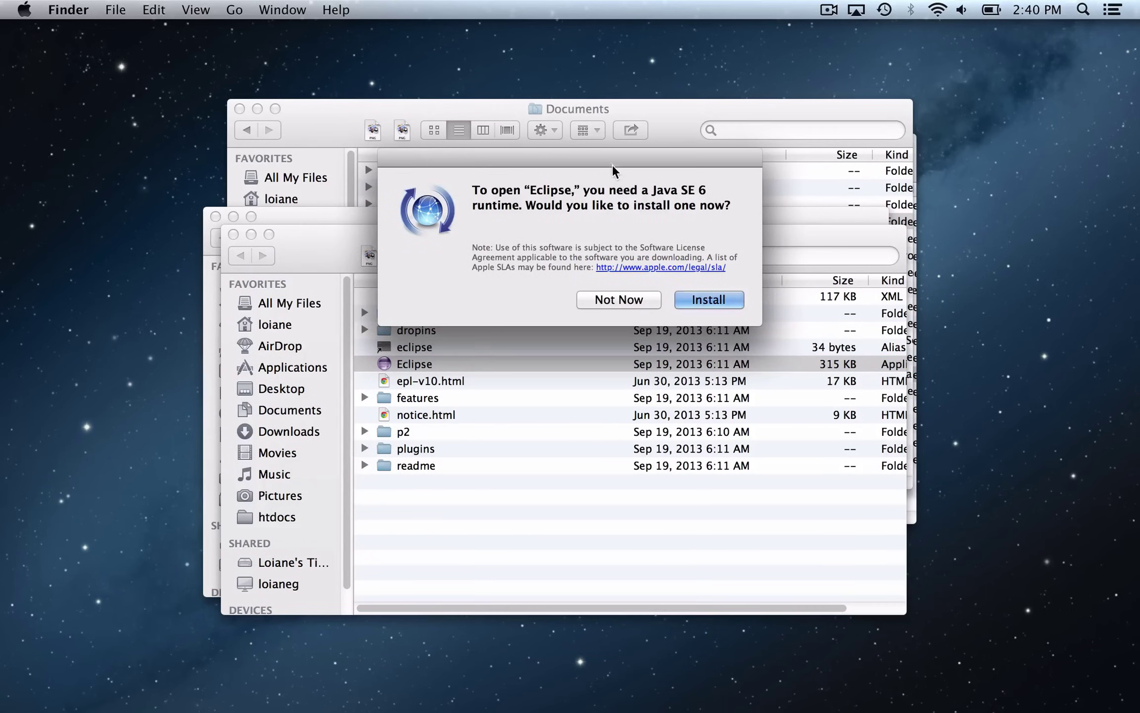
pyautogui.click(722, 303)
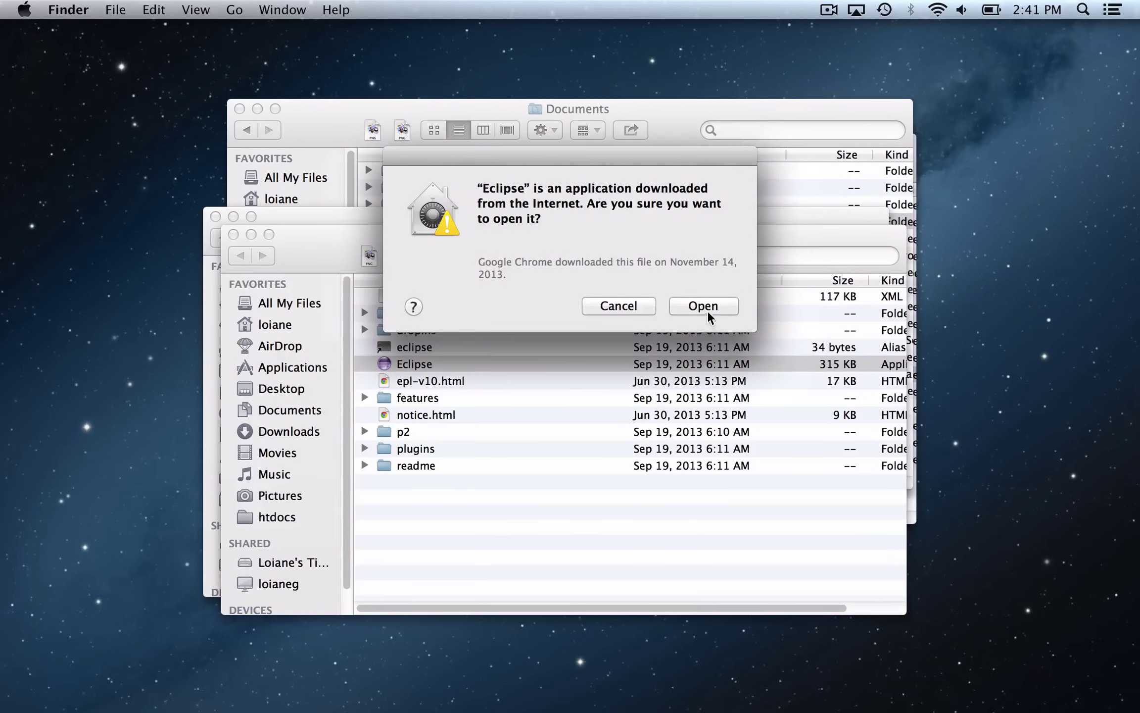
pyautogui.click(708, 312)
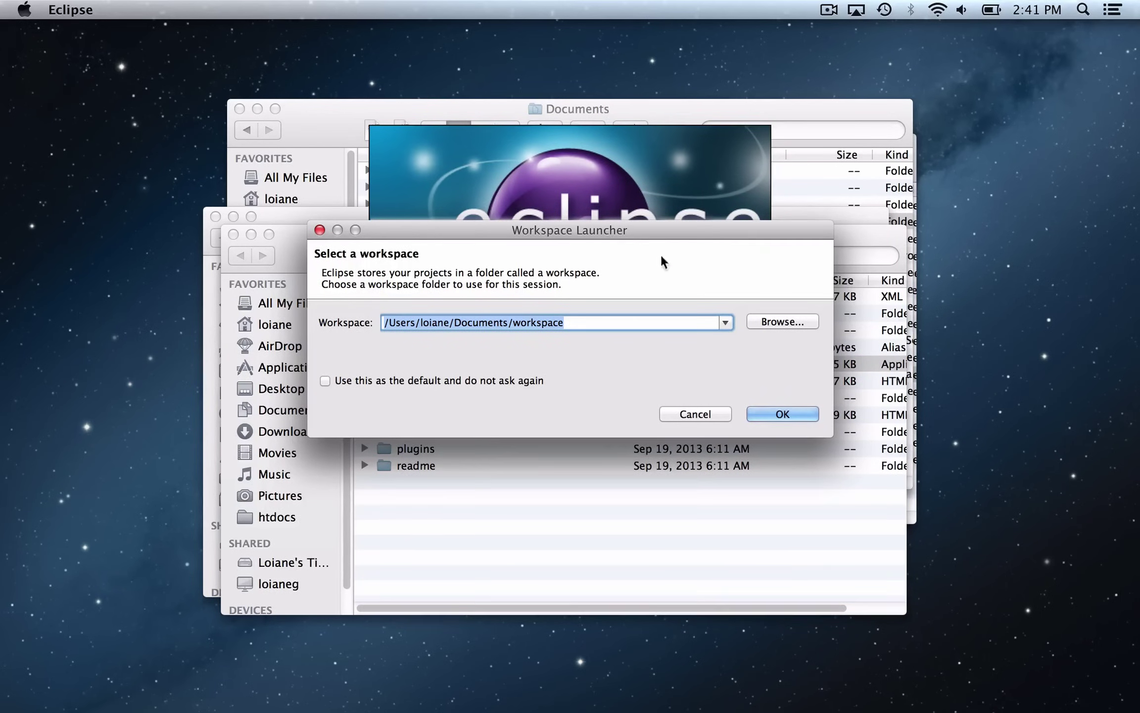
# Choose a new folder named eclipse inside Documents/development/curso-java-basico as the workspace and make it the default.
pyautogui.click(782, 320)
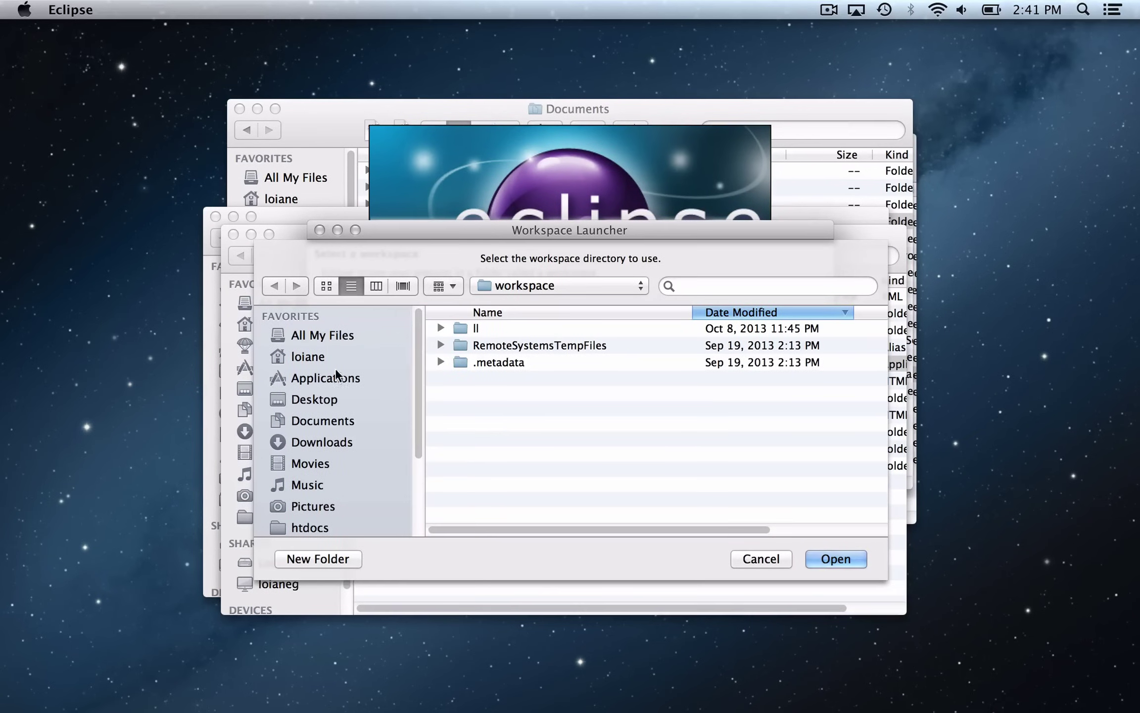
pyautogui.click(328, 423)
pyautogui.doubleClick(499, 327)
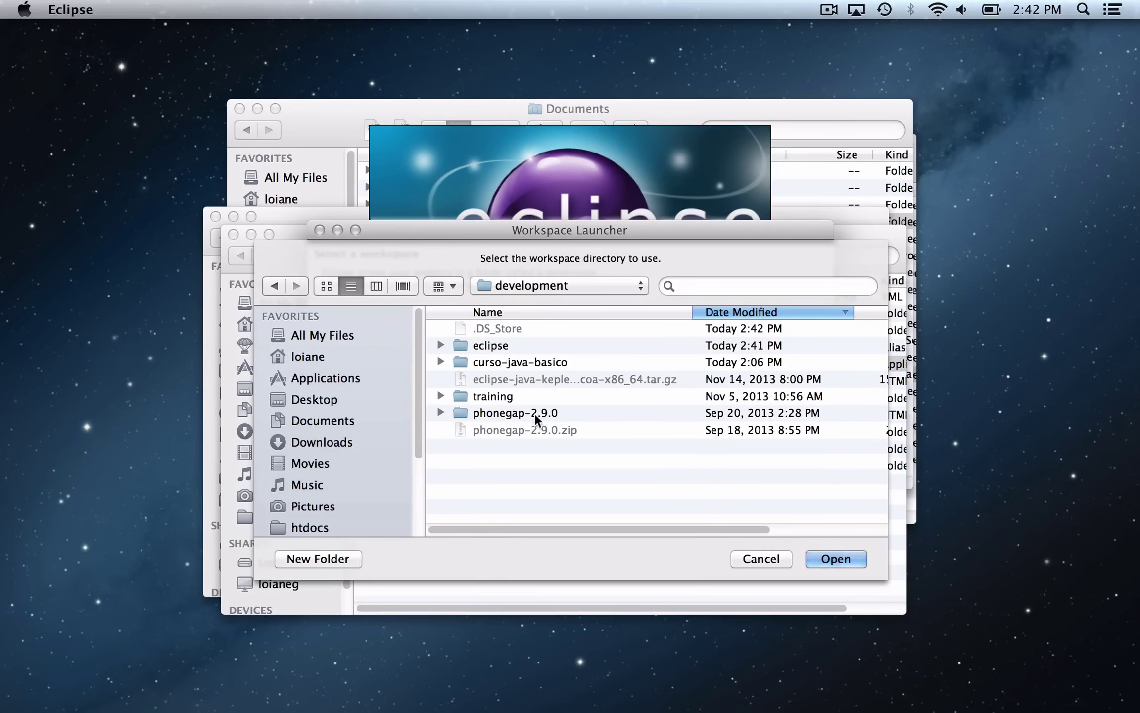
pyautogui.doubleClick(491, 362)
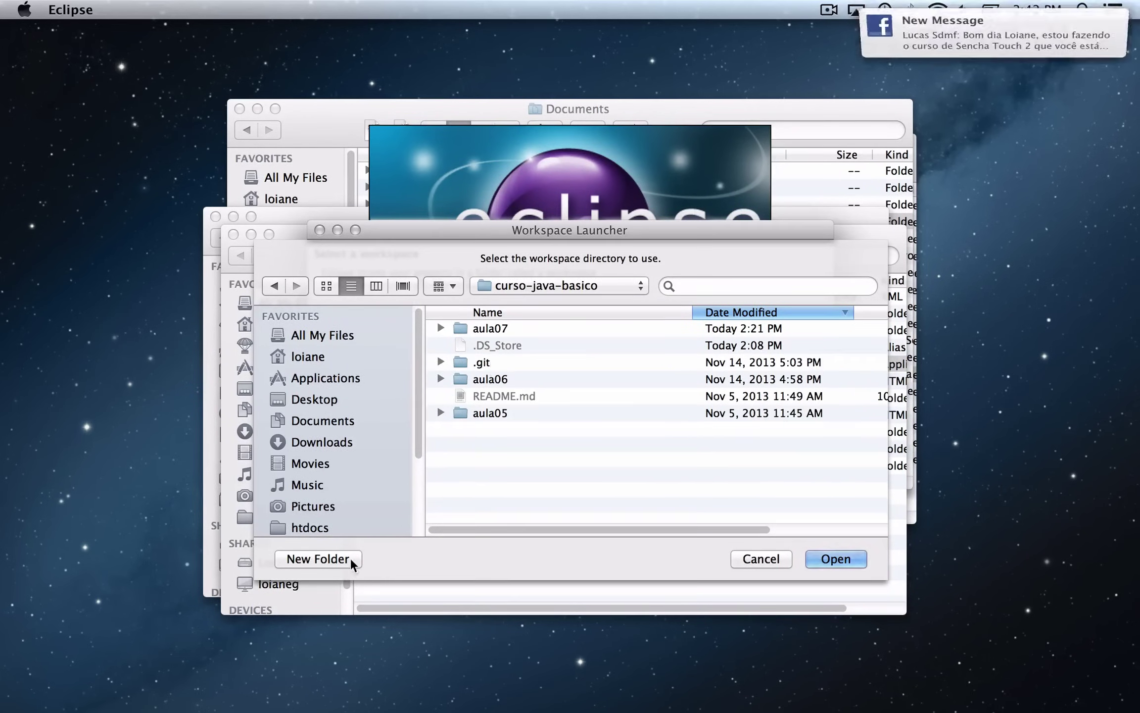
pyautogui.click(334, 557)
pyautogui.write('e')
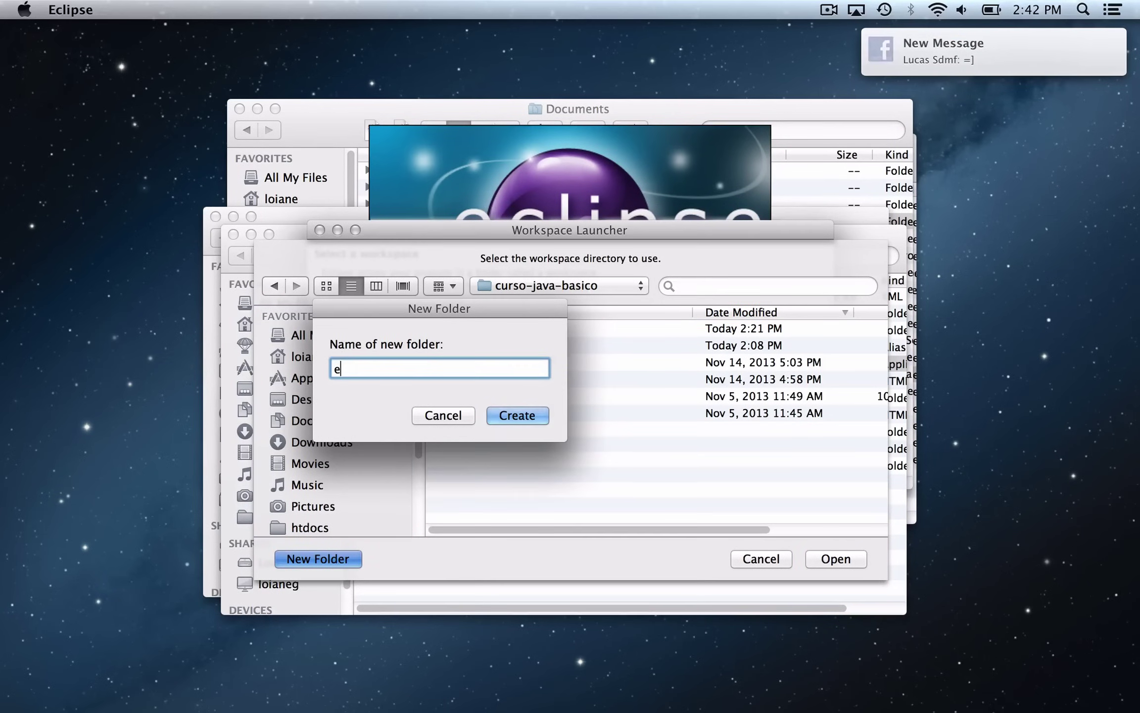
pyautogui.write('clipse')
pyautogui.press('Return')
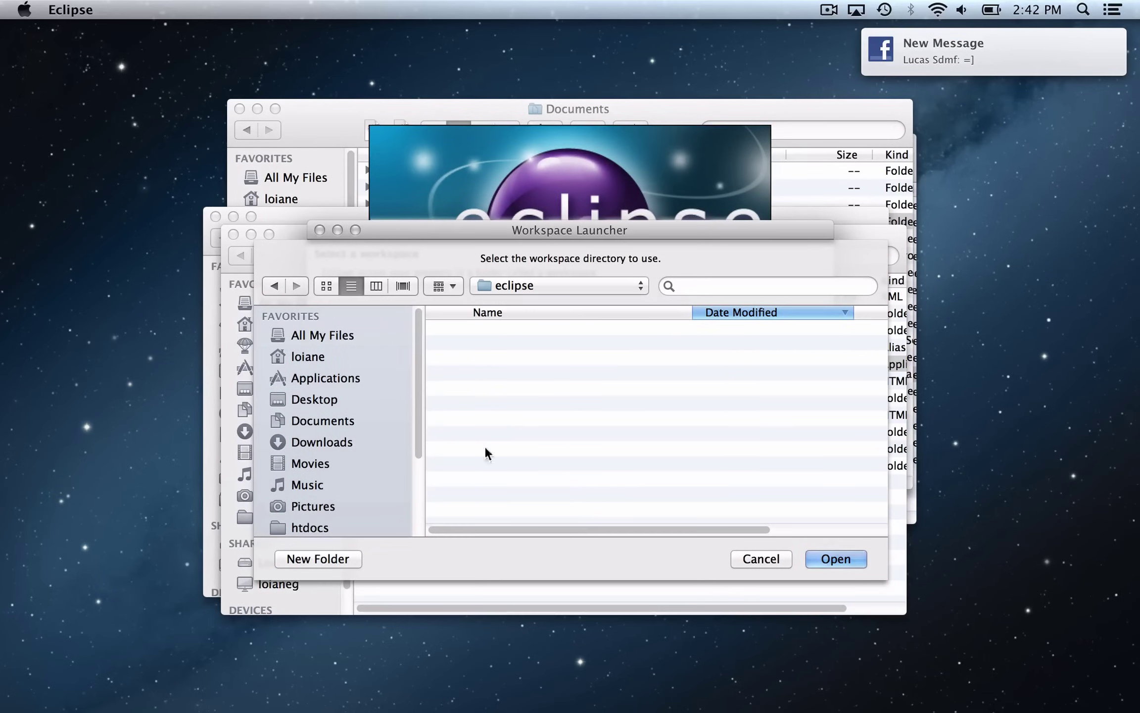
pyautogui.click(835, 558)
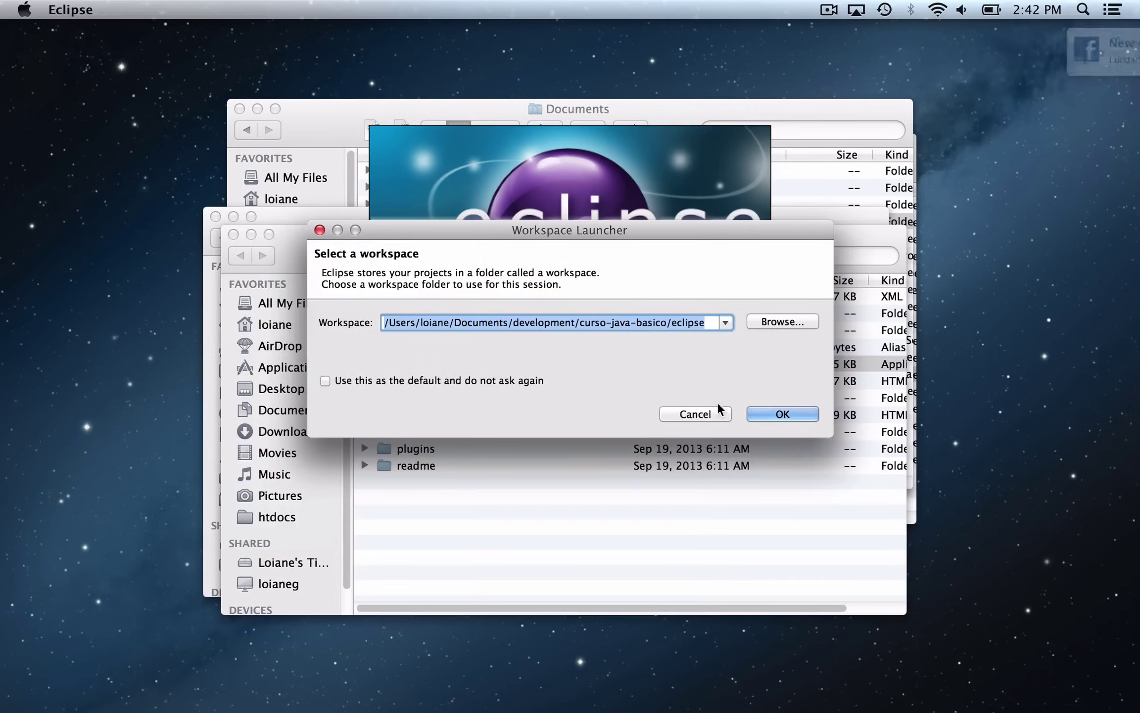
pyautogui.click(426, 378)
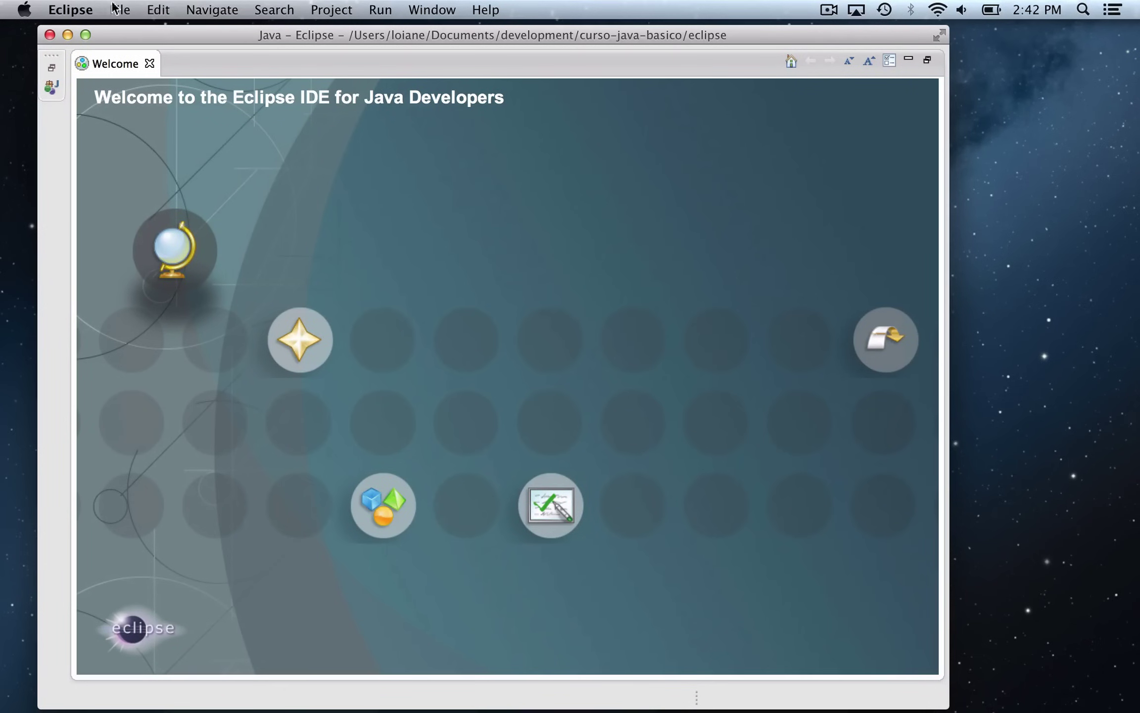
# Minimize the Eclipse window, close the Documents folder window and open JavaInstallers from the home folder.
pyautogui.click(68, 34)
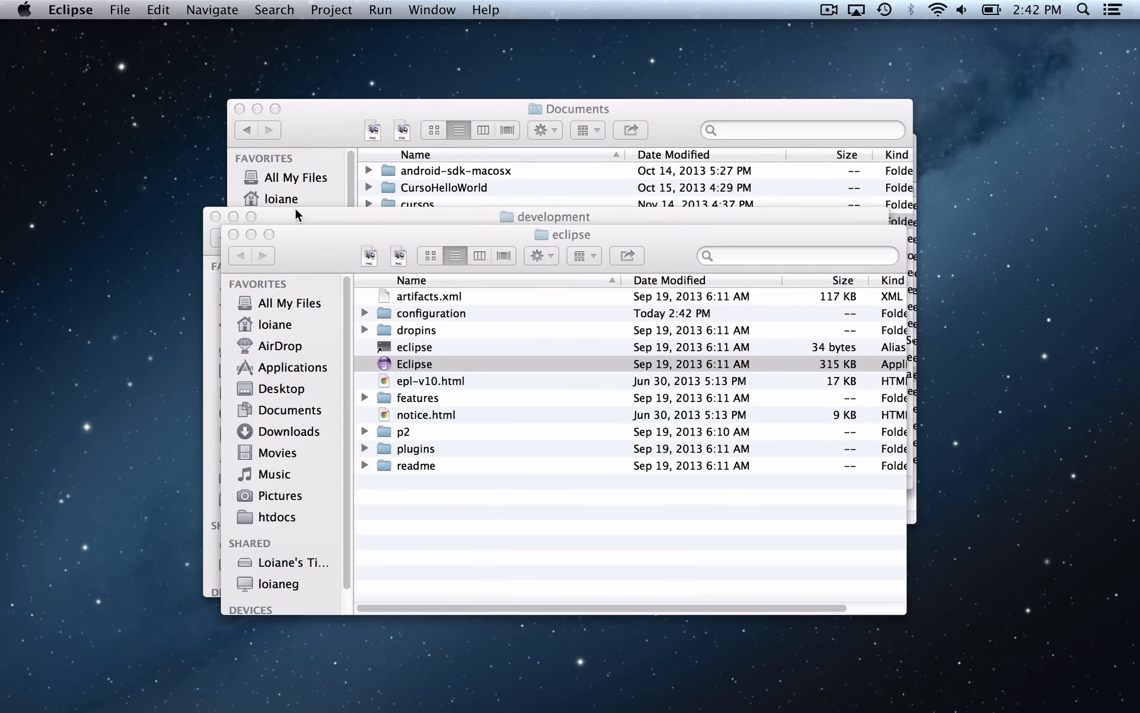
pyautogui.click(322, 137)
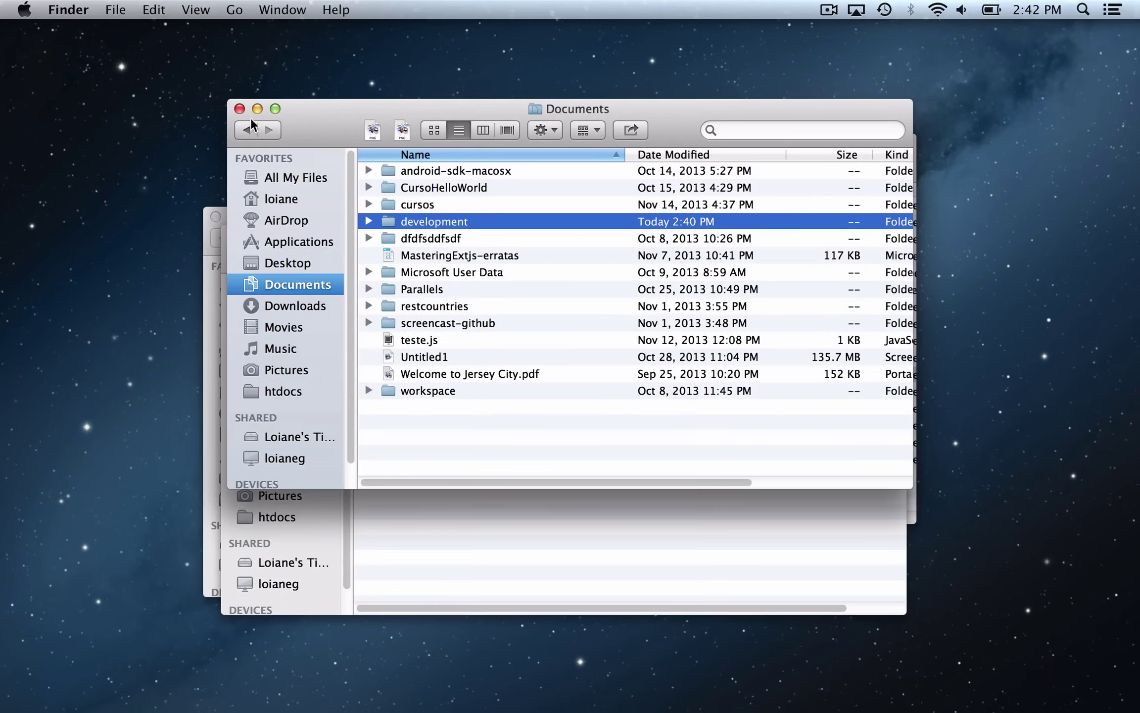
pyautogui.click(239, 109)
pyautogui.click(341, 159)
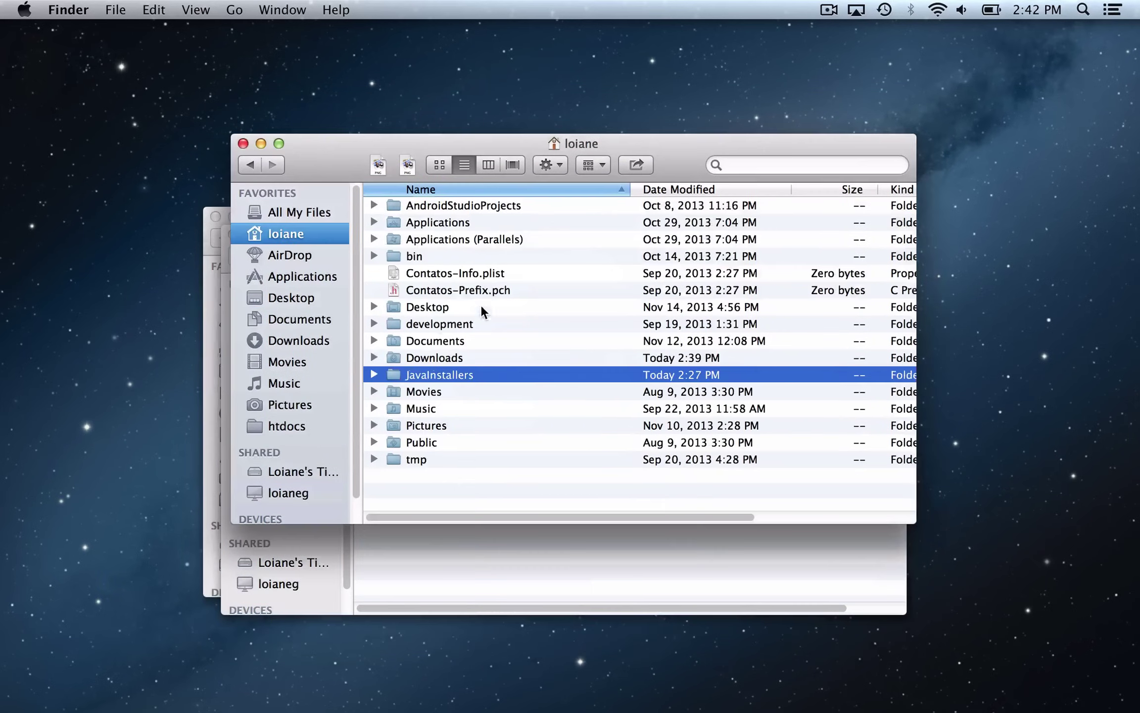
pyautogui.doubleClick(471, 372)
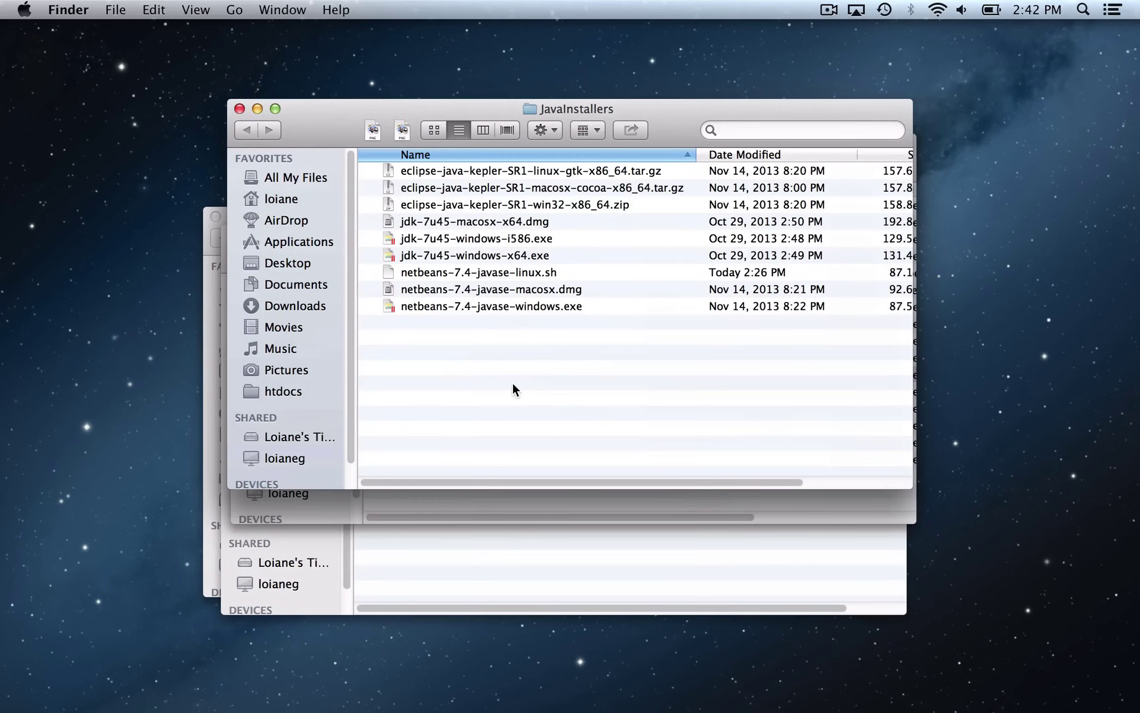
# Mount netbeans-7.4-javase-macosx.dmg and launch the NetBeans 7.4.mpkg installer package.
pyautogui.click(528, 289)
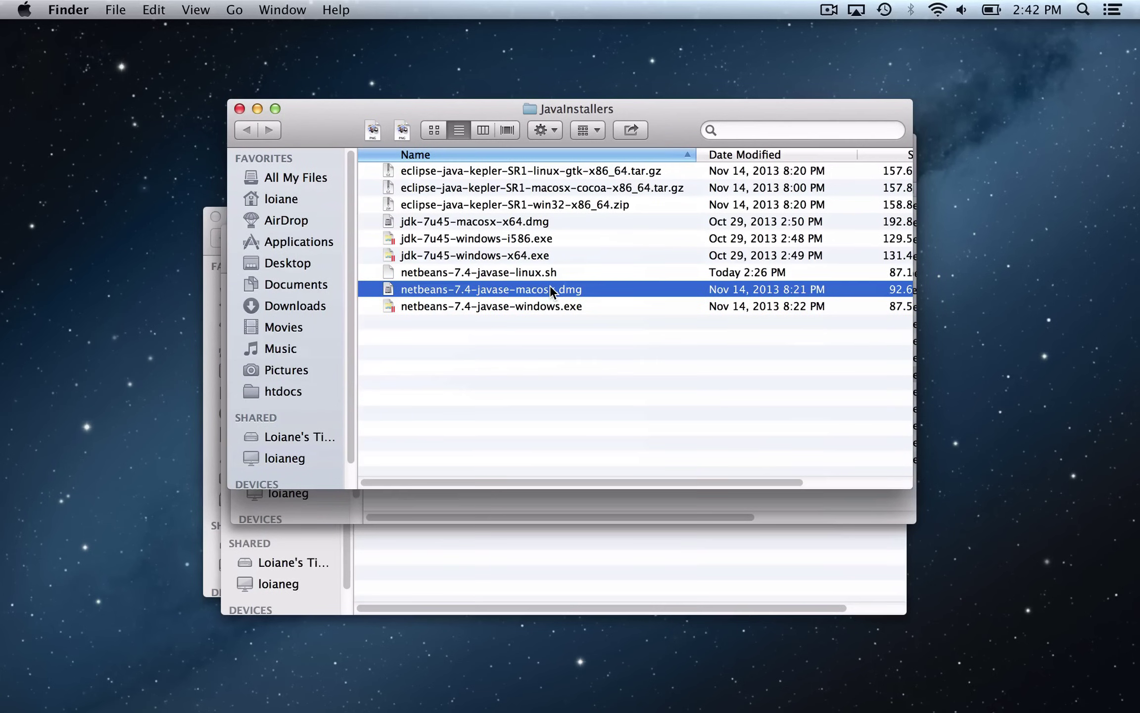
pyautogui.doubleClick(549, 286)
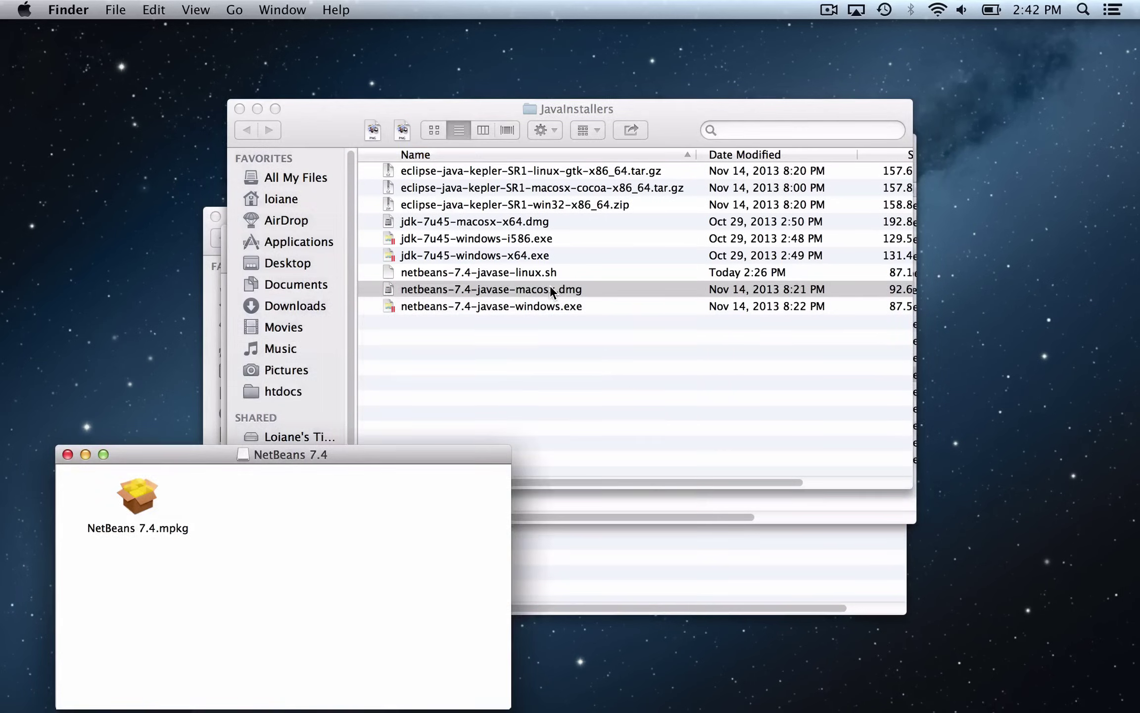
pyautogui.click(130, 495)
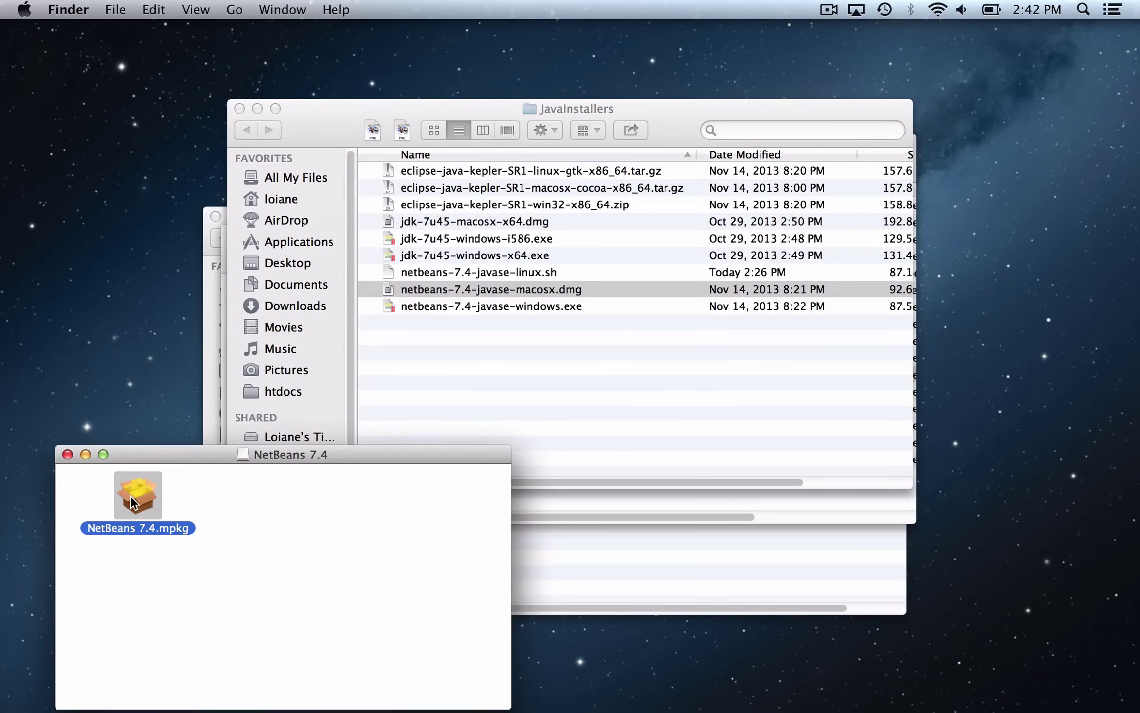
pyautogui.doubleClick(131, 496)
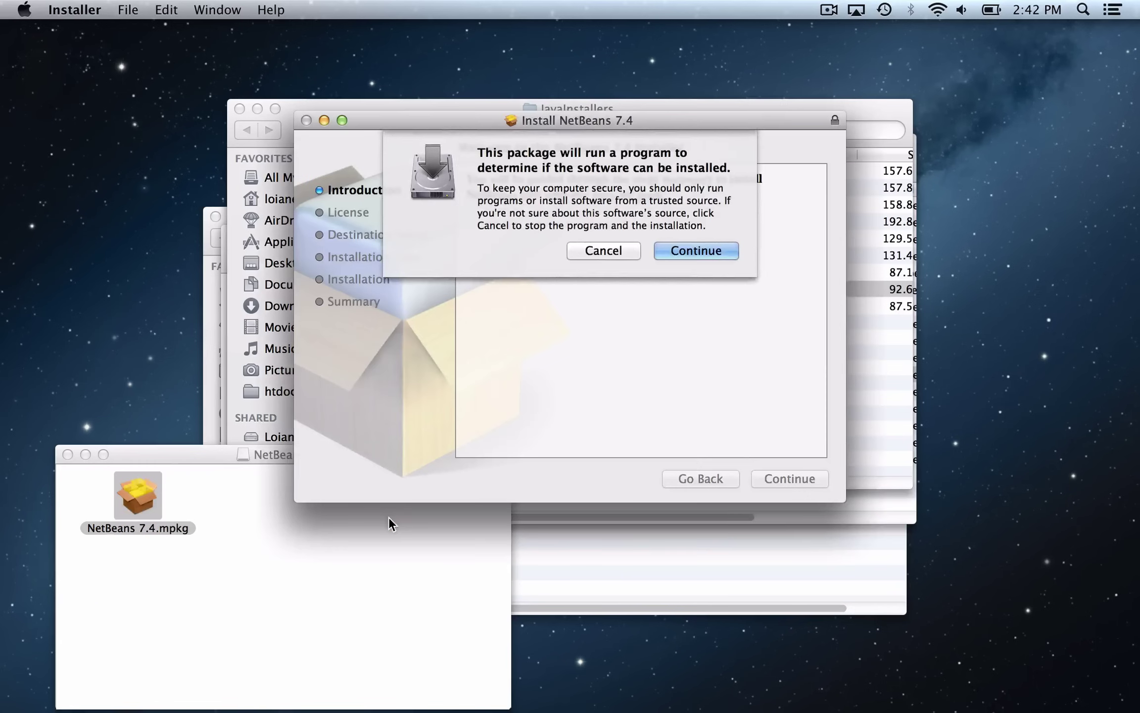
# Allow the NetBeans 7.4 package to run its check, and agree to the software license.
pyautogui.click(722, 253)
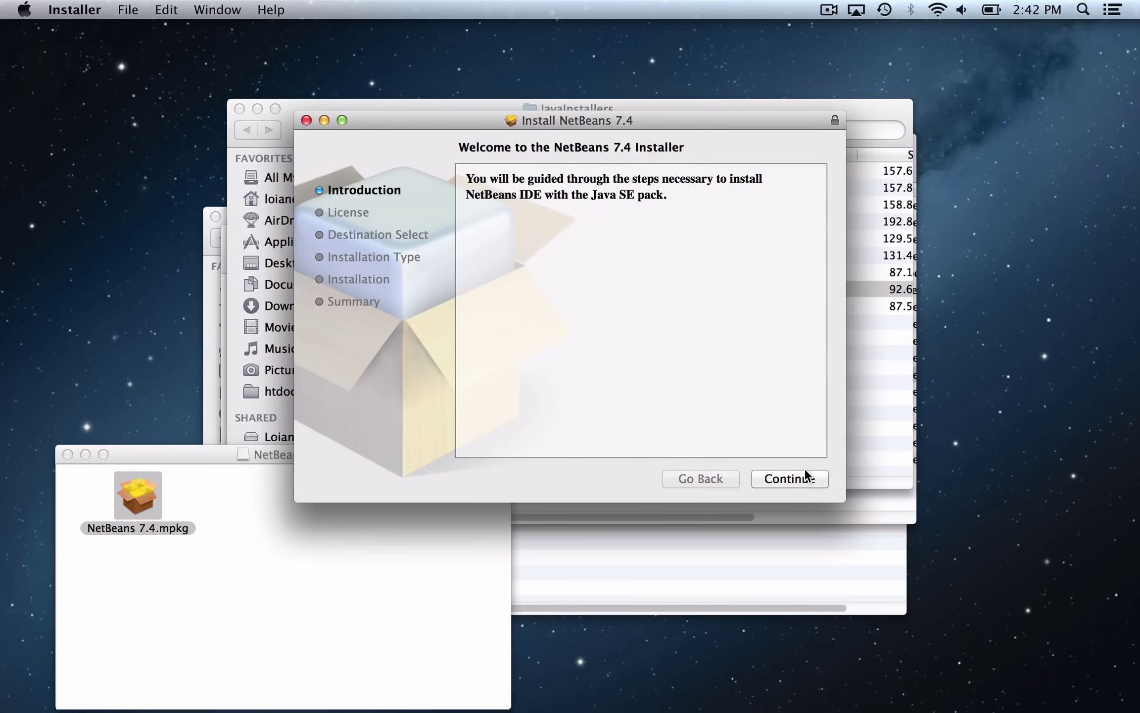
pyautogui.click(798, 482)
pyautogui.click(797, 476)
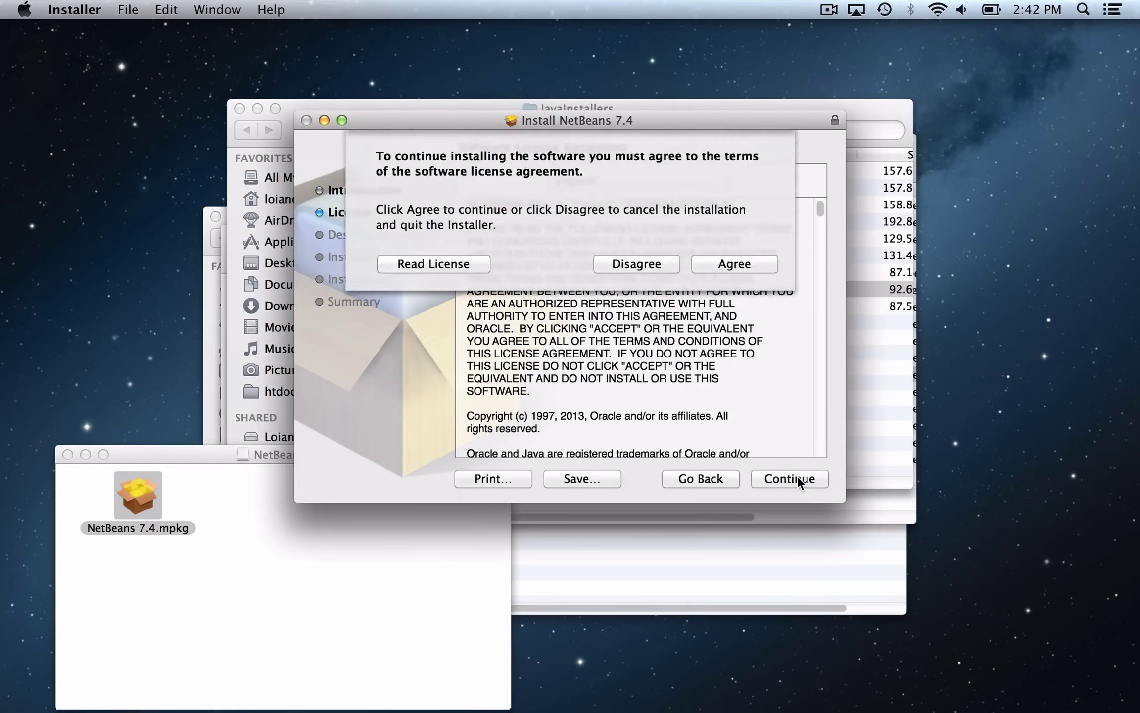
pyautogui.click(751, 265)
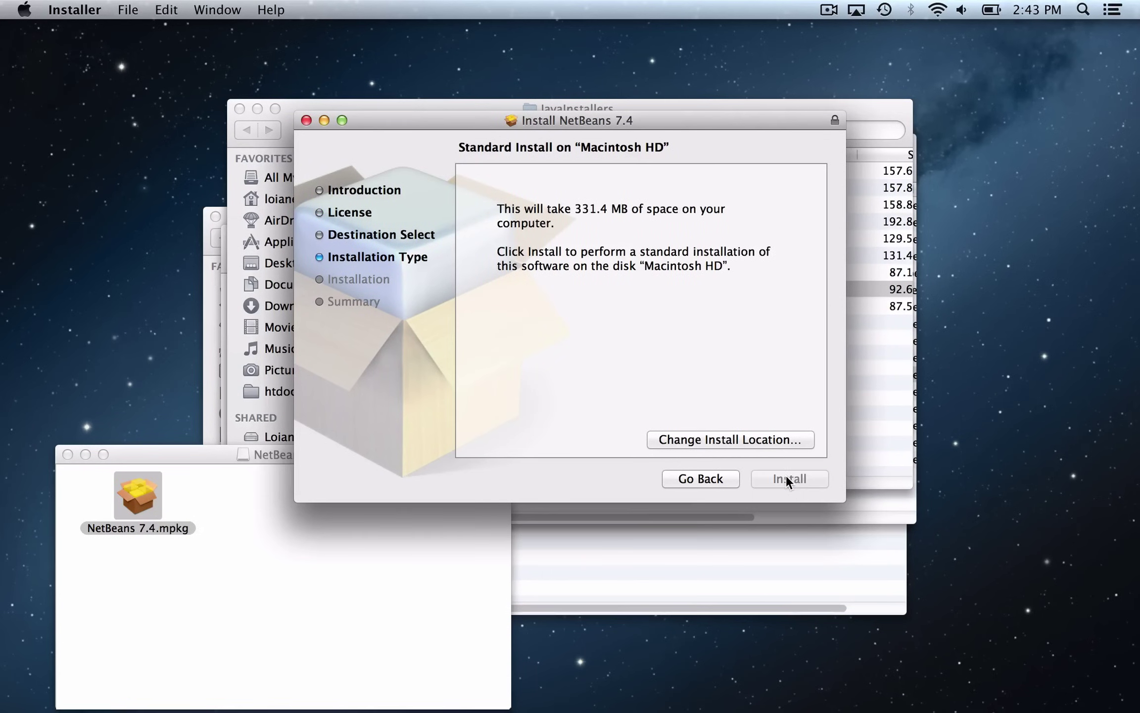
# Authorize the standard NetBeans installation with the account password, and close the finished installer and its disk image window.
pyautogui.write('••••')
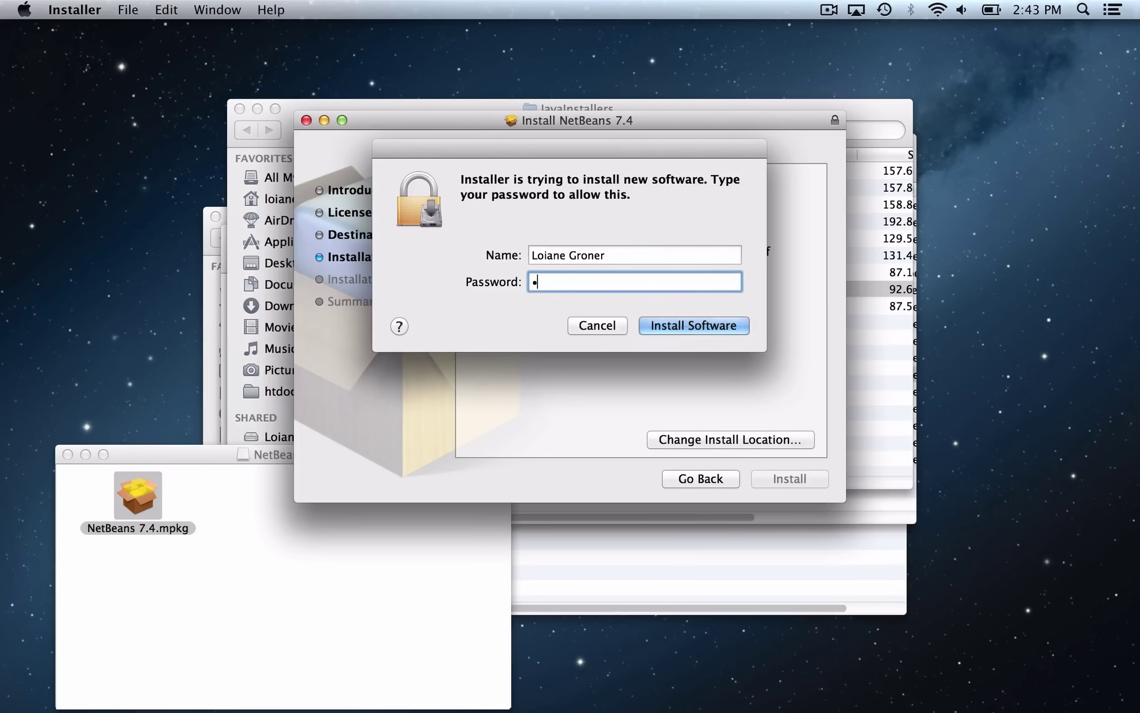
pyautogui.press('Return')
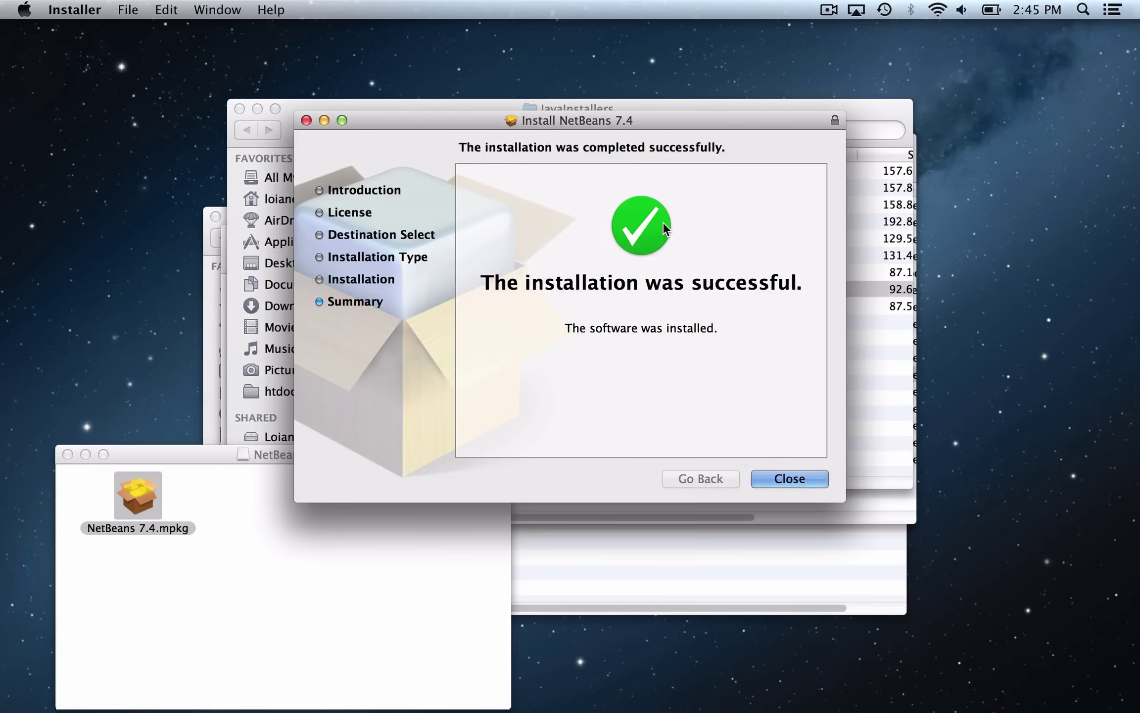
pyautogui.click(803, 476)
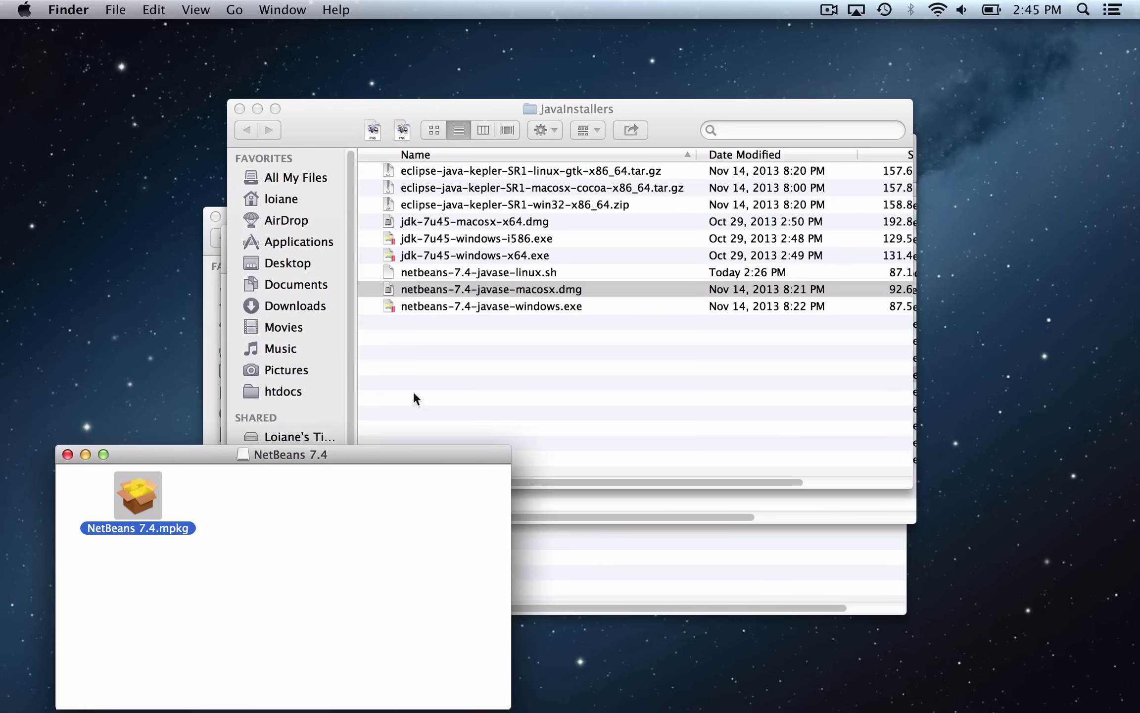
pyautogui.click(68, 454)
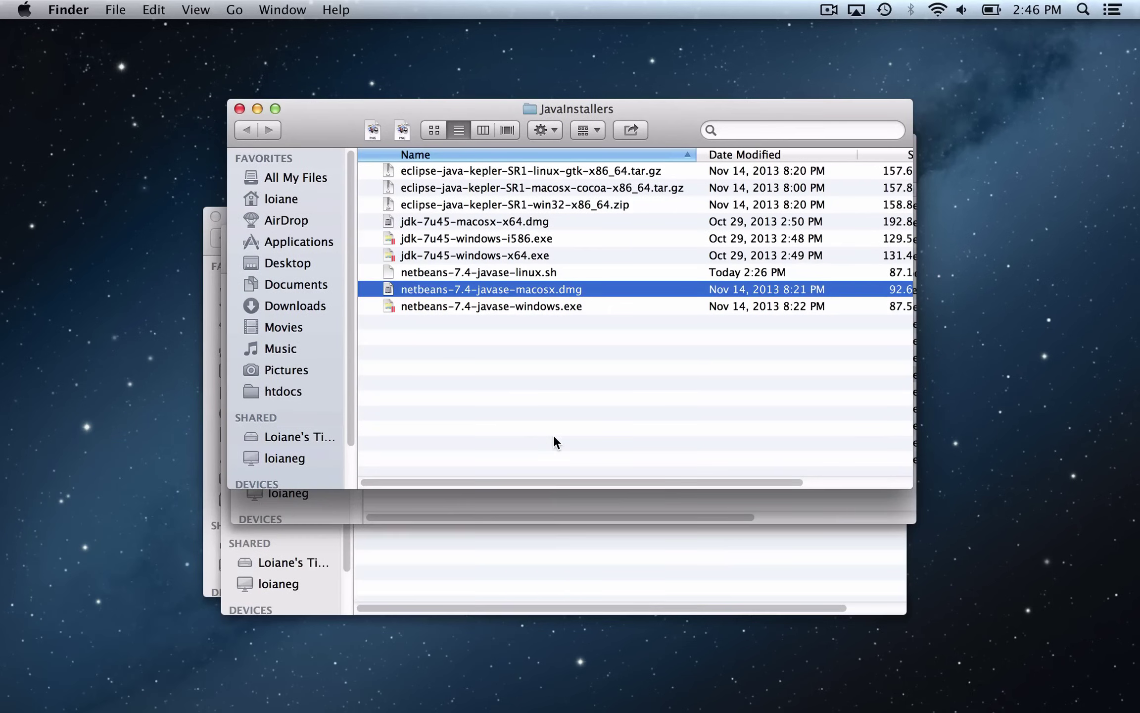
# Find NetBeans 7.4 with Spotlight, launch it and enlarge its window.
pyautogui.press('super+space')
pyautogui.write('pa')
pyautogui.write('net')
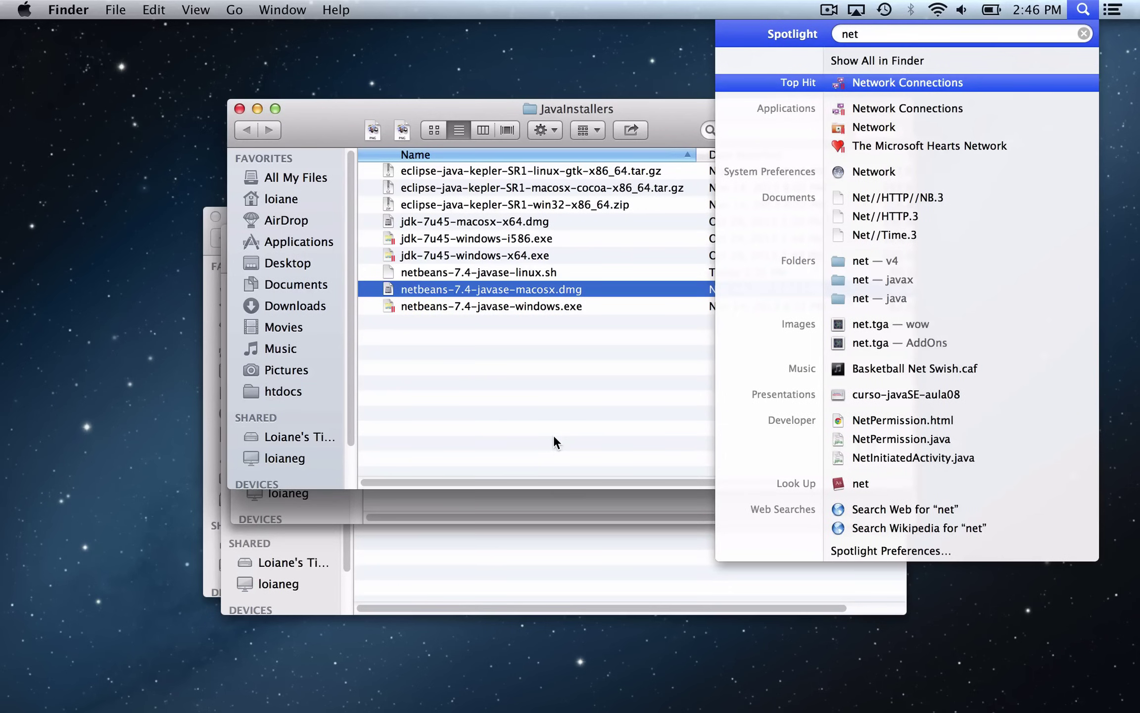
pyautogui.write('be')
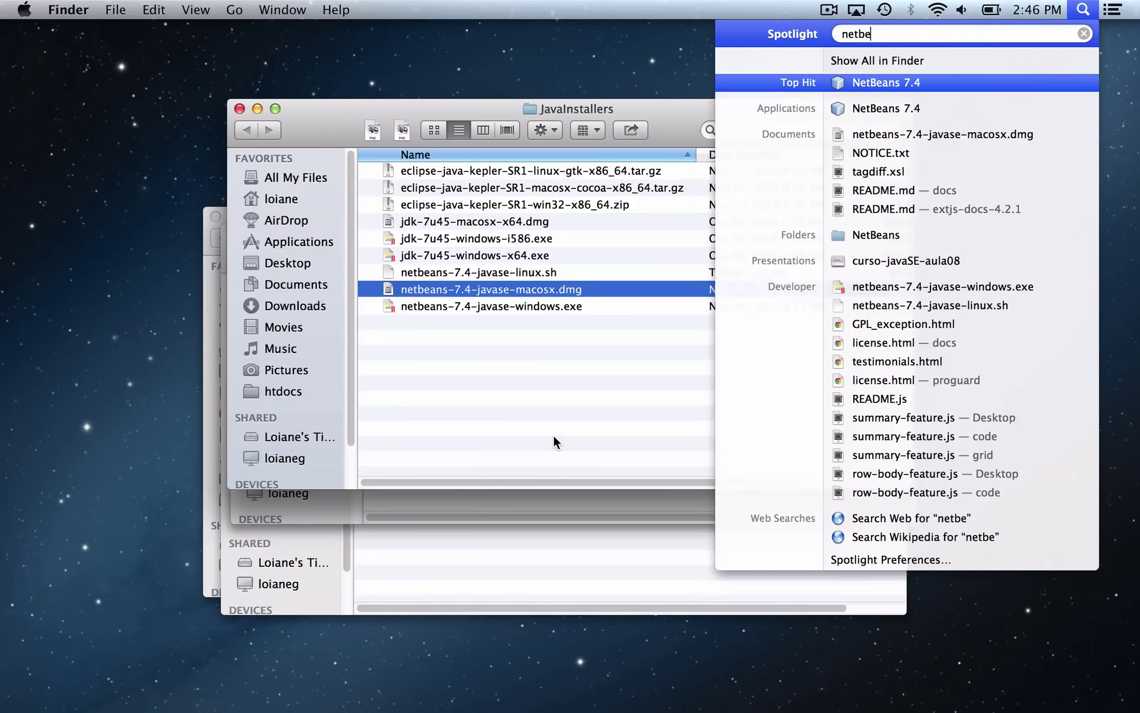
pyautogui.press('Return')
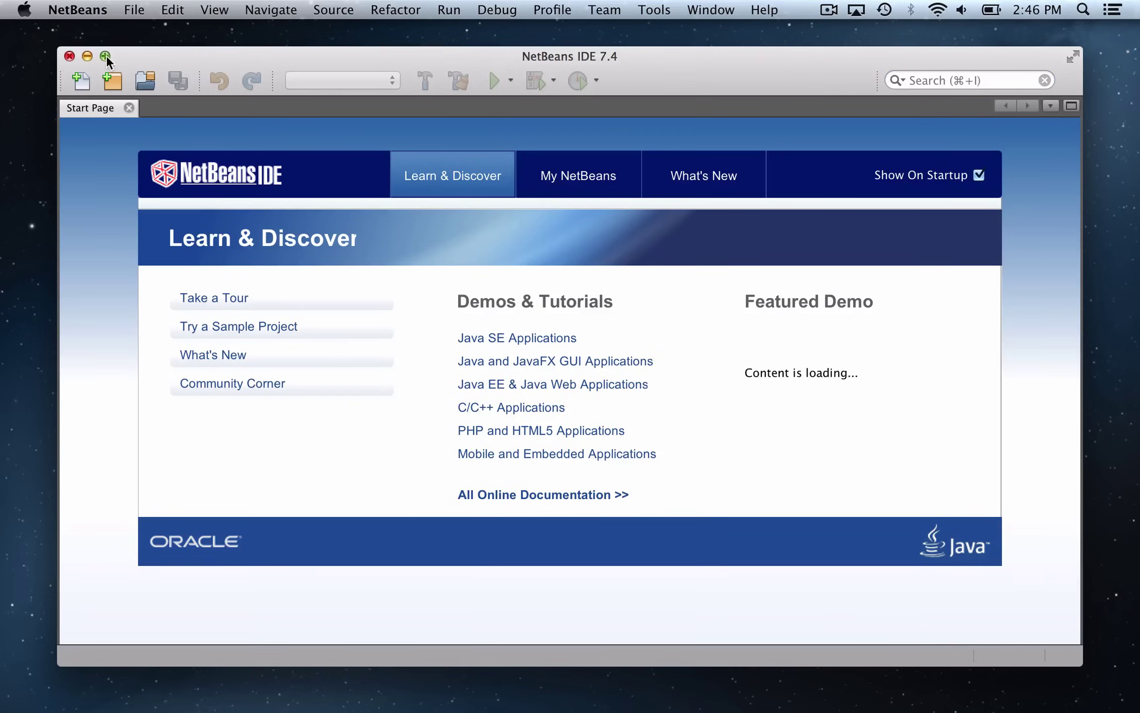
pyautogui.click(105, 56)
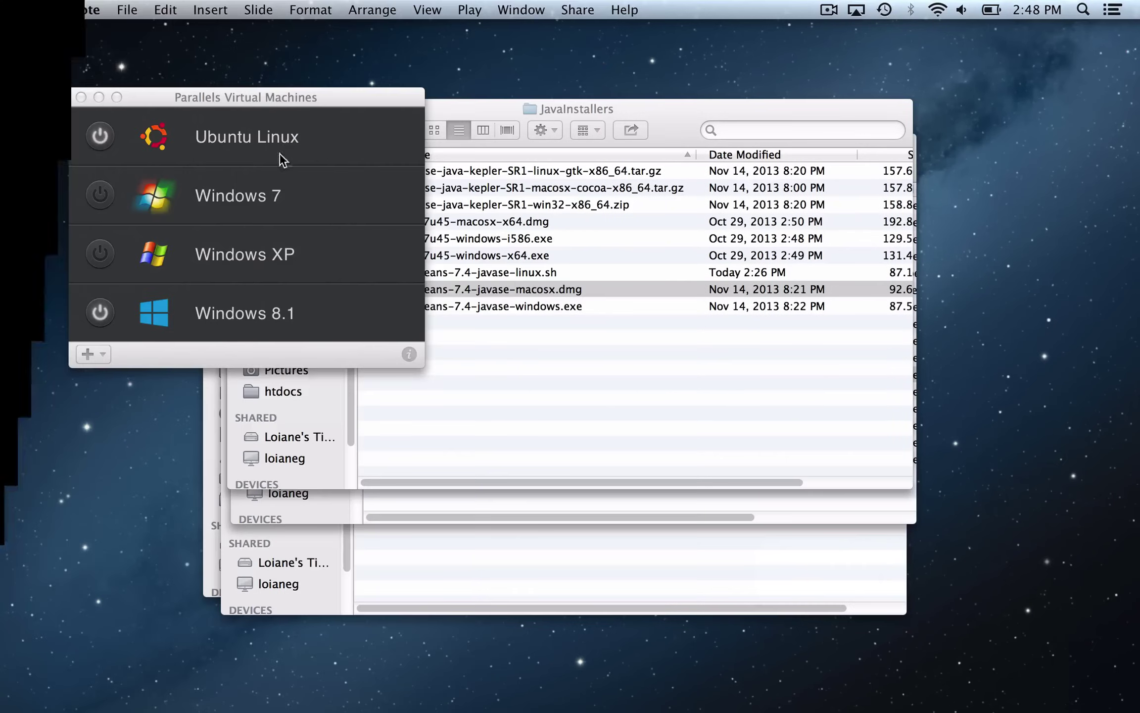
# Switch to the Windows 8.1 virtual machine and open the JavaInstallers folder on the Home on 'psf' (Z:) drive.
pyautogui.click(289, 94)
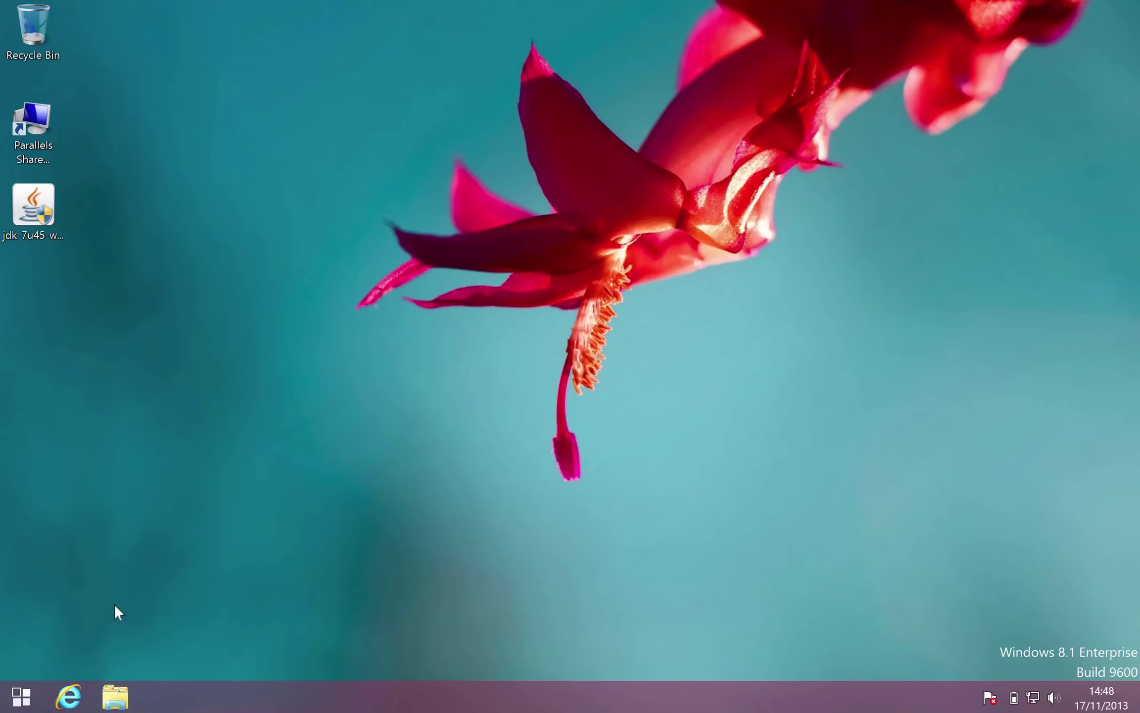
pyautogui.click(114, 692)
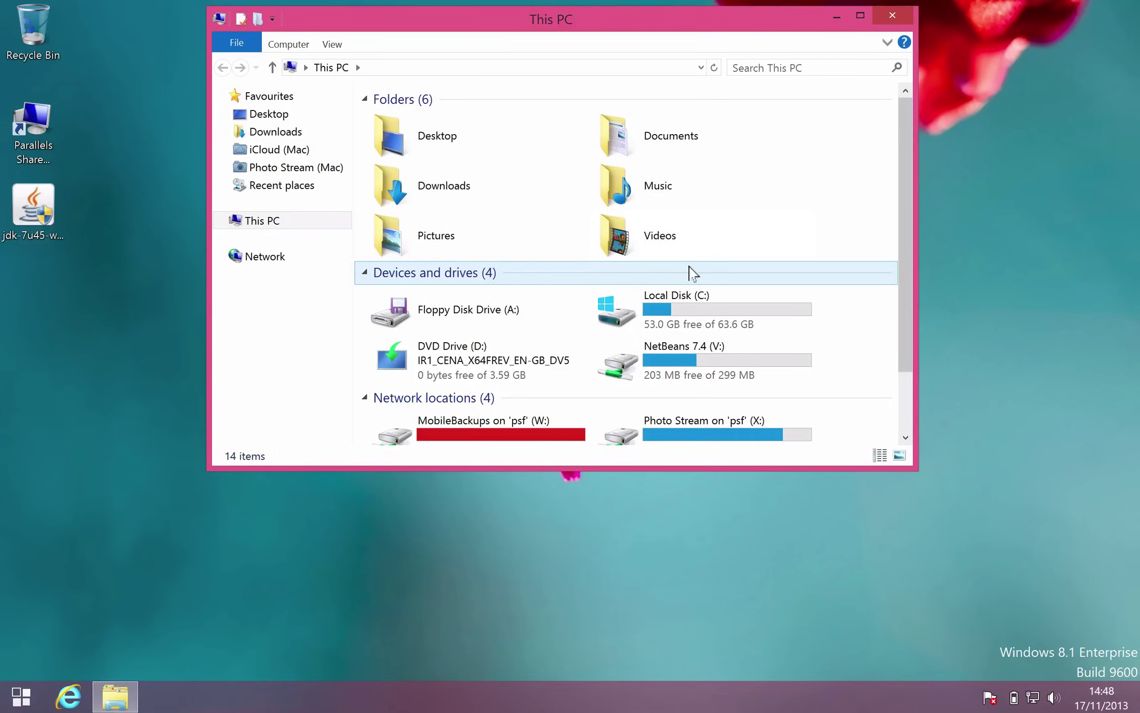
pyautogui.scroll(-2, 690, 276)
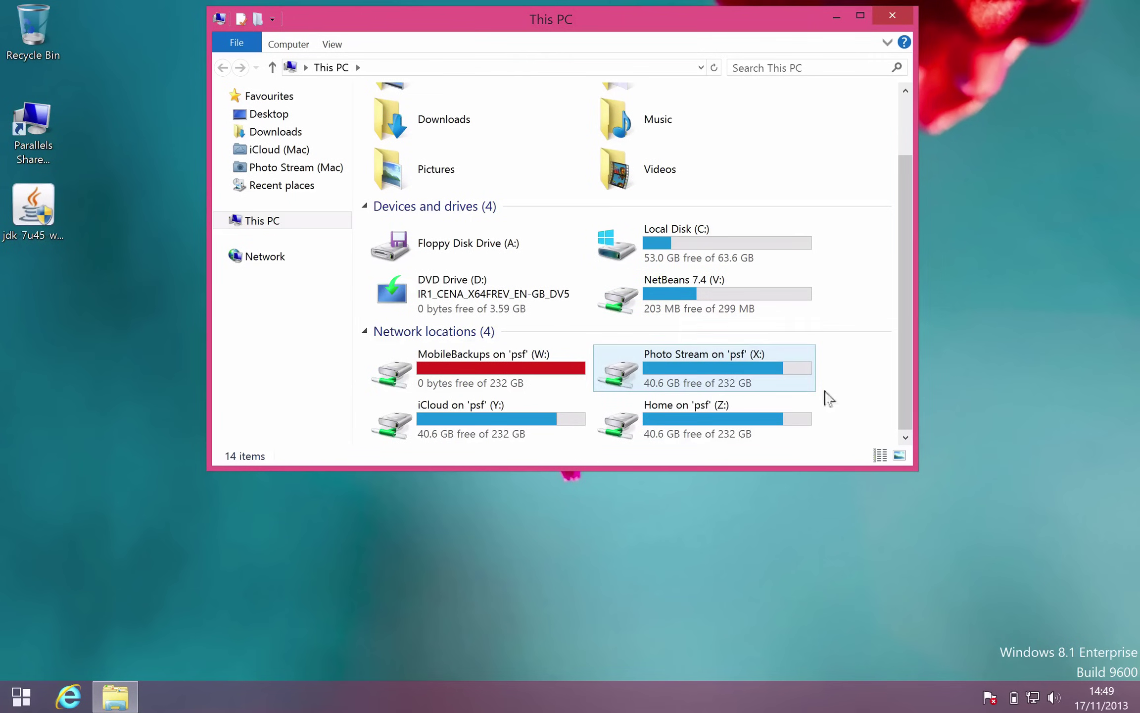
pyautogui.doubleClick(780, 420)
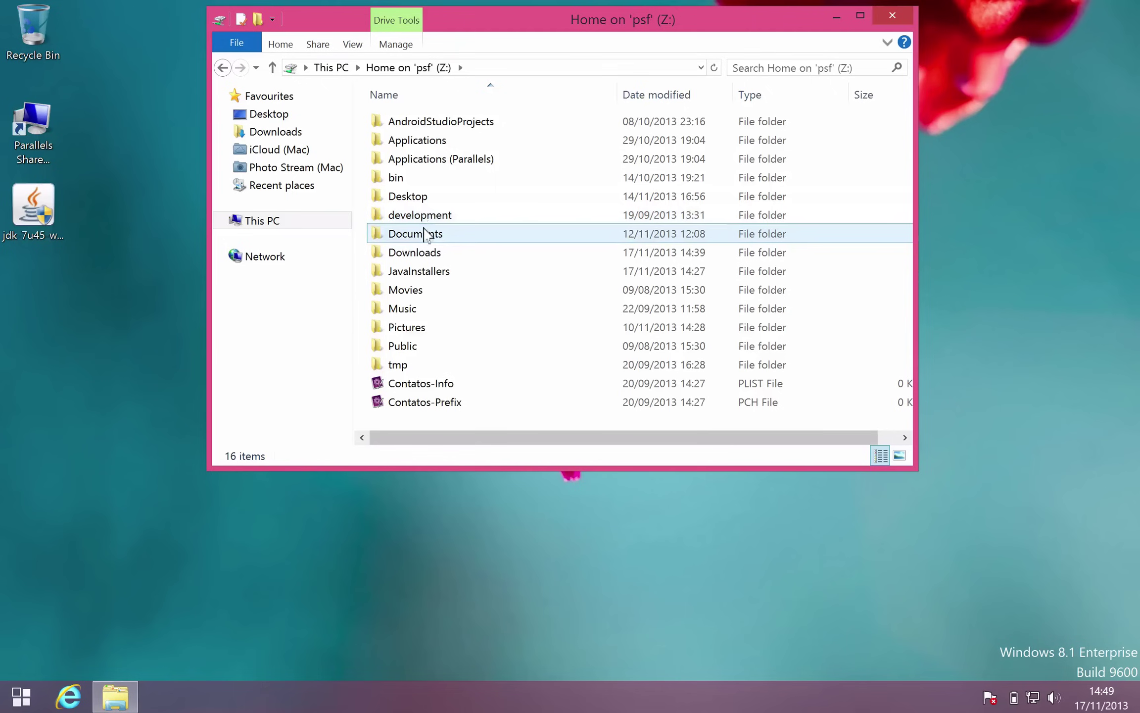
pyautogui.doubleClick(420, 271)
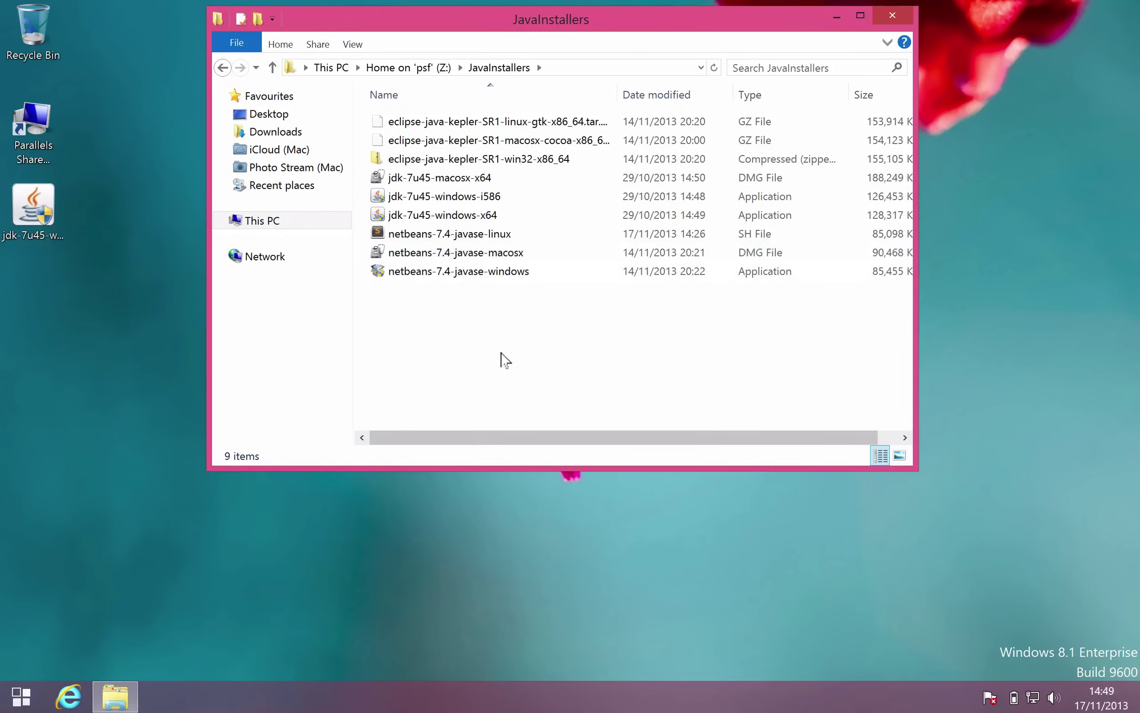
# Copy eclipse-java-kepler-SR1-win32-x86_64 and netbeans-7.4-javase-windows to the Windows desktop, and close the folder window.
pyautogui.click(496, 159)
pyautogui.click(484, 271)
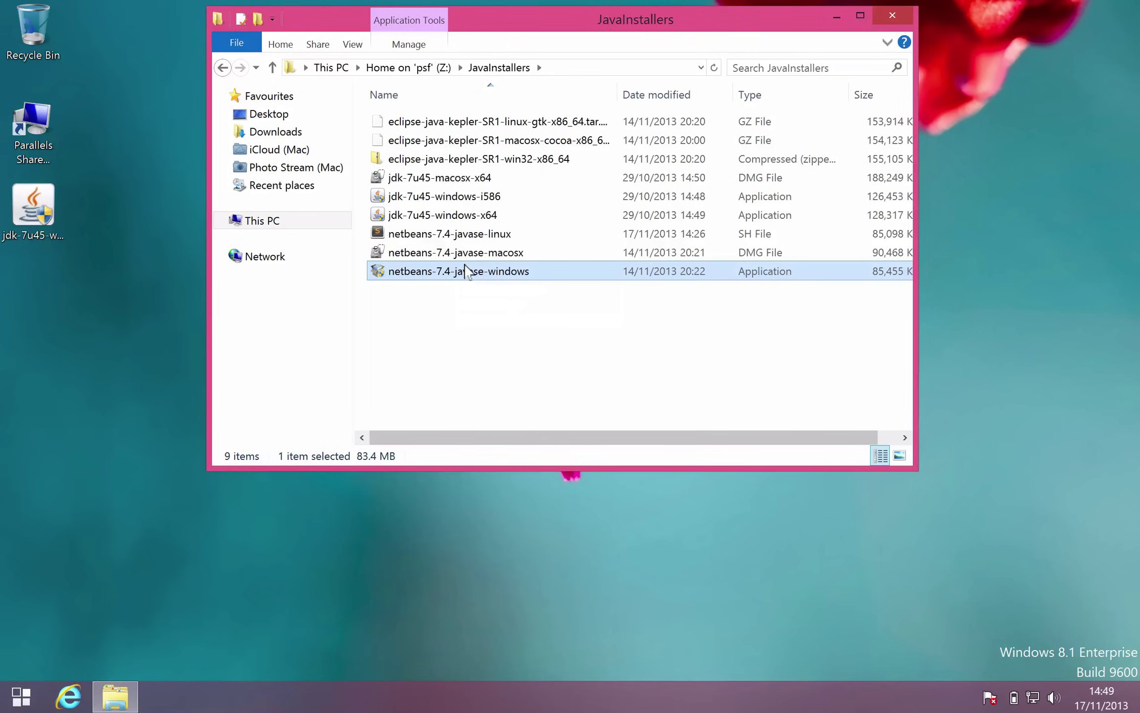
pyautogui.press('super')
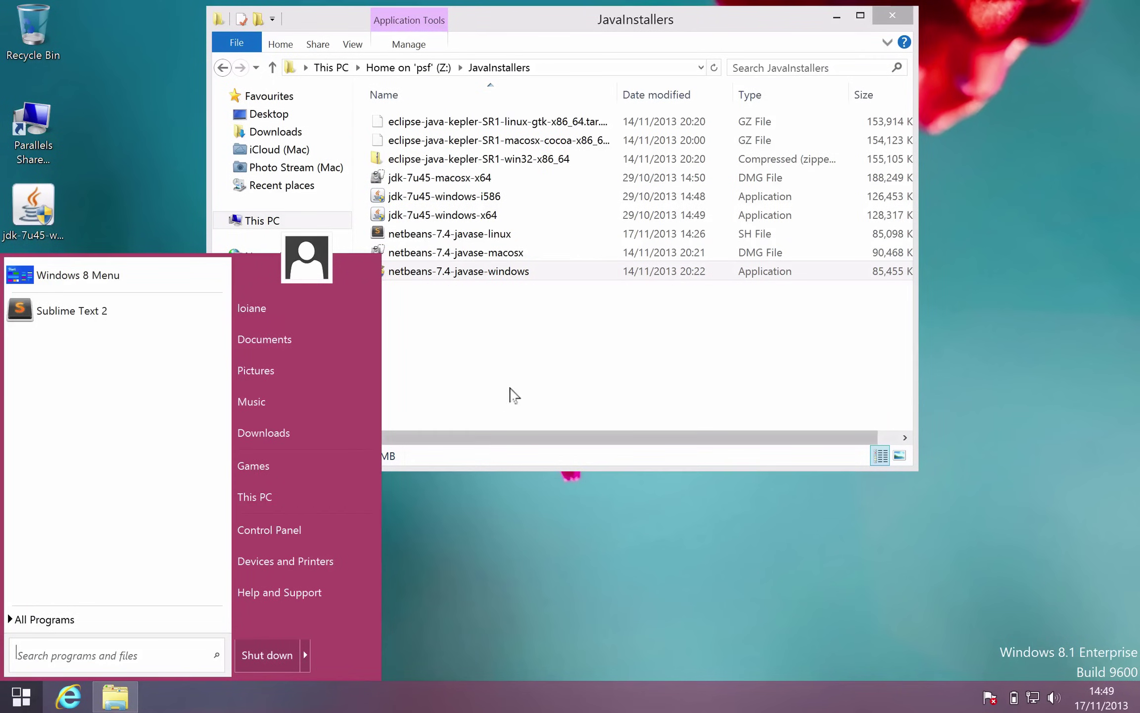
pyautogui.click(515, 385)
pyautogui.click(466, 159)
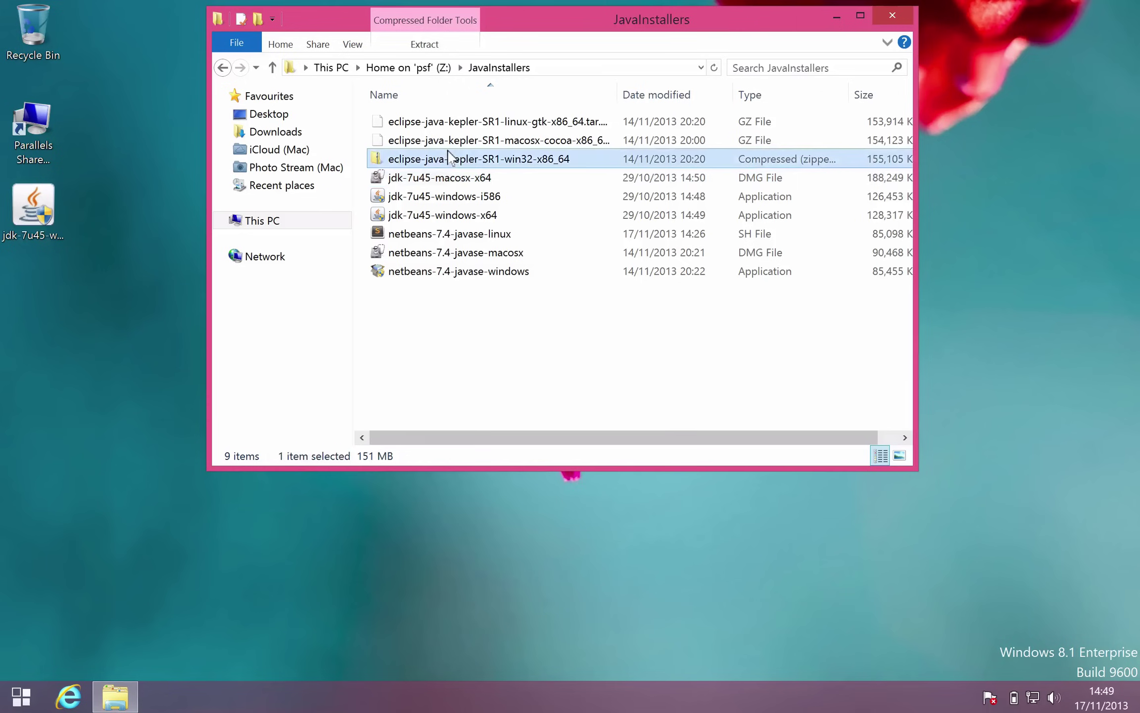
pyautogui.keyDown('ctrl'); pyautogui.click(434, 272); pyautogui.keyUp('ctrl')
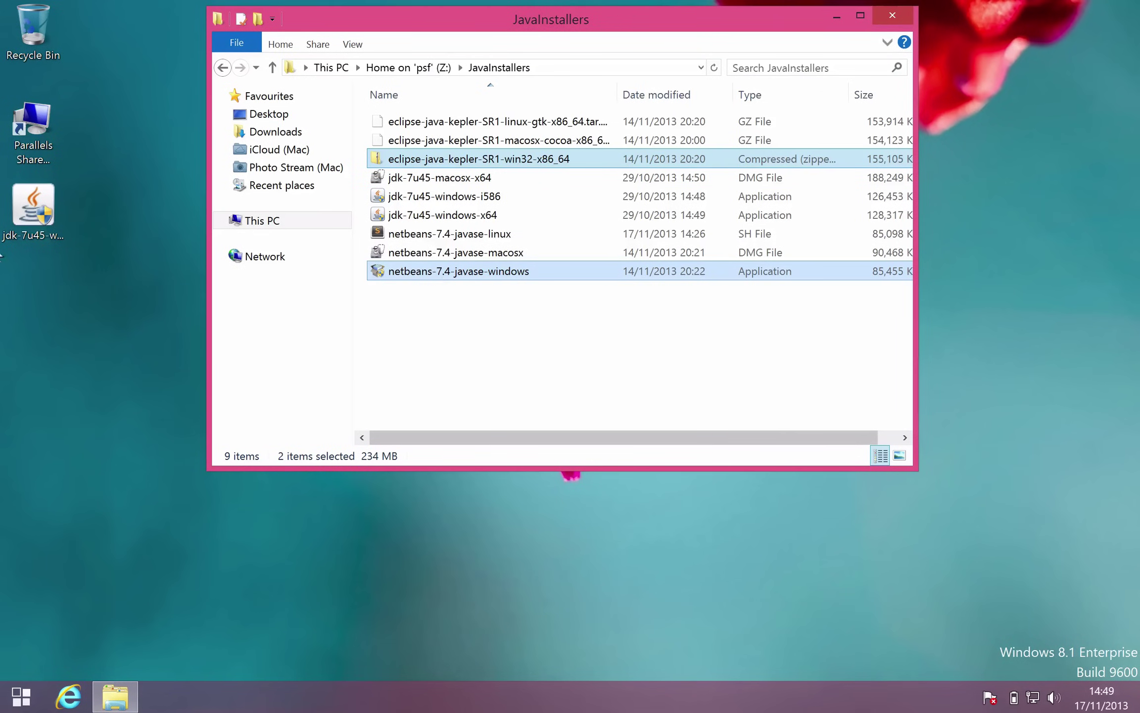
pyautogui.click(52, 306)
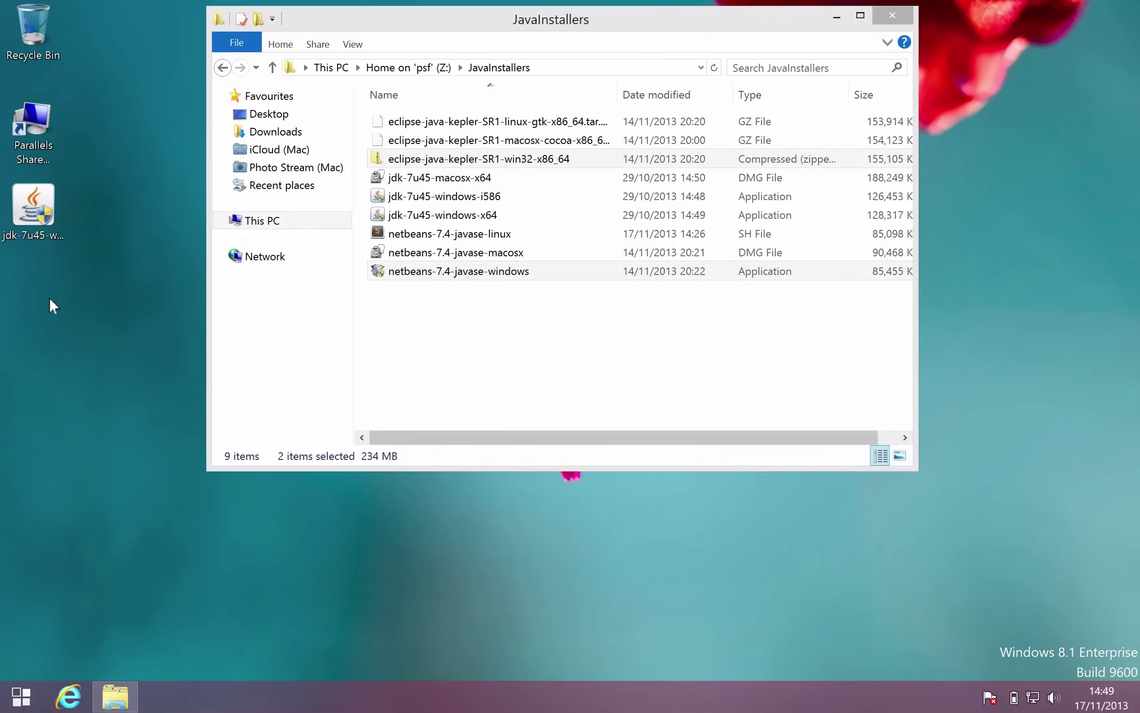
pyautogui.hotkey('ctrl', 'v')
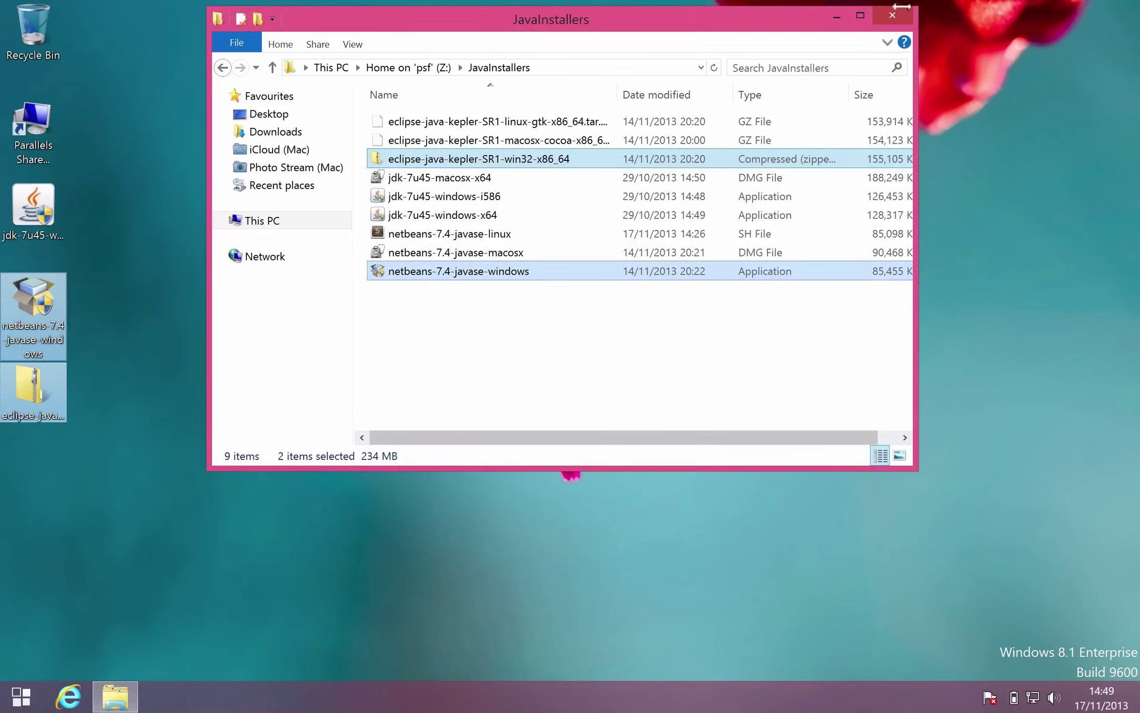
pyautogui.click(892, 15)
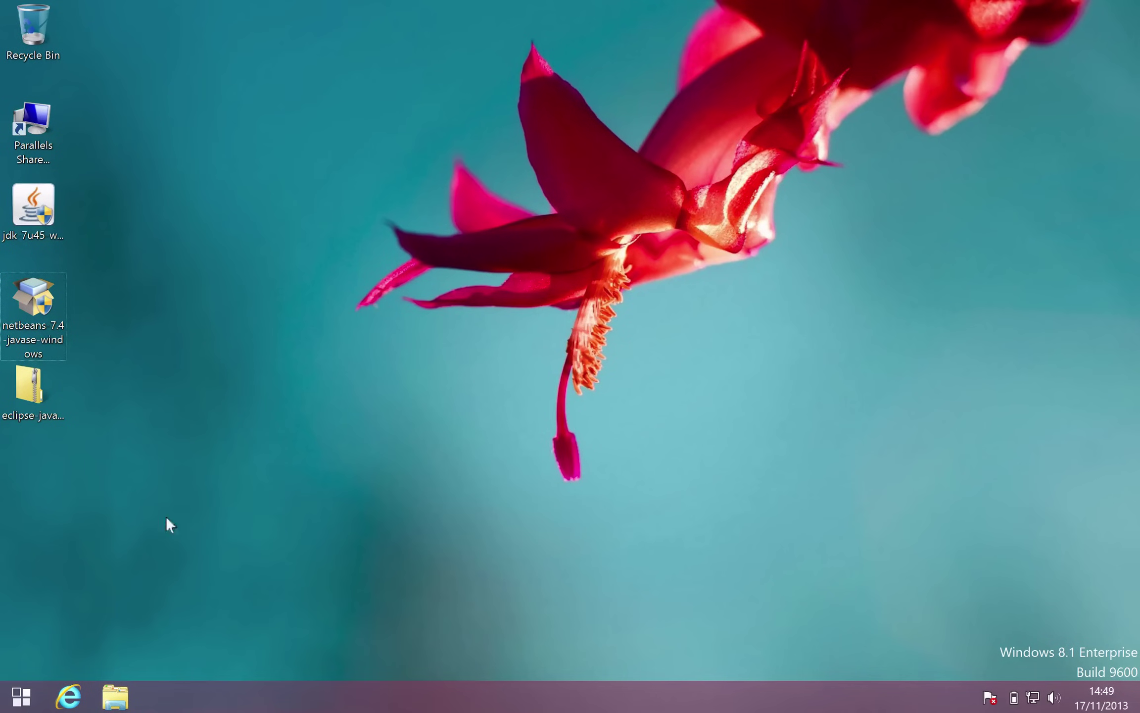
# Move the eclipse-java-kepler-SR1-win32-x86_64 archive from the desktop to Local Disk (C:), granting administrator permission.
pyautogui.click(119, 691)
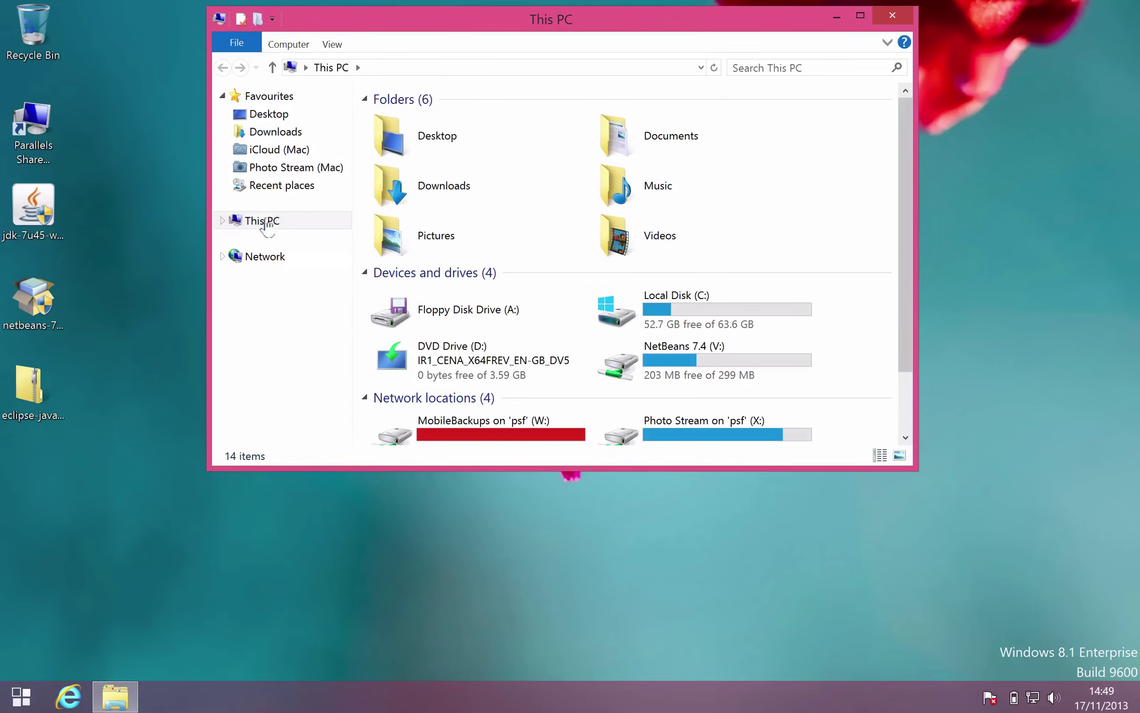
pyautogui.click(487, 309)
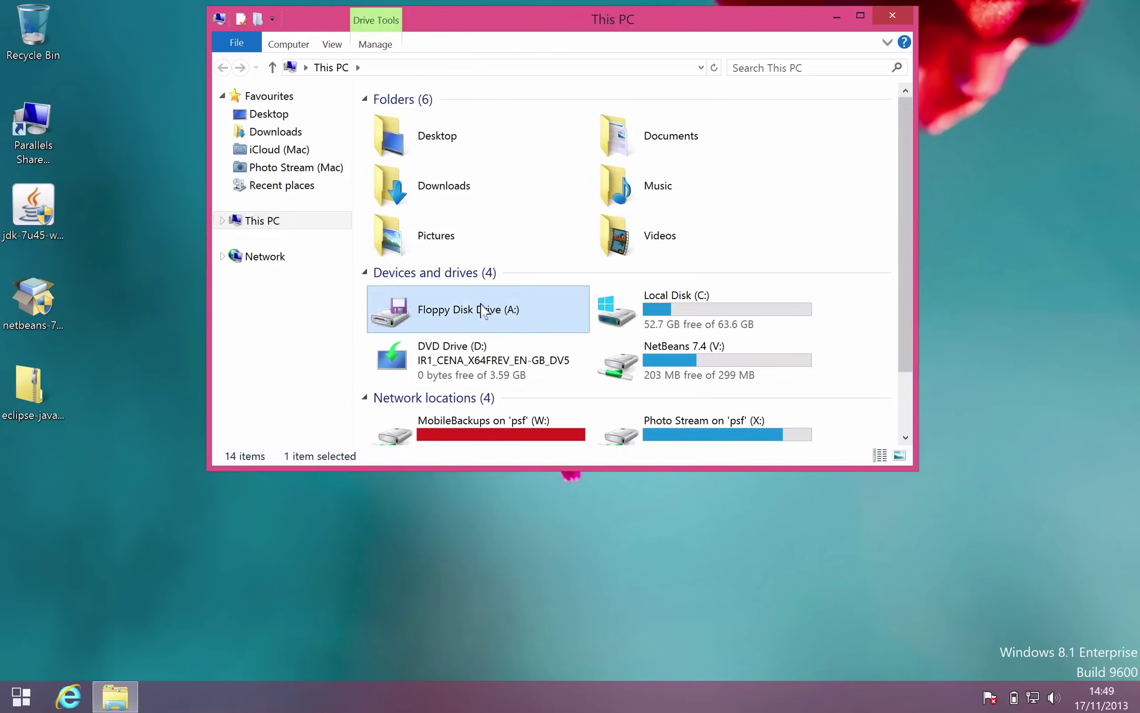
pyautogui.doubleClick(669, 314)
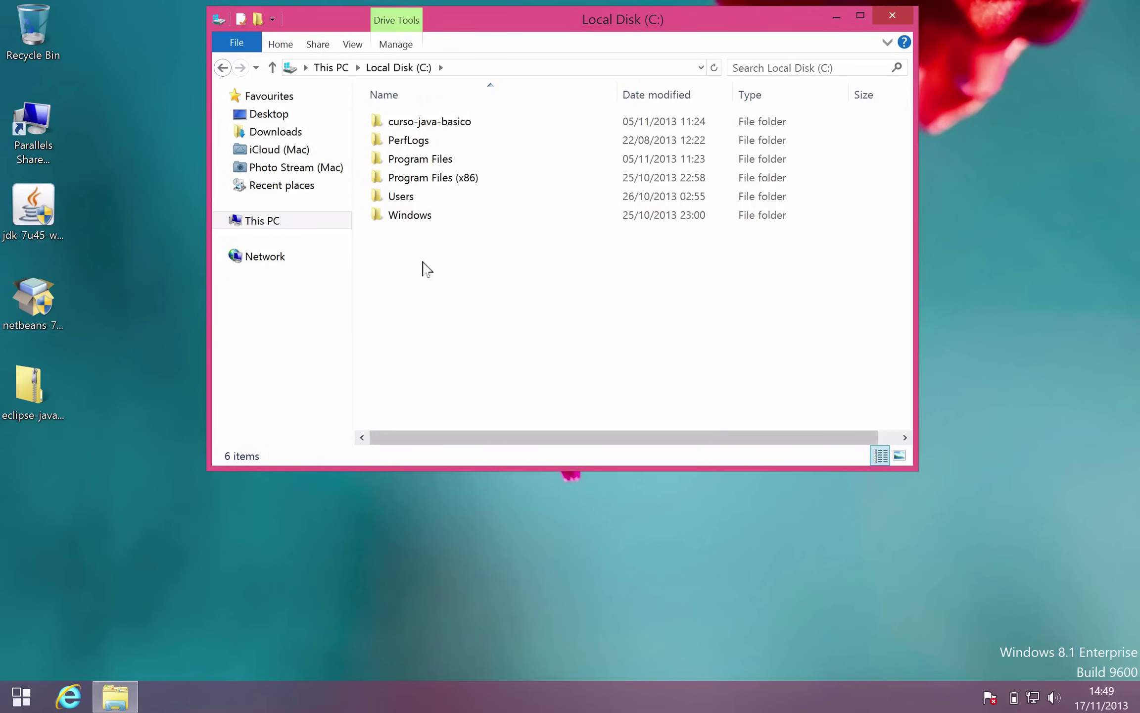
pyautogui.moveTo(37, 391); pyautogui.dragTo(458, 302)
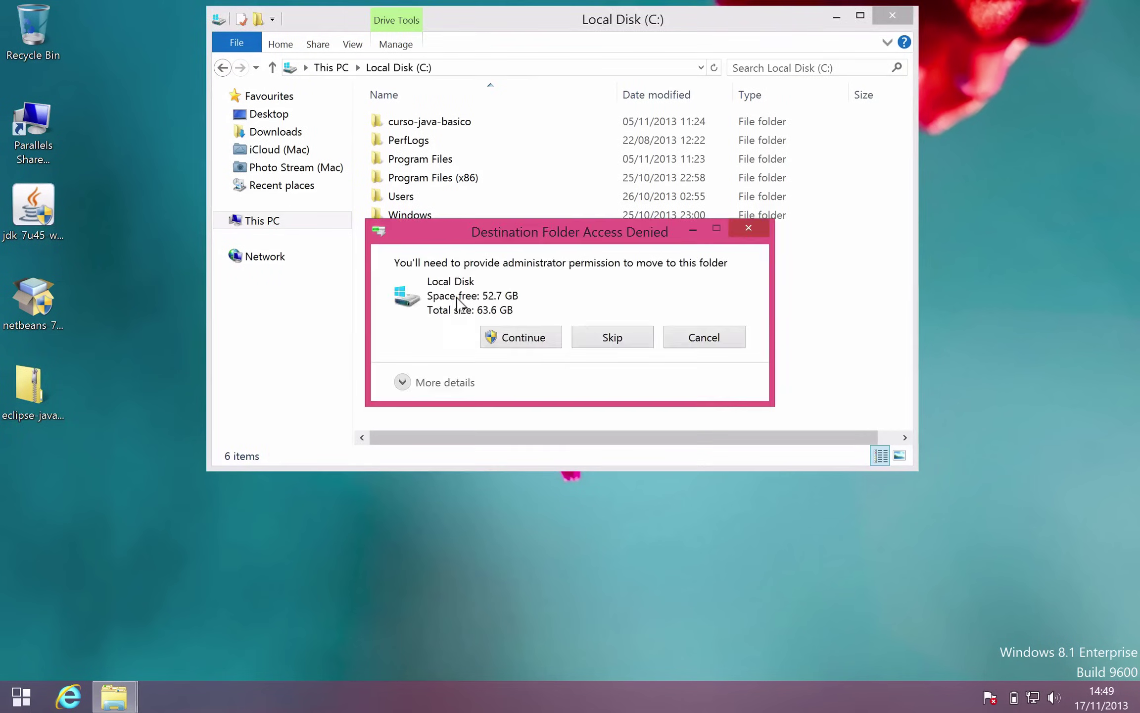
pyautogui.click(525, 341)
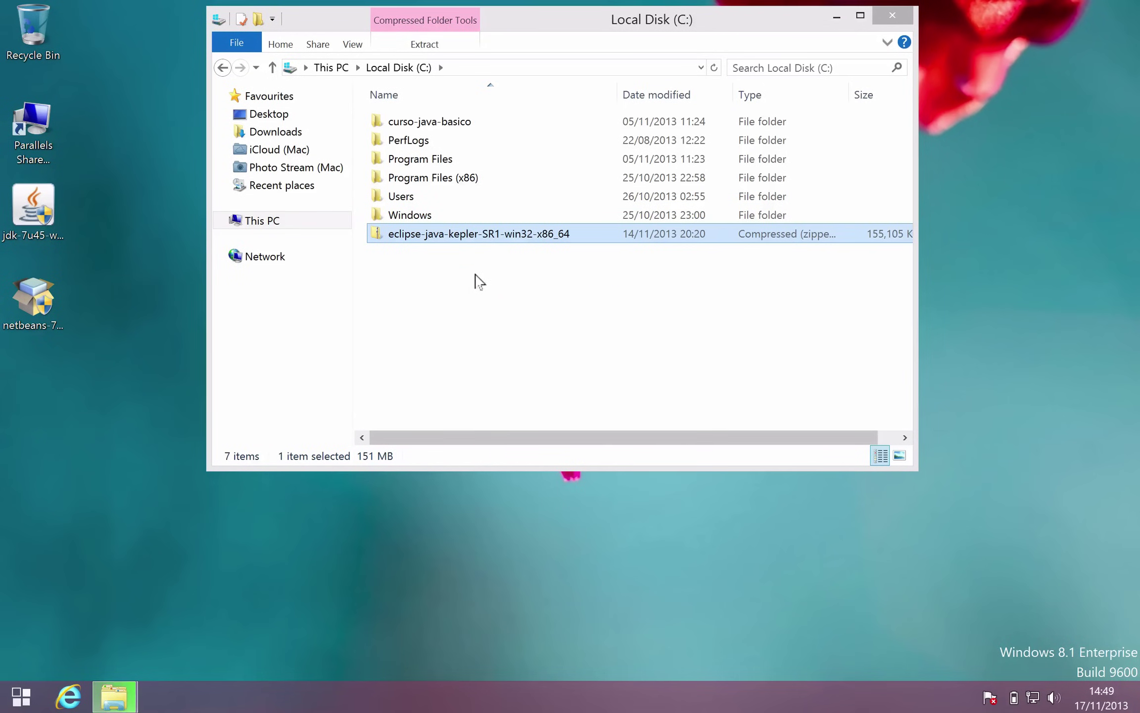
# Extract the Eclipse archive directly into C:\ and decline the Start8 update.
pyautogui.doubleClick(478, 234)
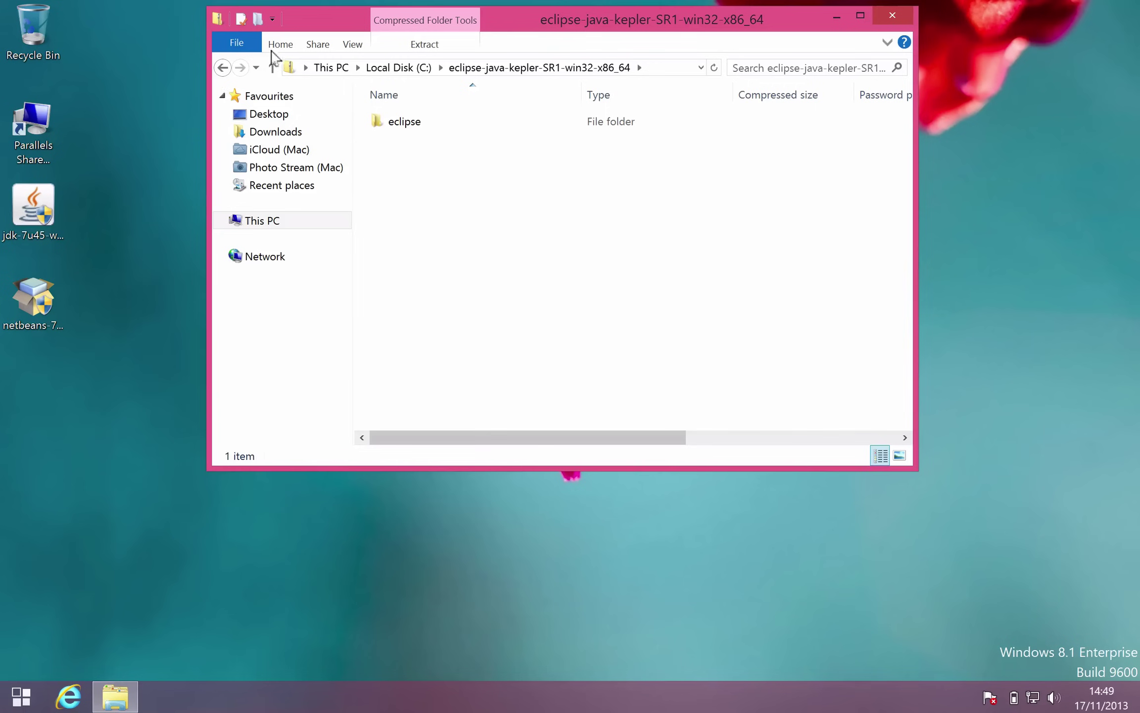
pyautogui.click(222, 67)
pyautogui.rightClick(429, 235)
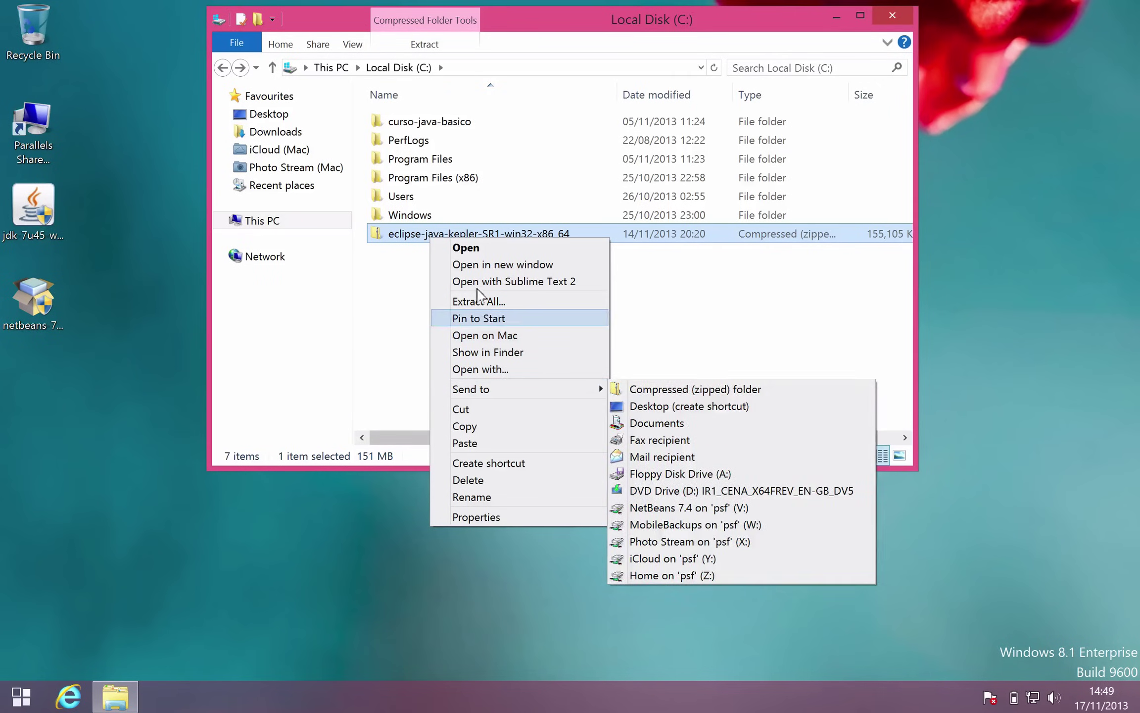
pyautogui.click(495, 301)
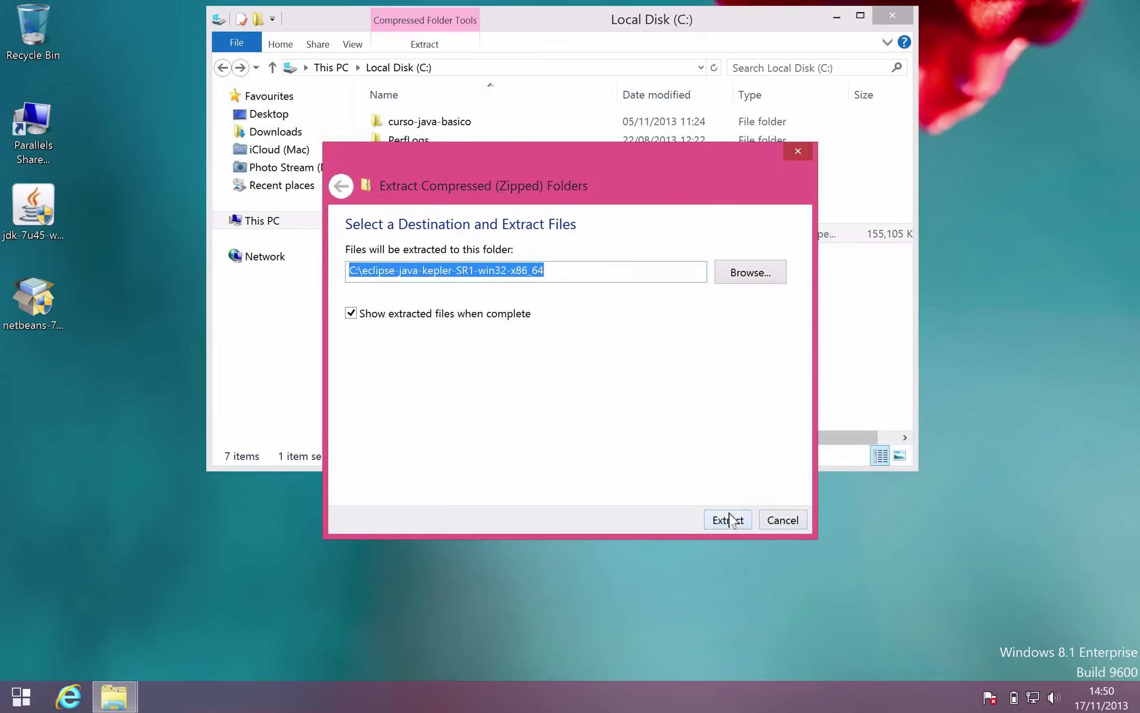
pyautogui.click(458, 271)
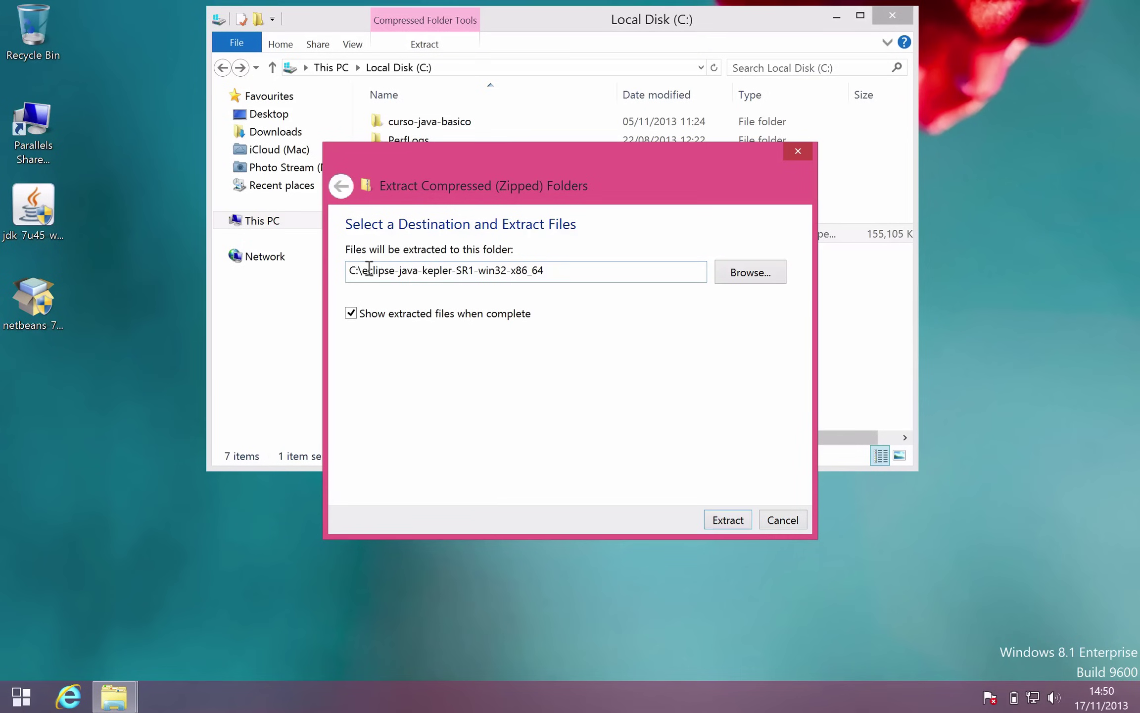
pyautogui.moveTo(362, 269); pyautogui.dragTo(602, 283)
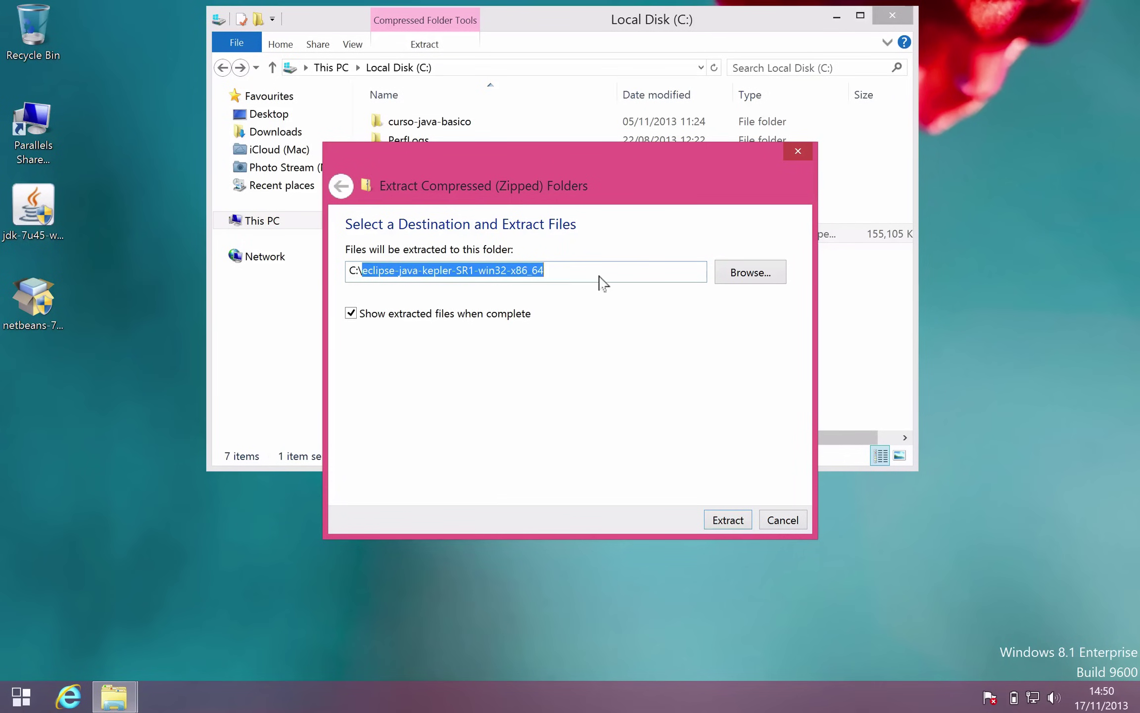
pyautogui.press('BackSpace')
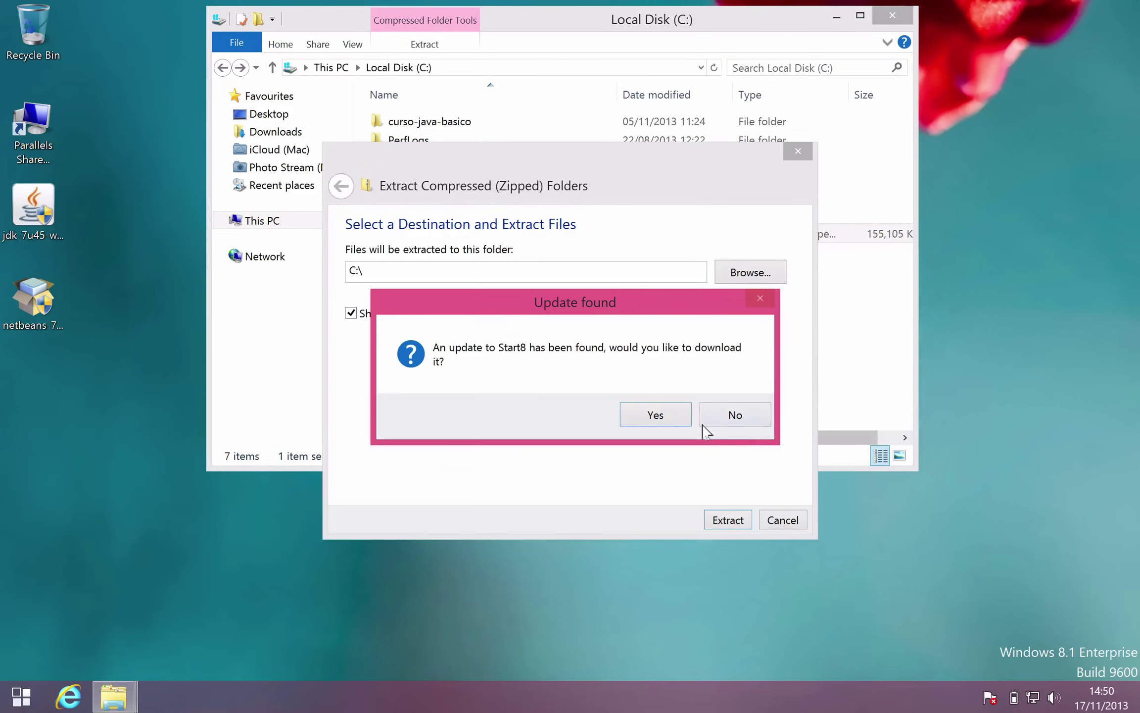
pyautogui.click(715, 416)
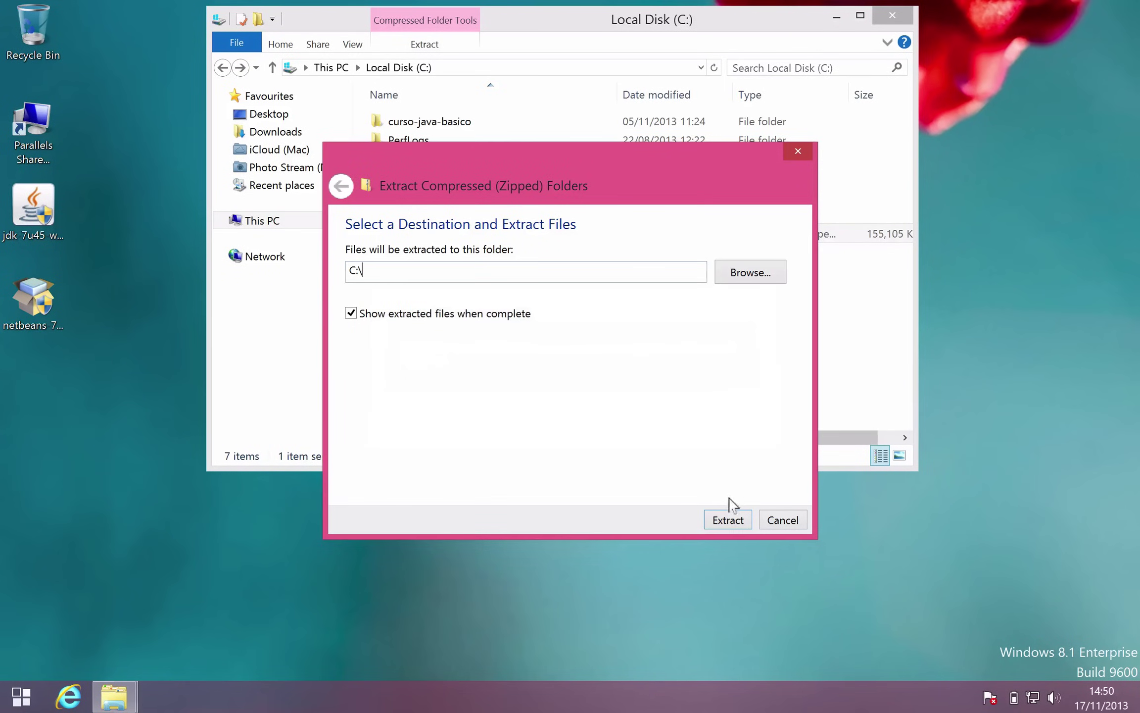
pyautogui.click(728, 518)
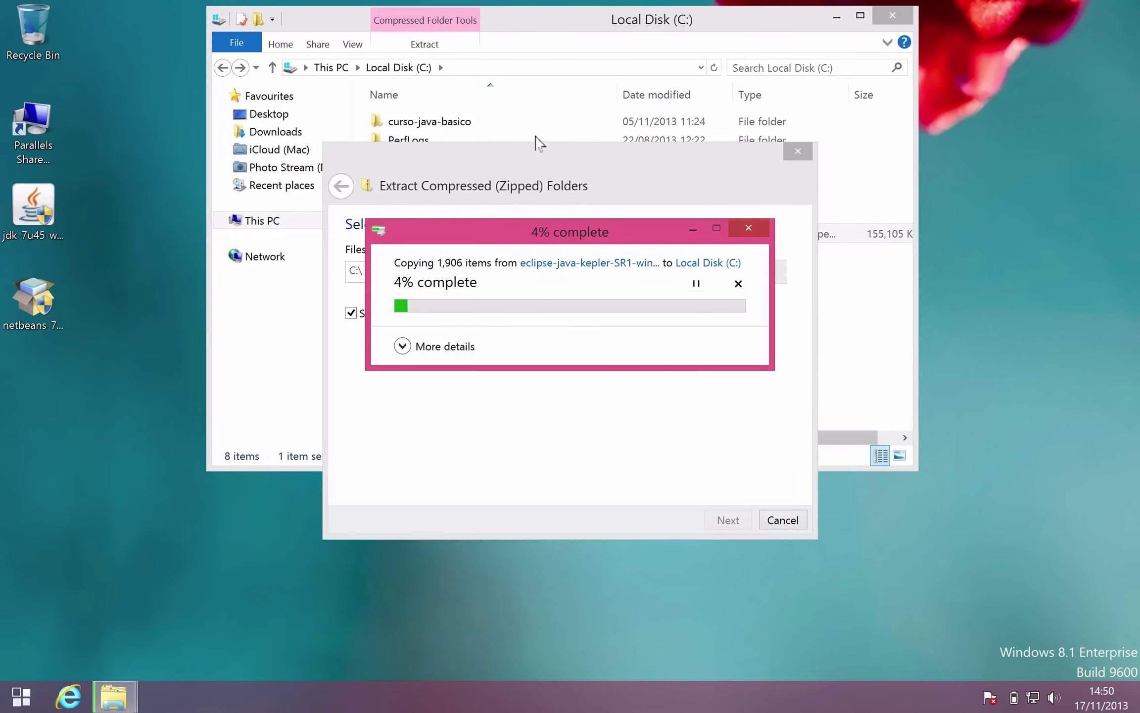
pyautogui.click(550, 36)
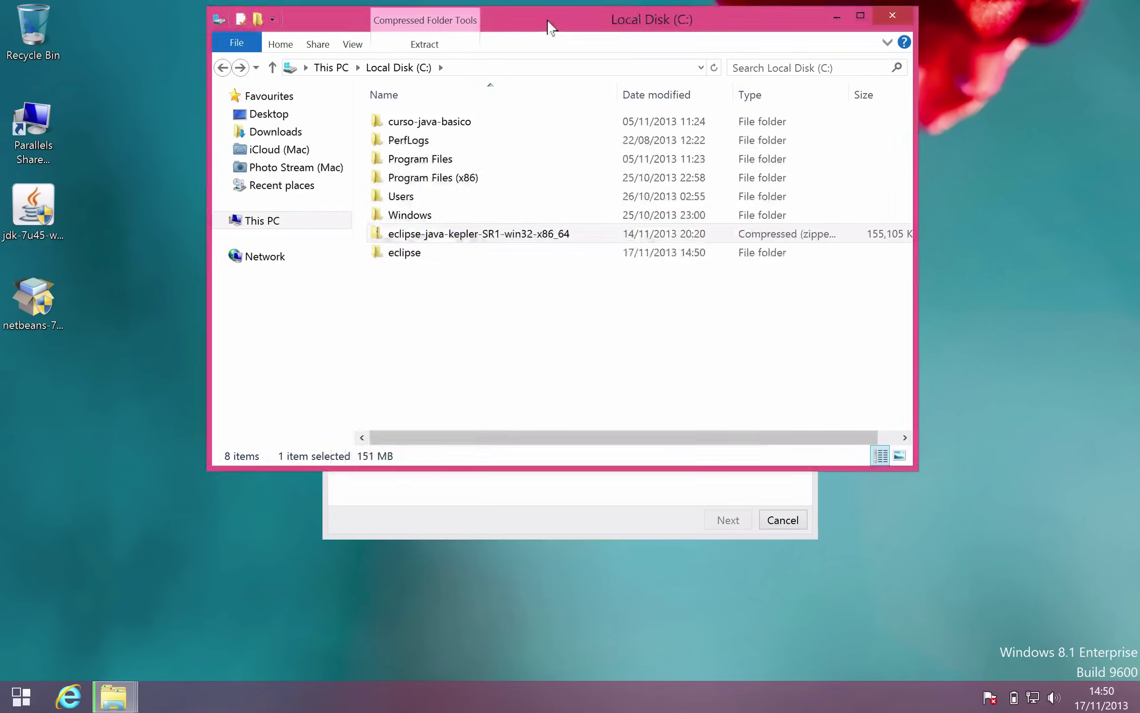
pyautogui.click(580, 507)
# Launch the eclipse application from the extracted C:\eclipse folder and allow the Java(TM) Platform SE binary to open.
pyautogui.click(527, 38)
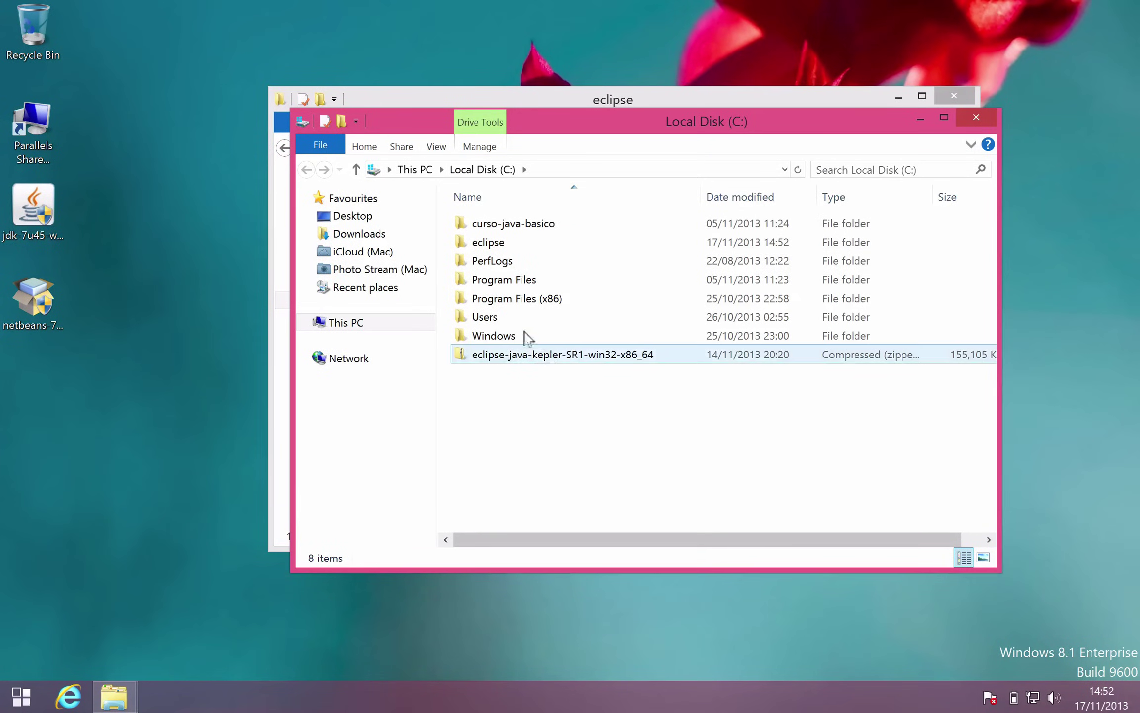
pyautogui.doubleClick(504, 241)
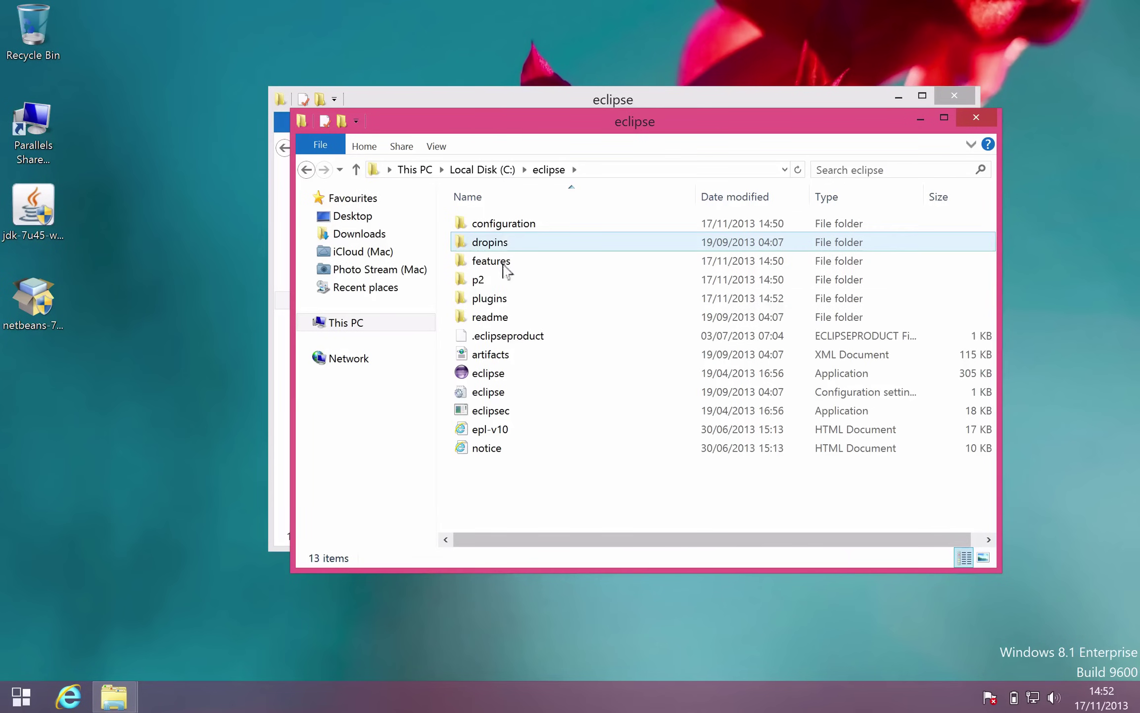
pyautogui.doubleClick(490, 372)
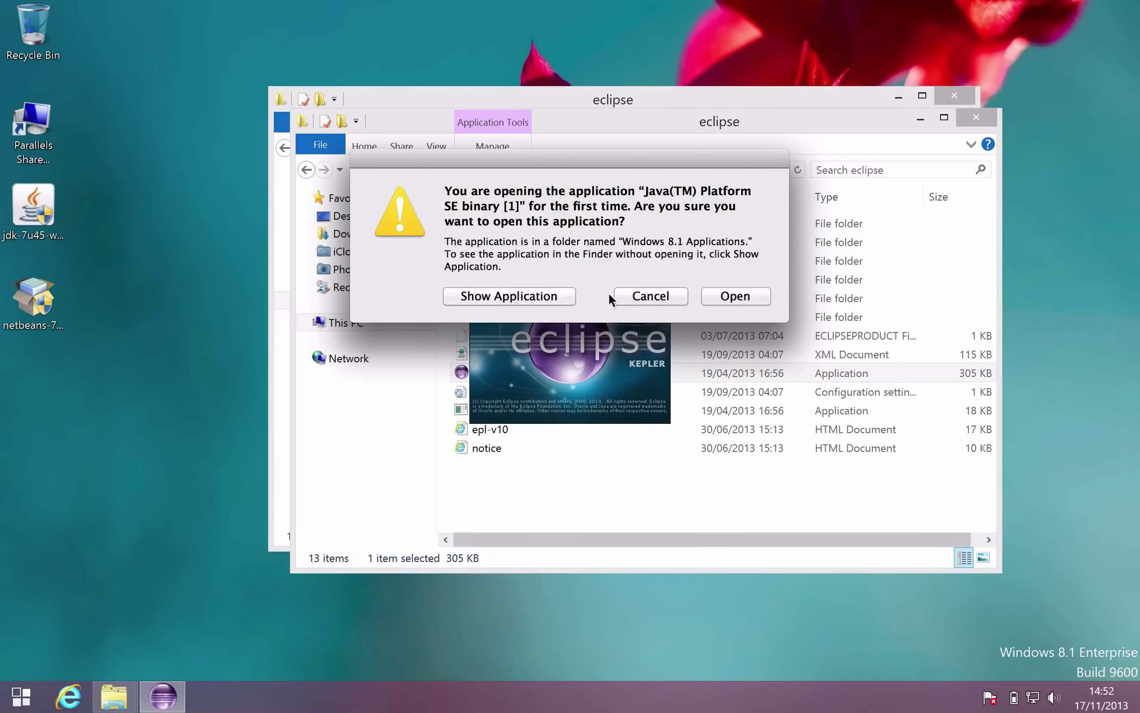
pyautogui.click(761, 297)
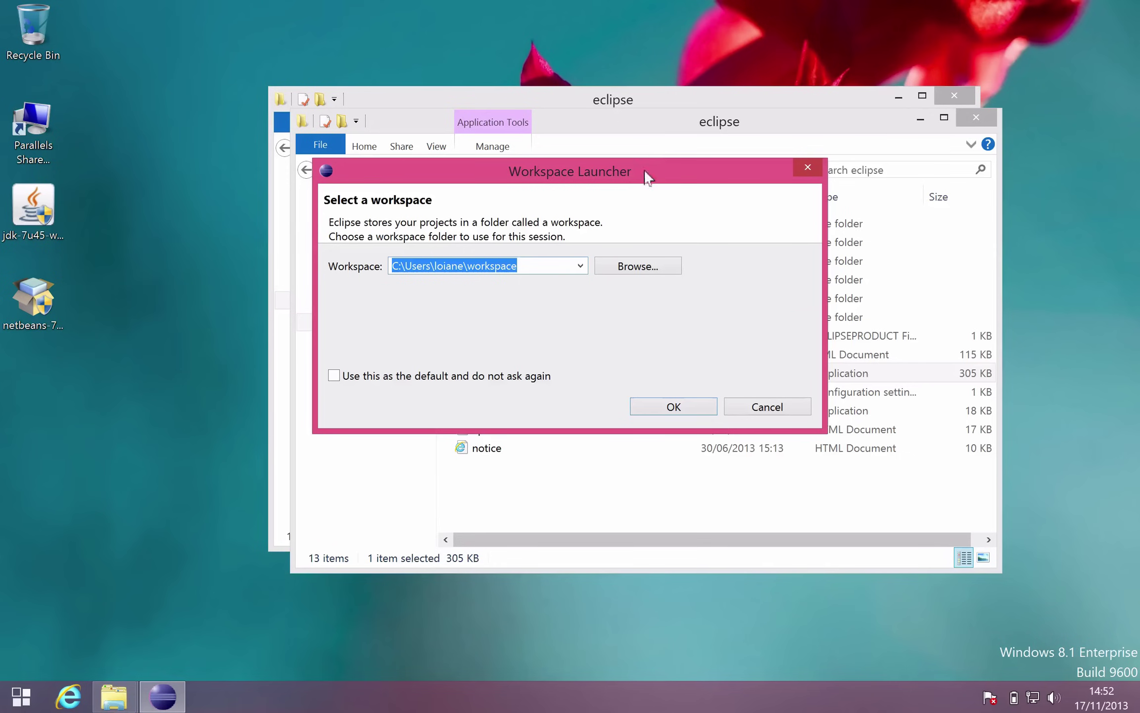
# Browse for the workspace directory and select the curso-java-basico folder on Local Disk (C:).
pyautogui.click(640, 262)
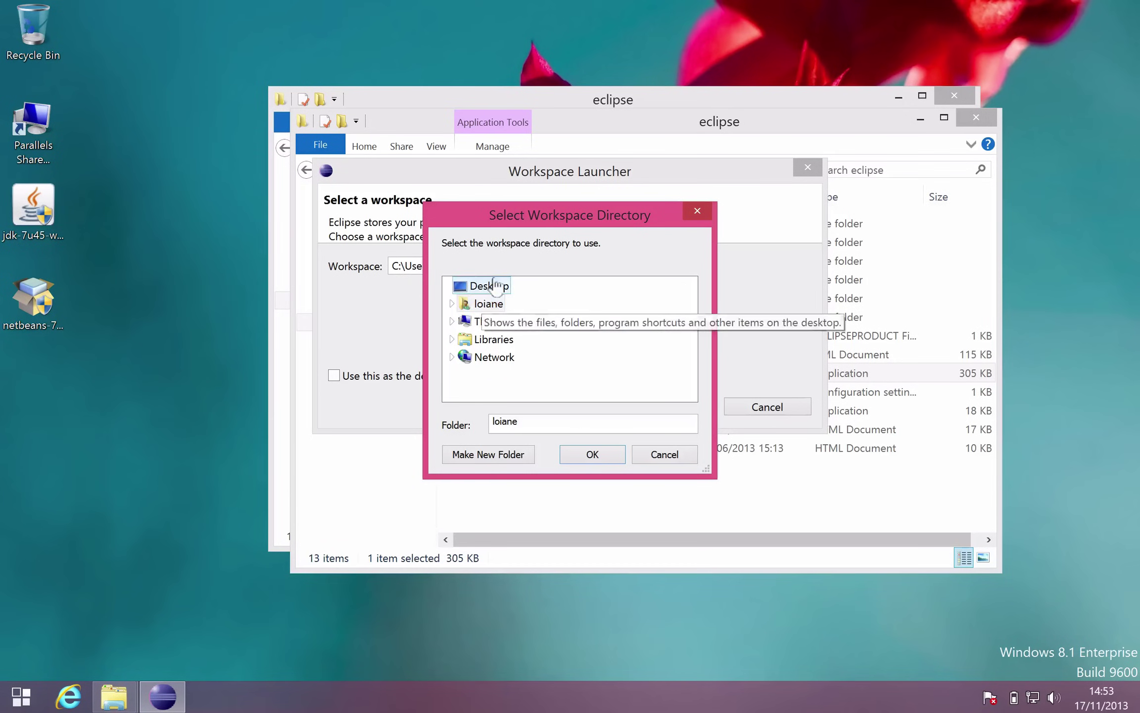
pyautogui.doubleClick(498, 321)
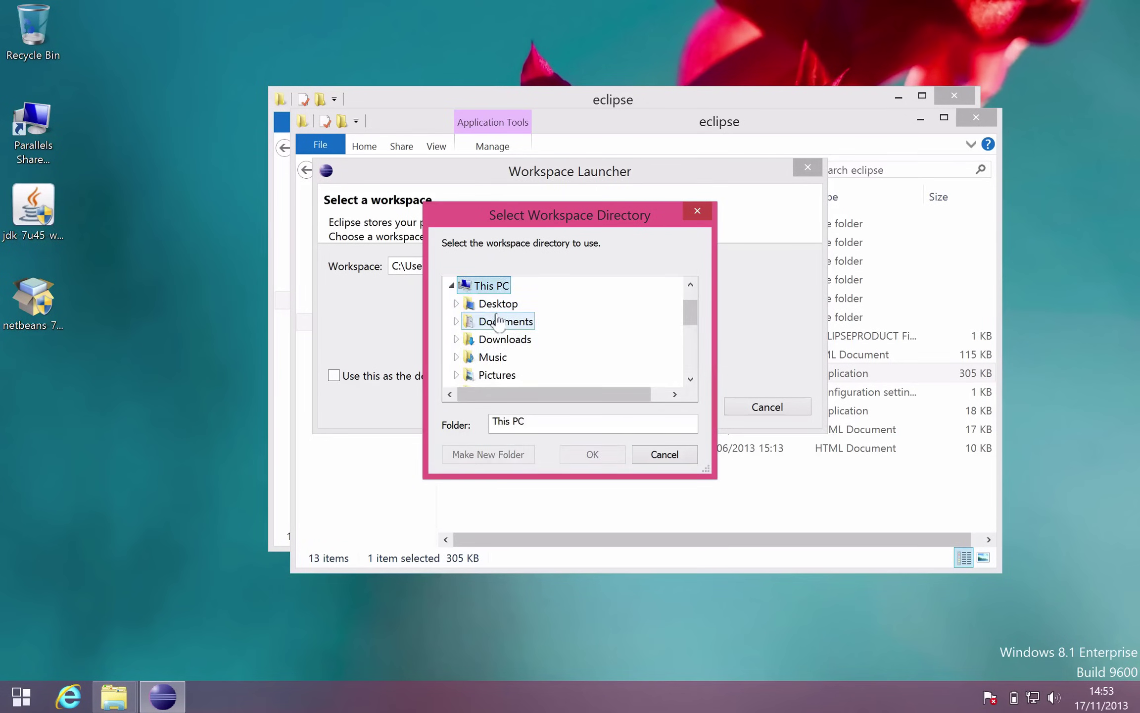
pyautogui.scroll(1, 495, 322)
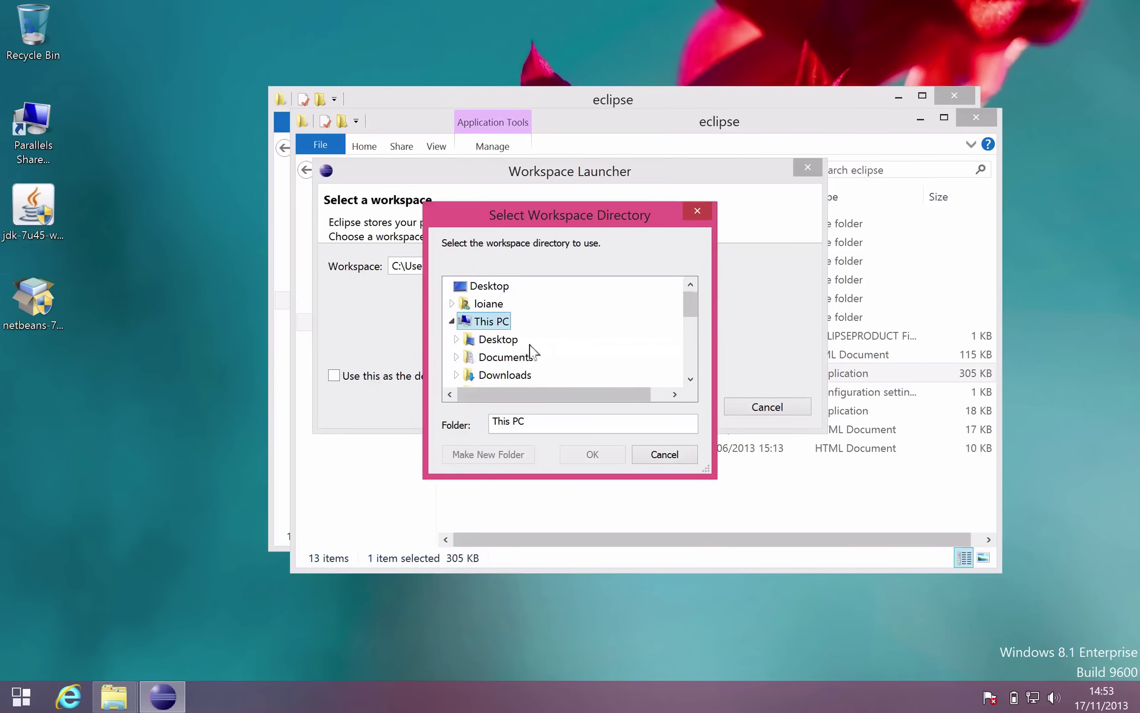
pyautogui.scroll(-2, 530, 349)
pyautogui.doubleClick(512, 357)
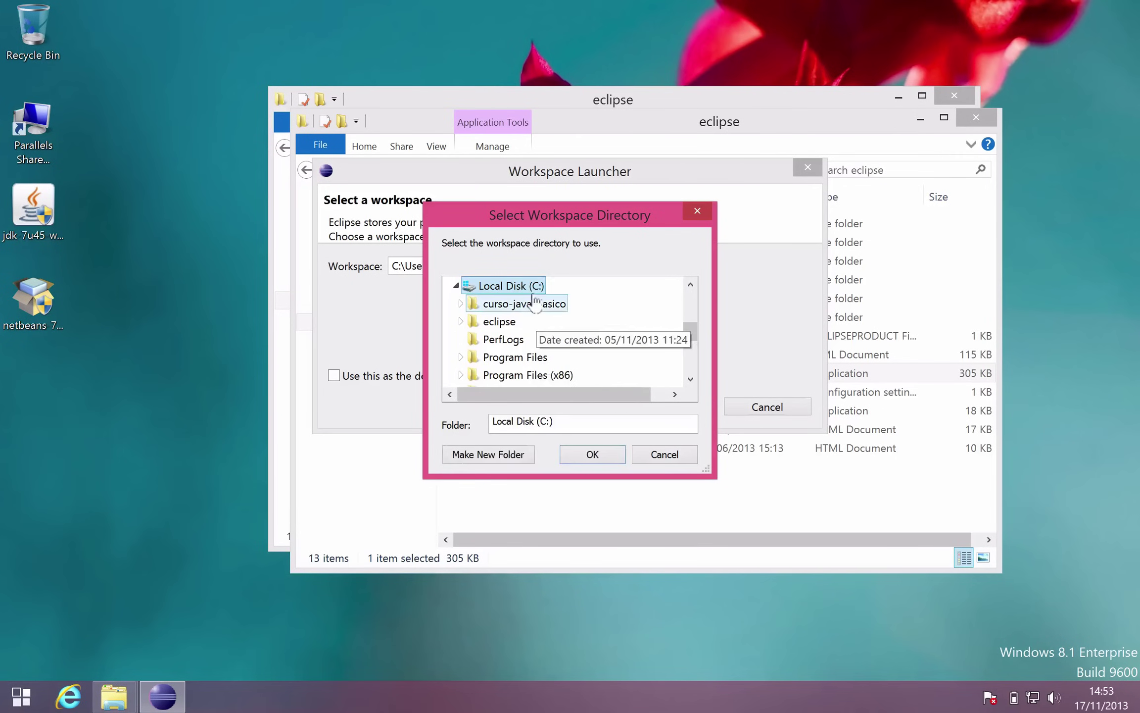
pyautogui.doubleClick(522, 303)
pyautogui.scroll(1, 518, 376)
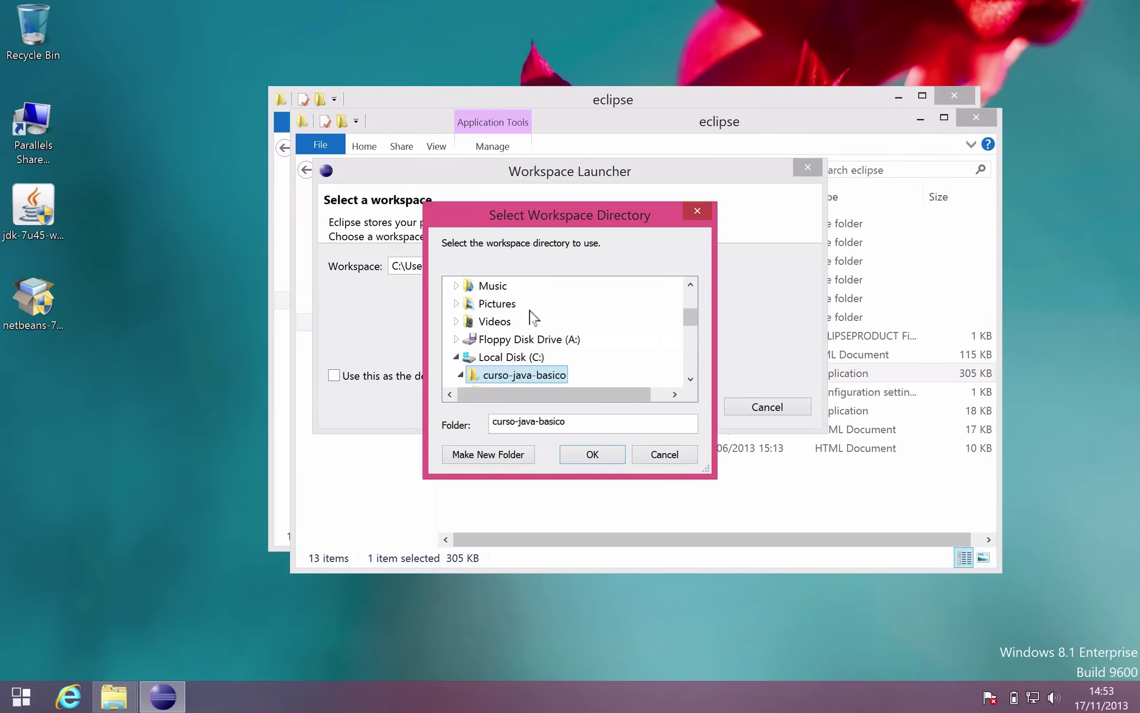
pyautogui.scroll(-1, 681, 378)
pyautogui.click(689, 378)
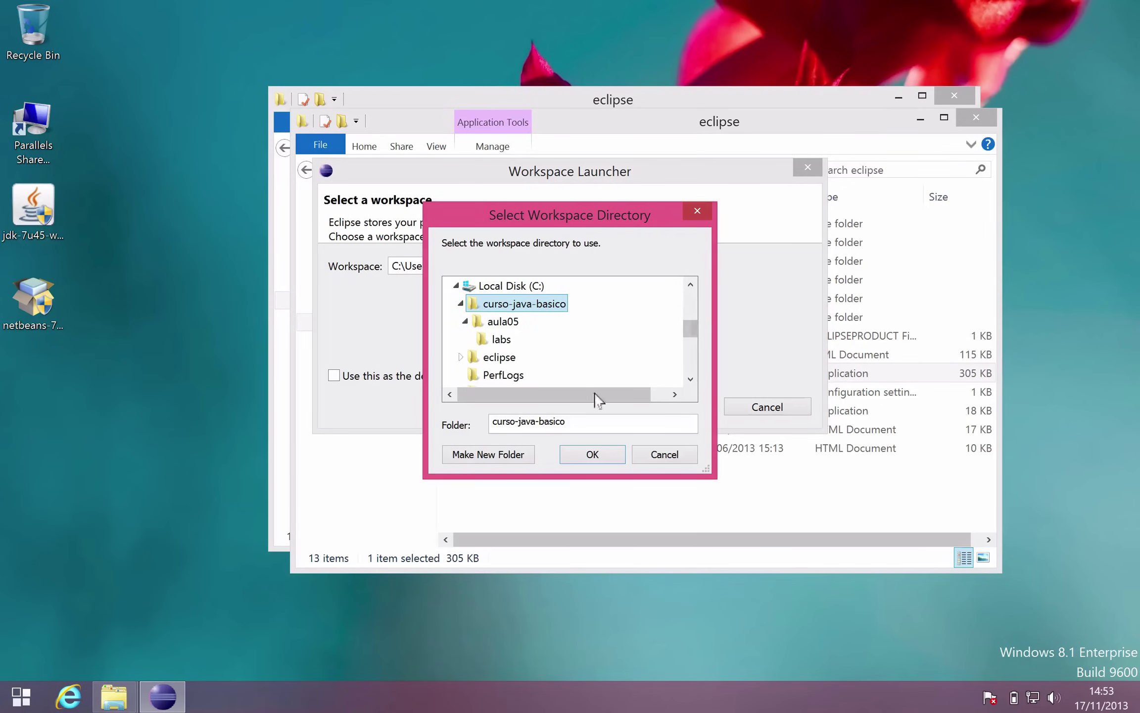
# Create an eclipse subfolder in curso-java-basico and accept it as the default workspace without being asked again.
pyautogui.click(480, 452)
pyautogui.write('eckips')
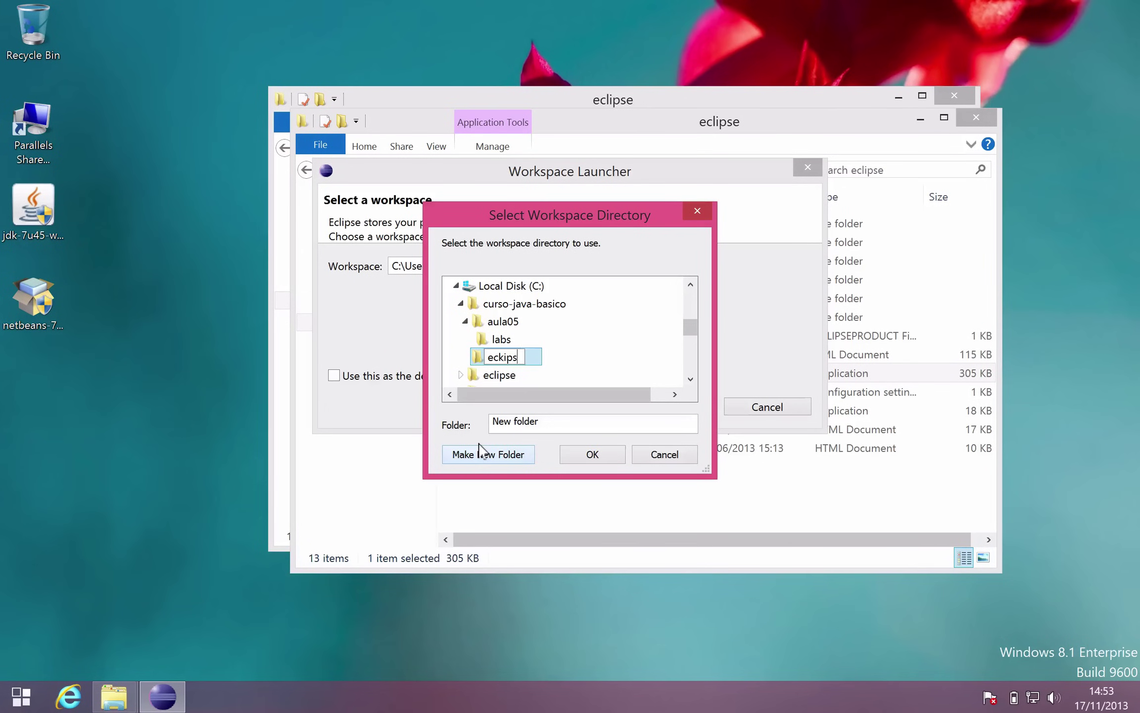
pyautogui.press('BackSpace')
pyautogui.press('BackSpace')
pyautogui.press('BackSpace')
pyautogui.write('lip')
pyautogui.click(478, 357)
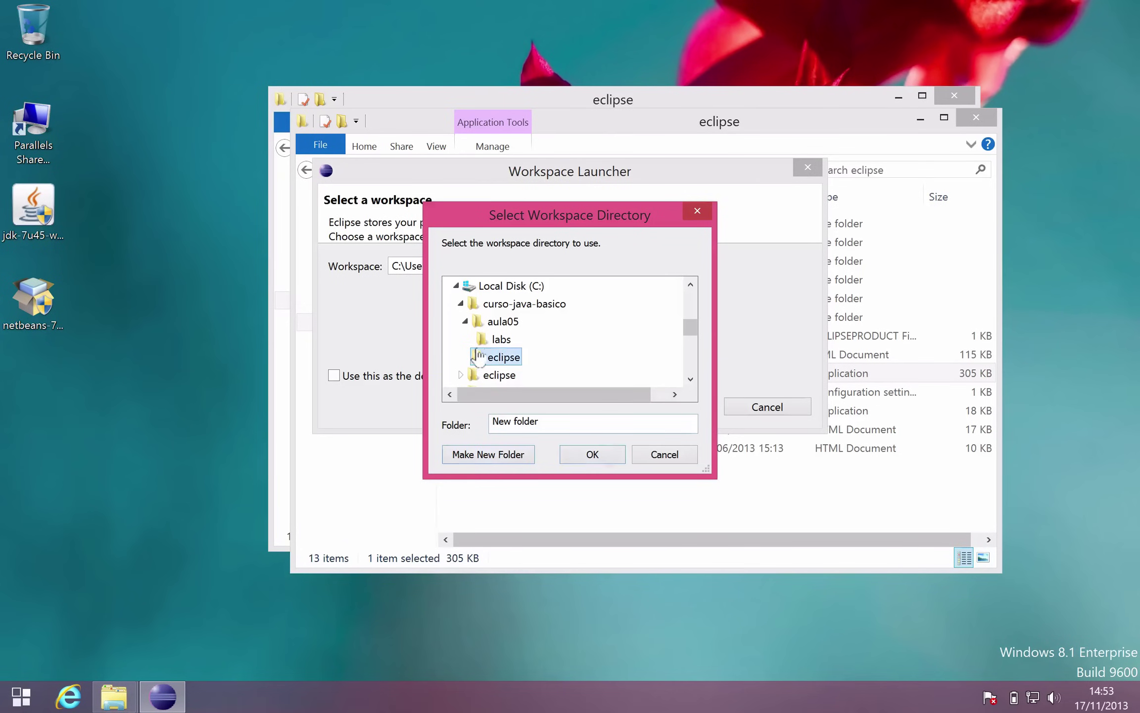
pyautogui.click(590, 454)
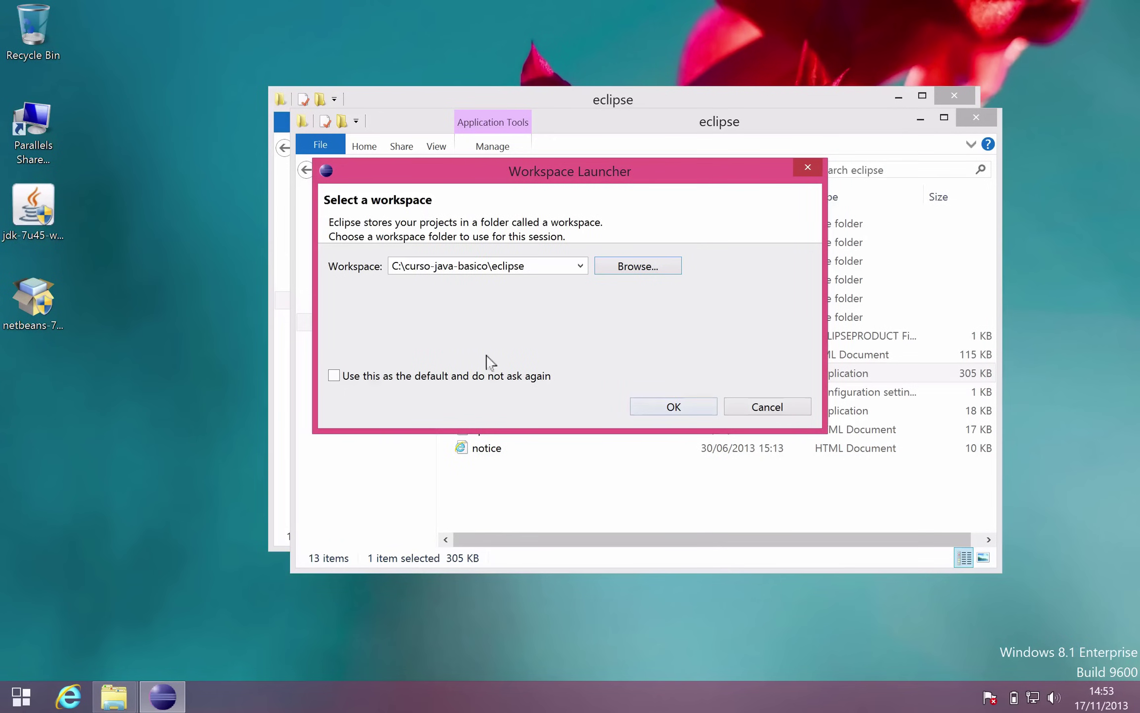
pyautogui.click(469, 375)
pyautogui.click(656, 407)
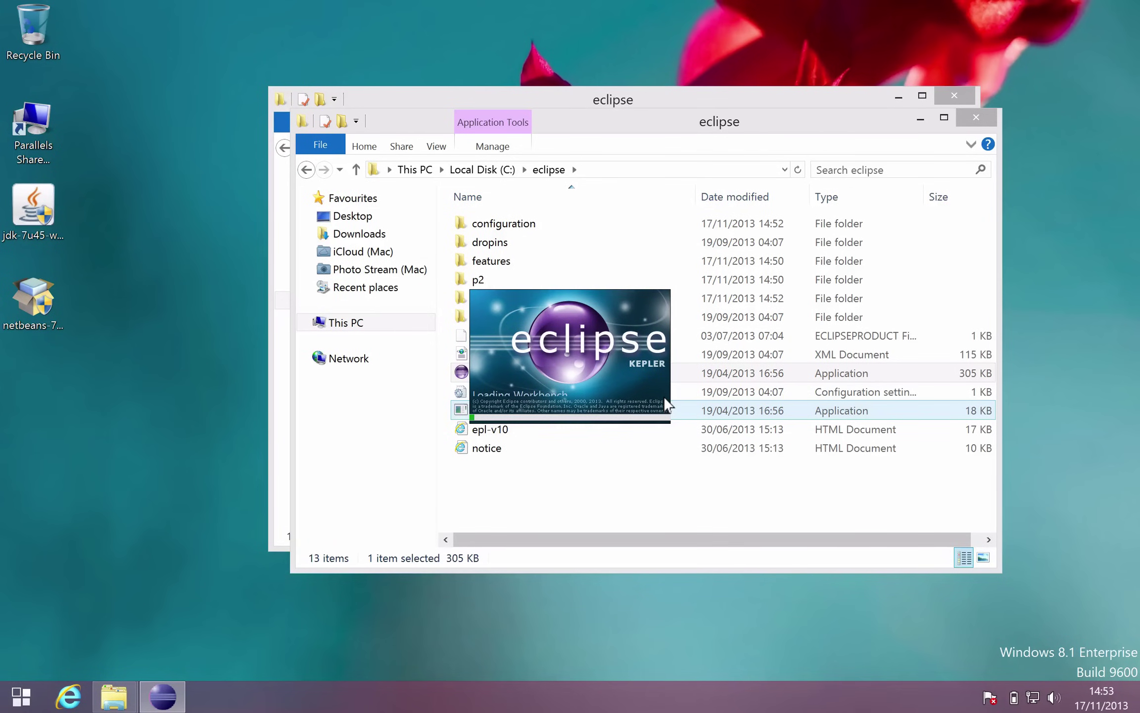
# Create a desktop shortcut to the eclipse application from C:\eclipse, closing both eclipse folder windows.
pyautogui.click(976, 116)
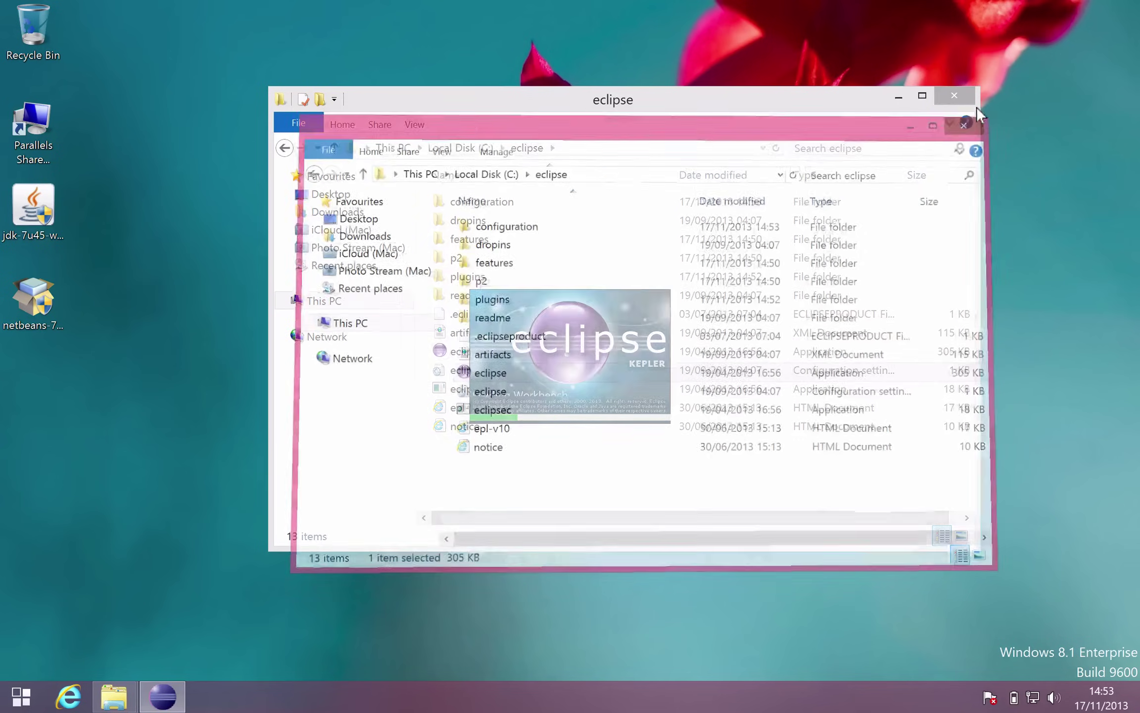
pyautogui.moveTo(548, 94); pyautogui.dragTo(596, 57)
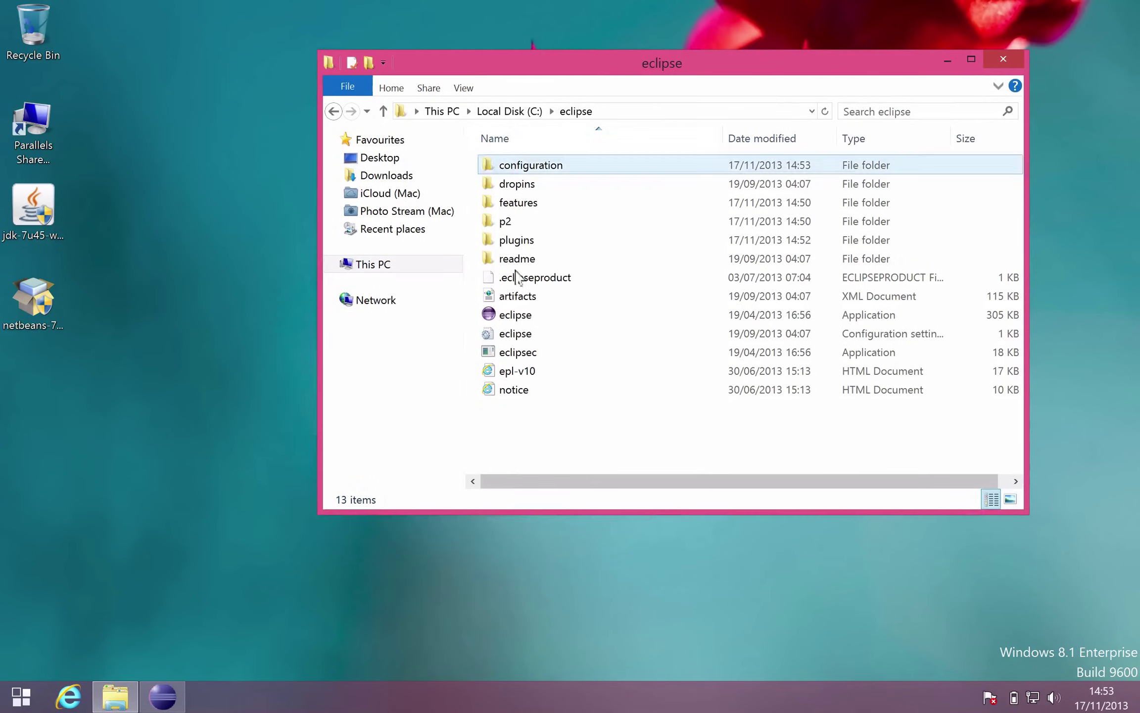
pyautogui.rightClick(495, 315)
pyautogui.moveTo(585, 479)
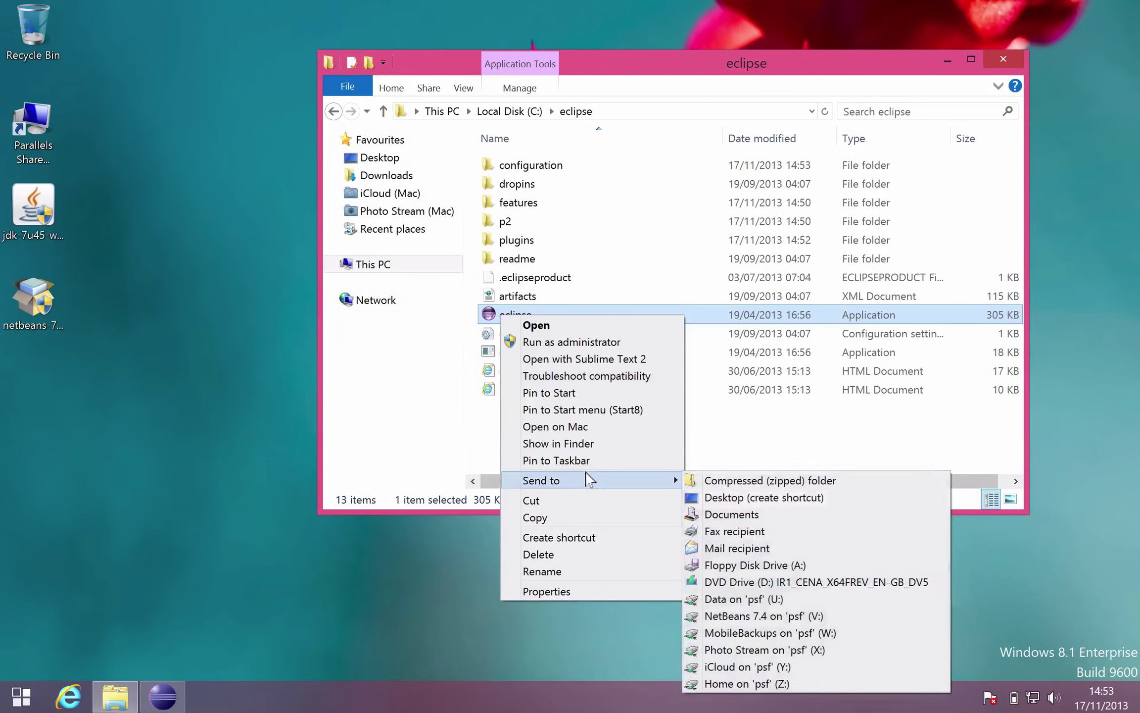
pyautogui.click(742, 498)
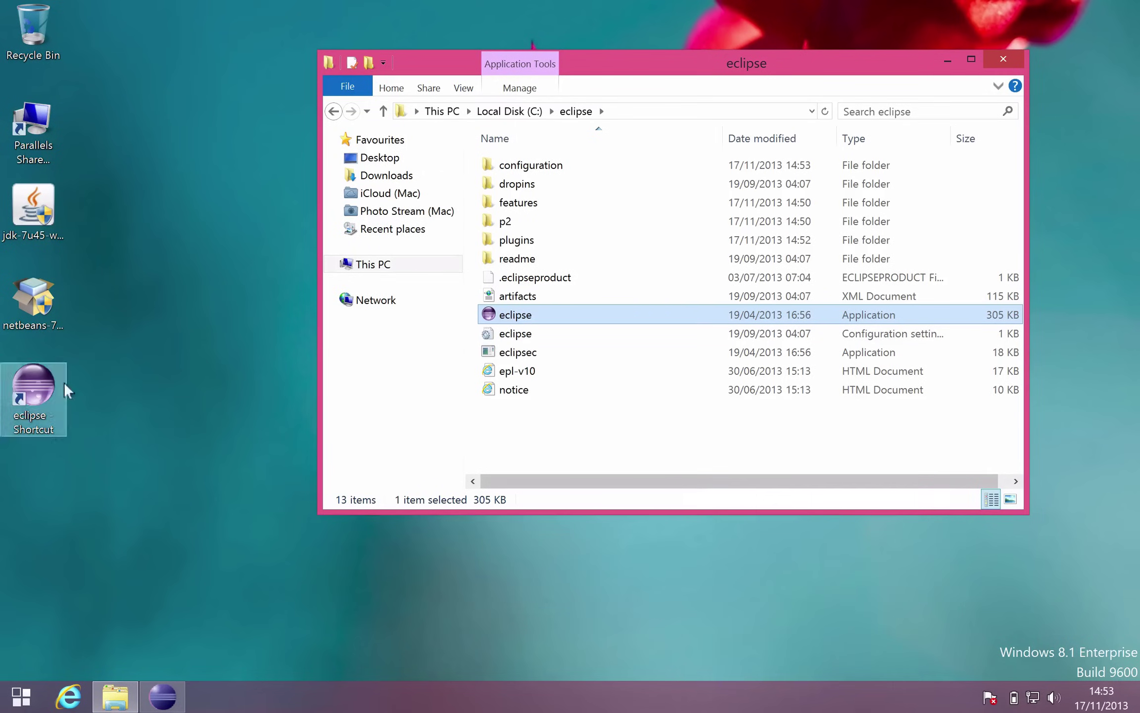
pyautogui.click(1009, 58)
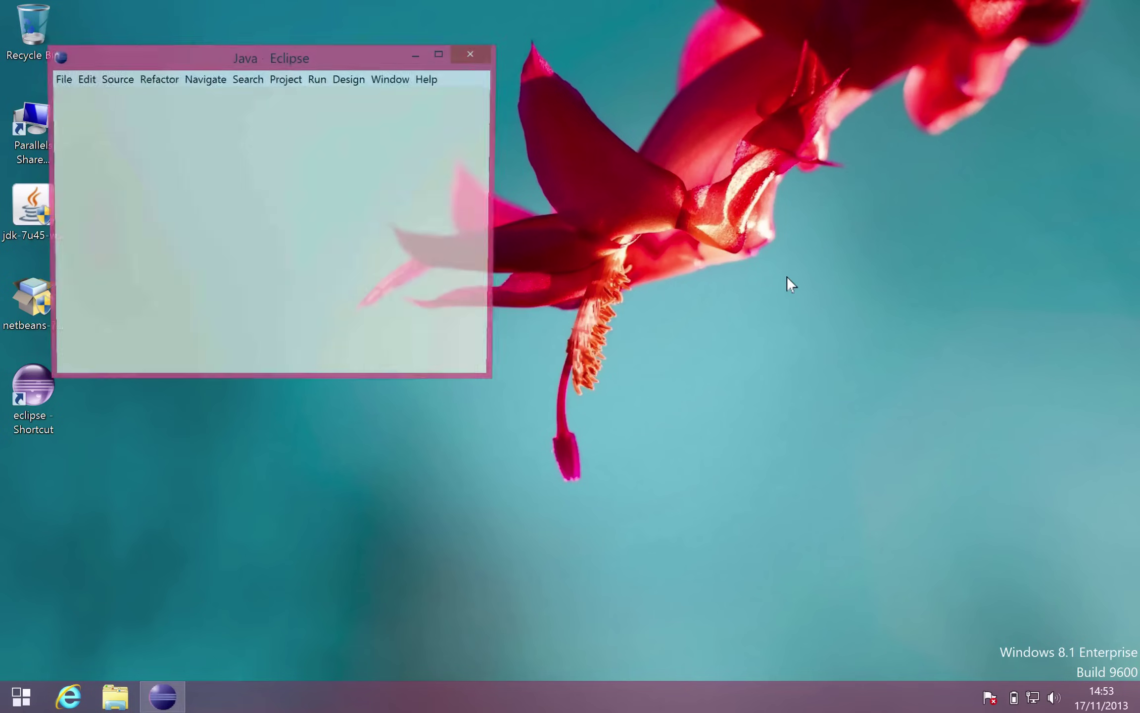
# Maximize the Eclipse window to view its Welcome page, and close Eclipse.
pyautogui.click(441, 53)
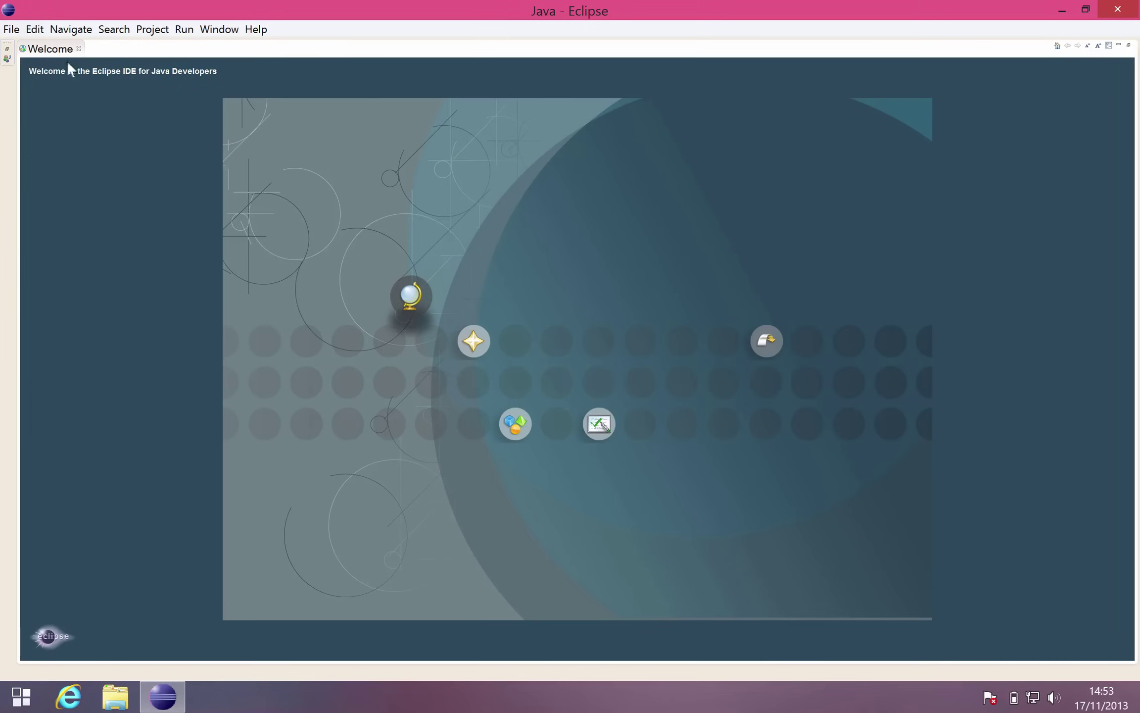
pyautogui.click(1118, 9)
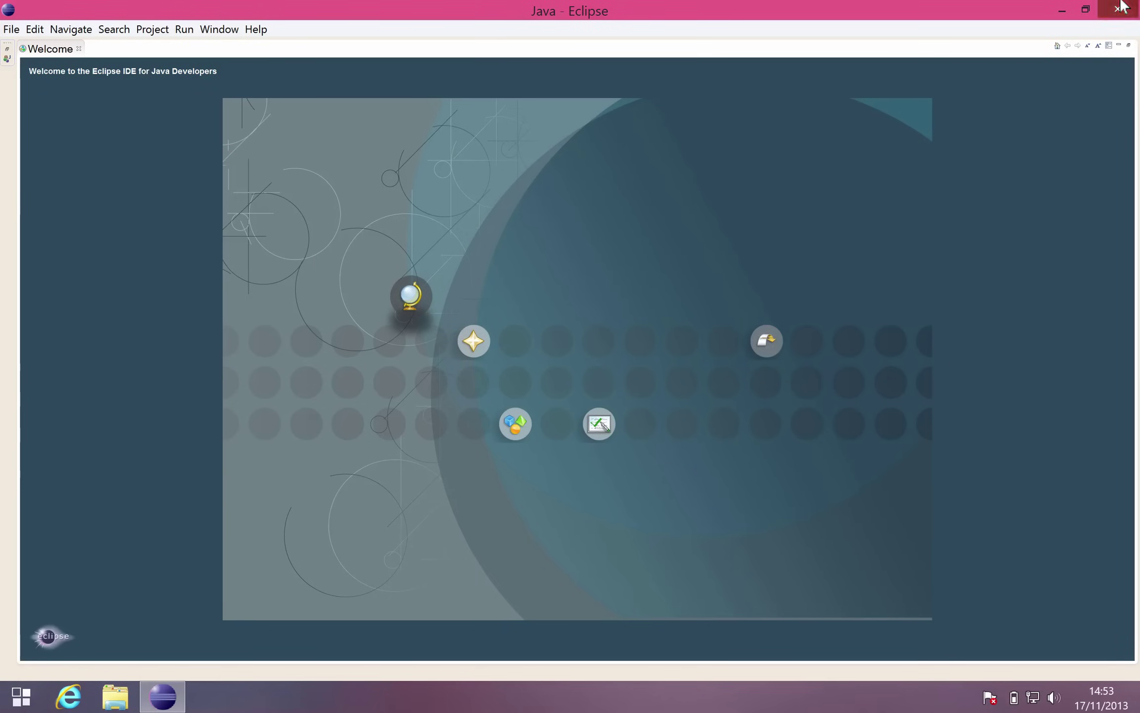
# Confirm exiting Eclipse and start the netbeans-7.4-javase-windows installer, allowing it to make changes and continuing past its welcome page.
pyautogui.click(668, 361)
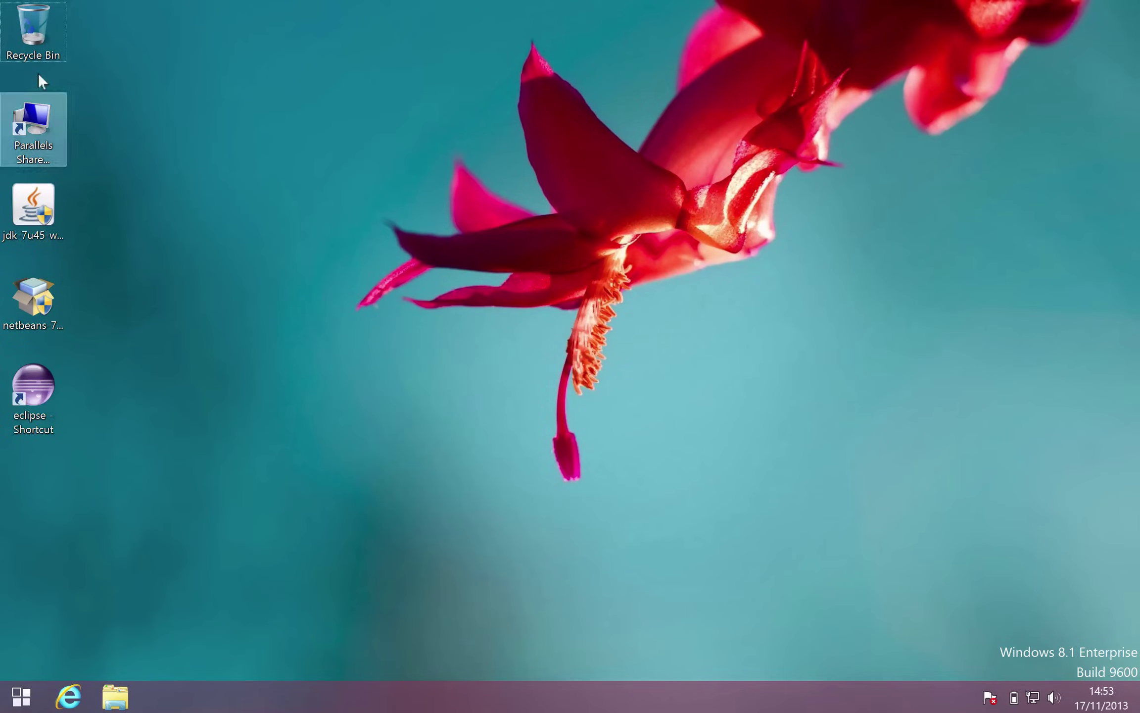
pyautogui.doubleClick(30, 301)
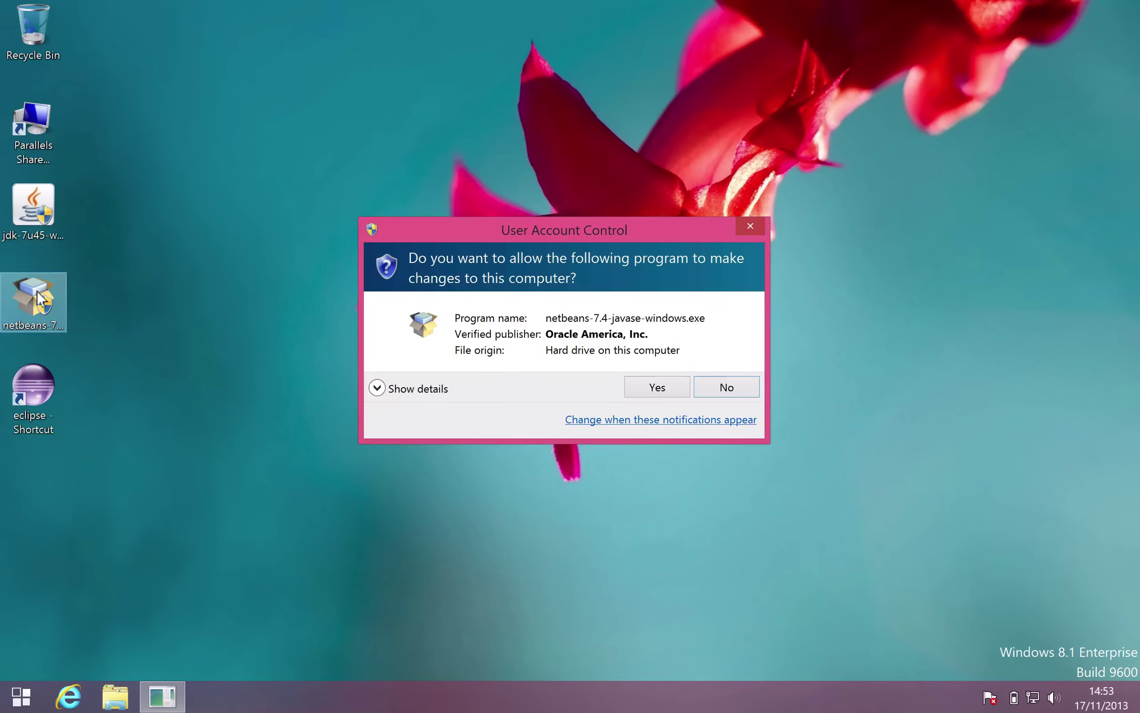
pyautogui.click(669, 387)
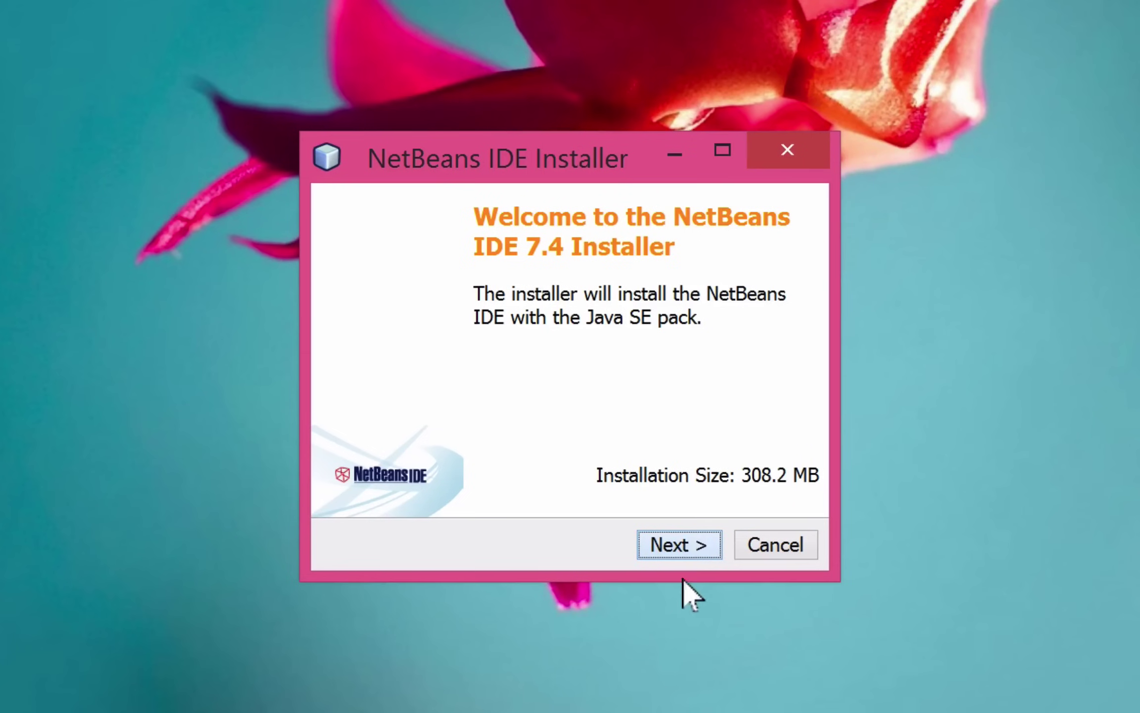
pyautogui.click(680, 557)
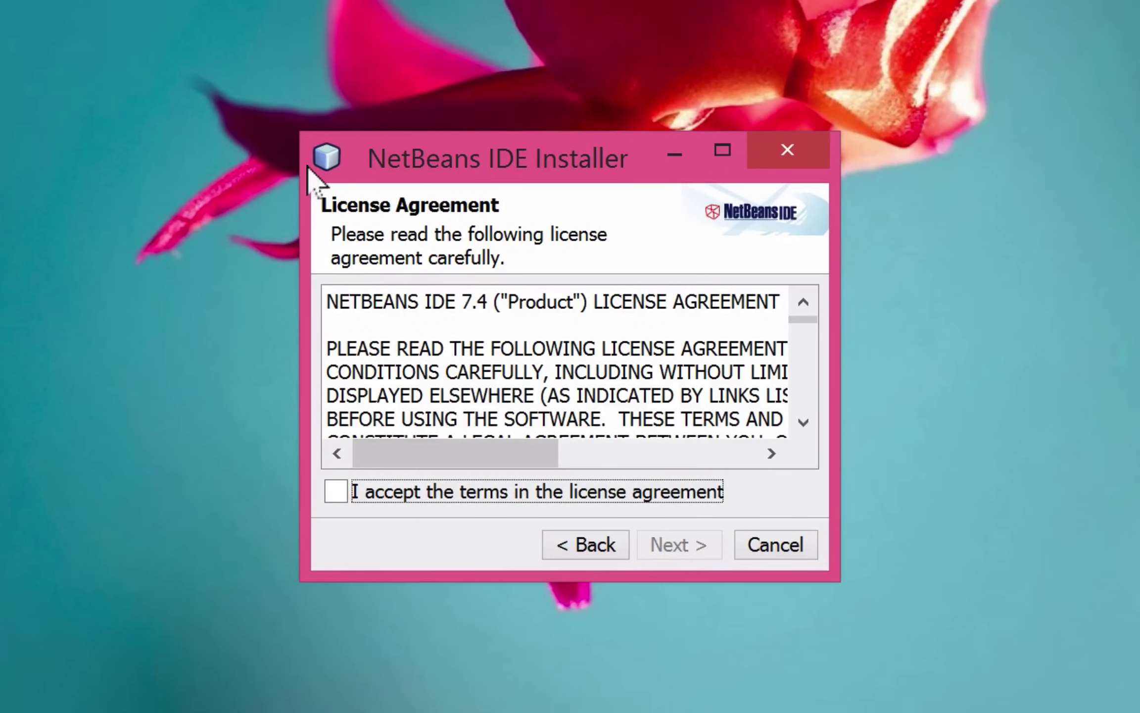
# Accept the NetBeans IDE 7.4 license agreement, and choose not to install JUnit.
pyautogui.click(334, 491)
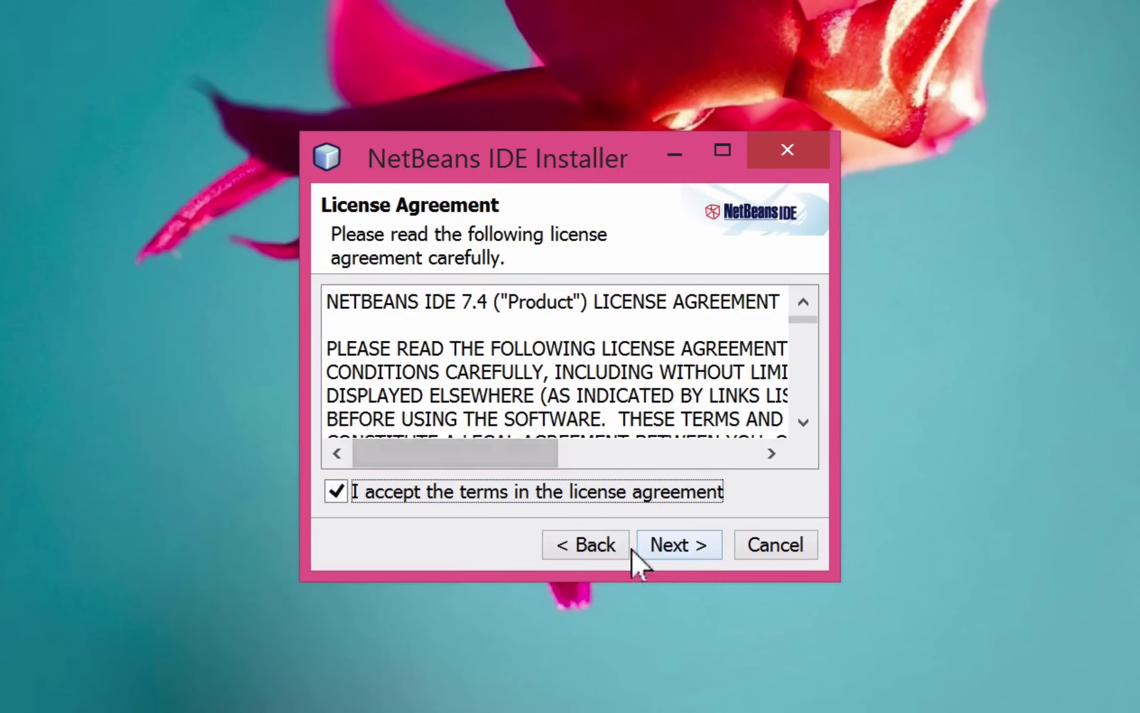
pyautogui.click(681, 547)
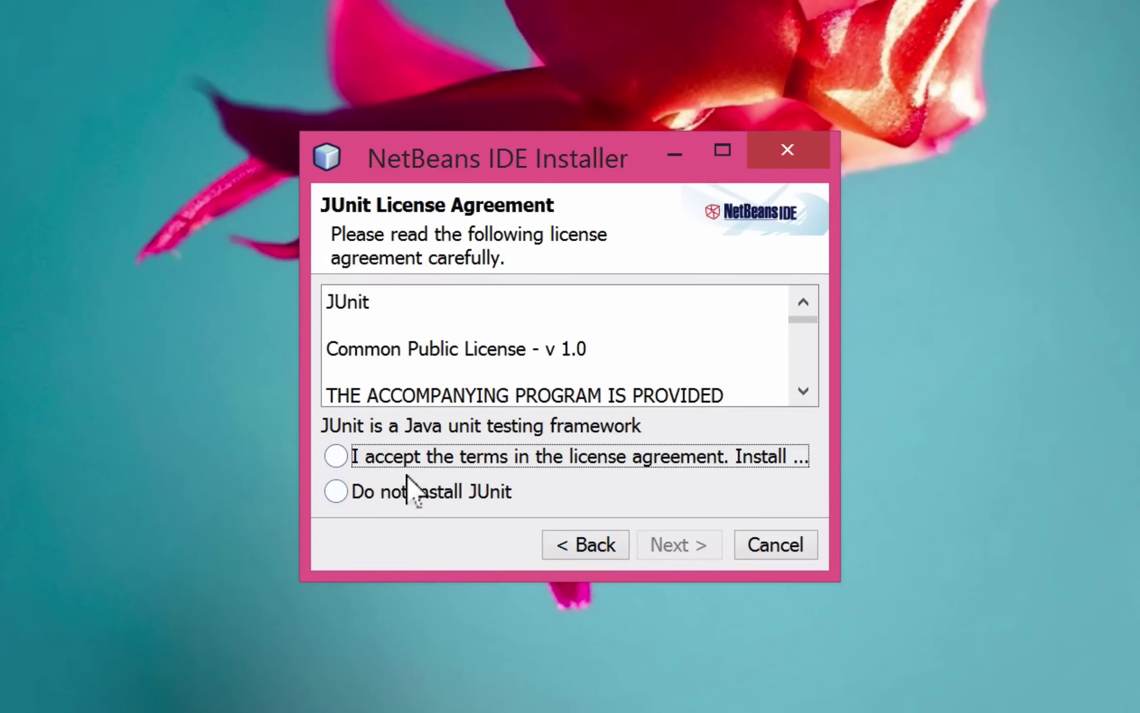
pyautogui.click(403, 492)
pyautogui.click(646, 537)
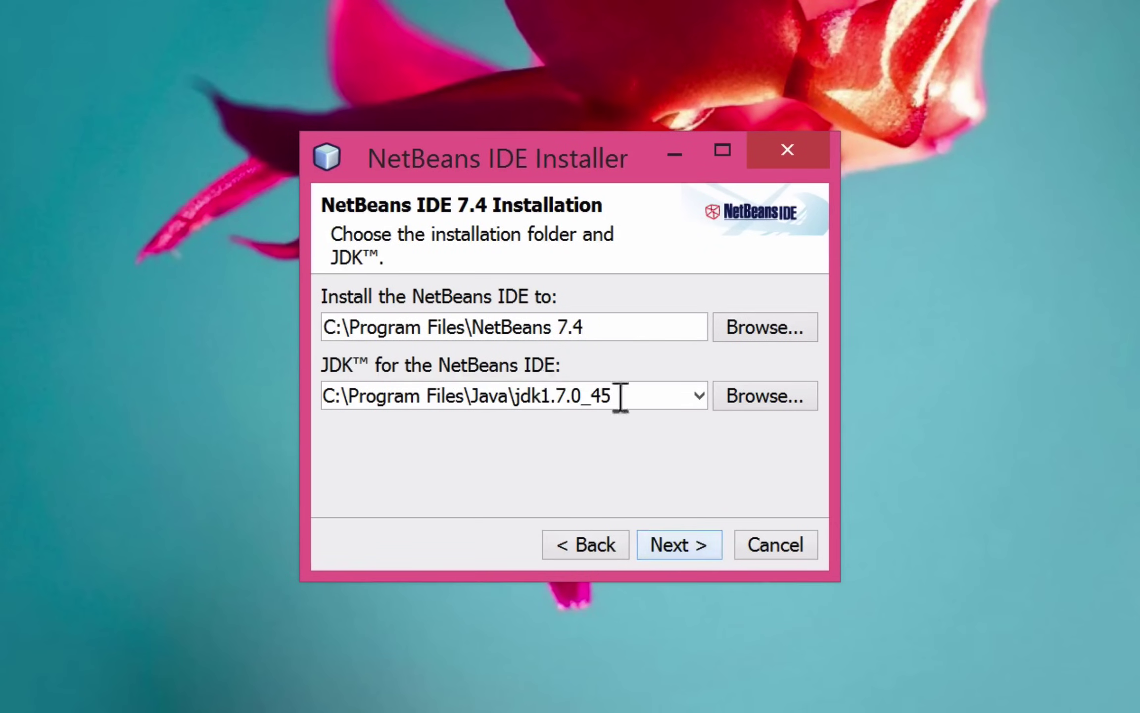
# Install NetBeans with the default installation folder, JDK and update check, and finish the setup.
pyautogui.click(680, 518)
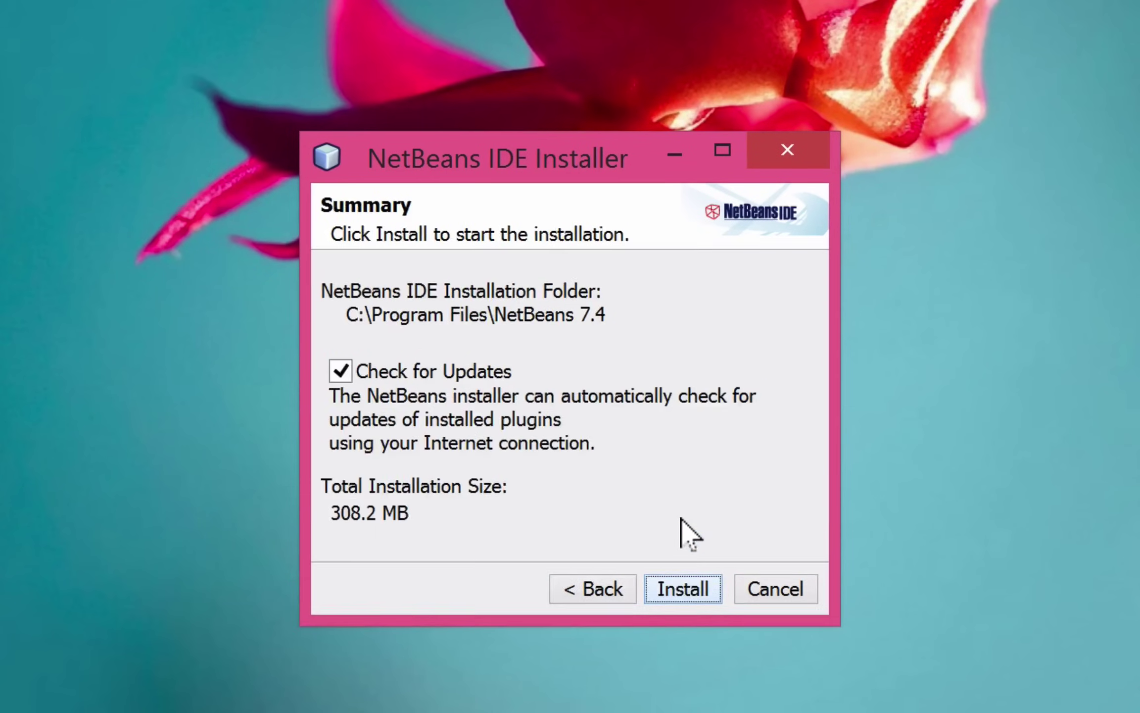
pyautogui.click(677, 587)
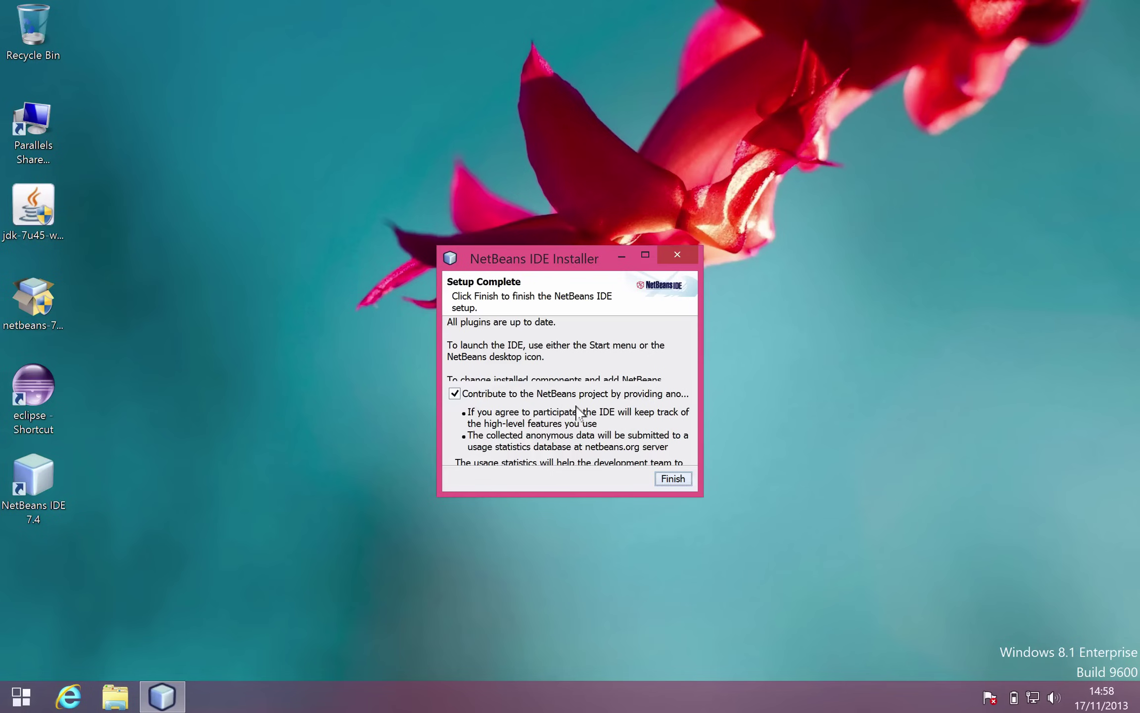
pyautogui.click(674, 478)
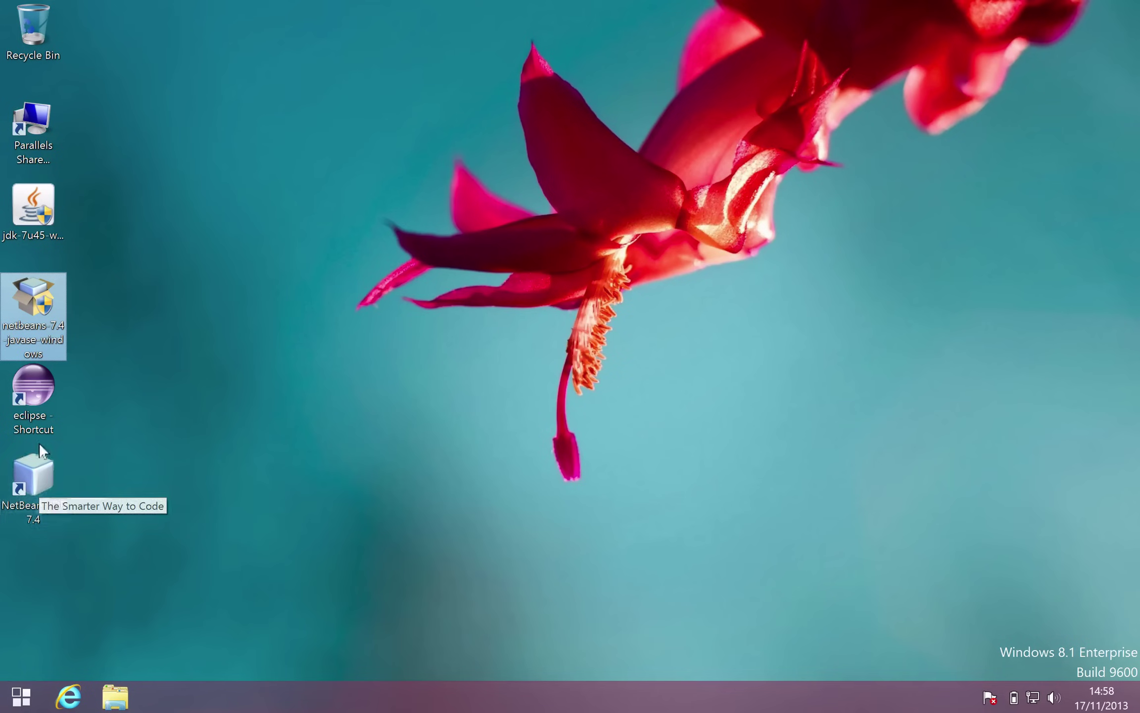
# Launch NetBeans IDE 7.4 from its desktop shortcut, maximize it to view the Start Page, and minimize the window.
pyautogui.doubleClick(38, 468)
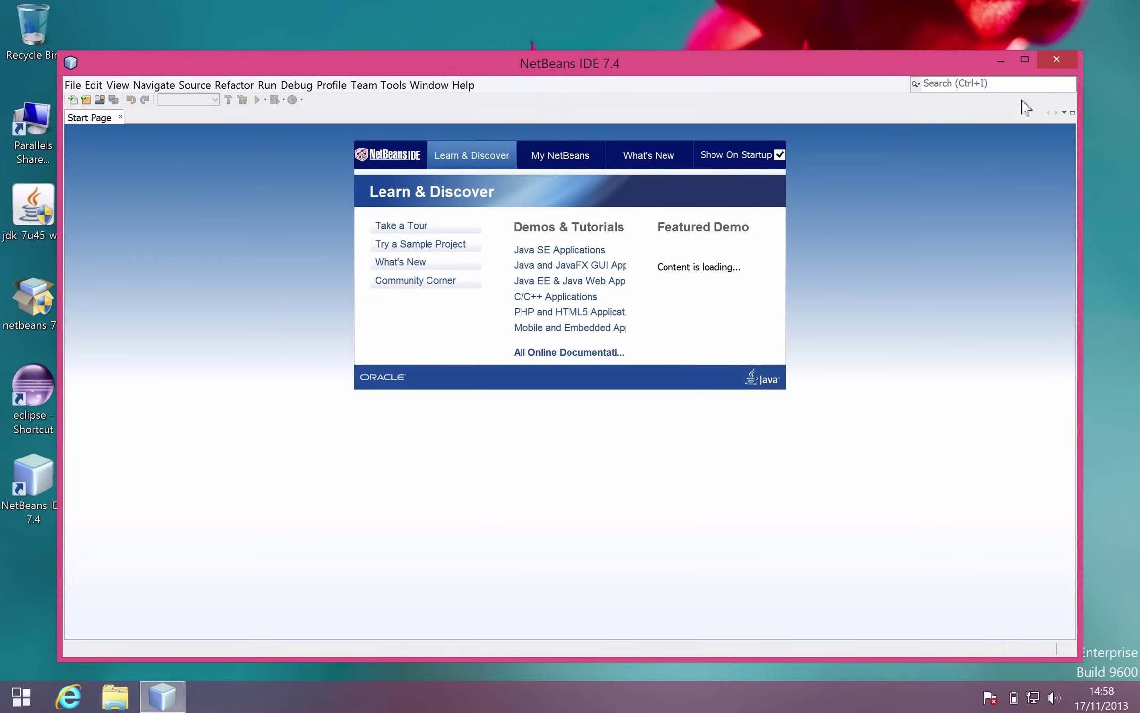
pyautogui.click(1025, 59)
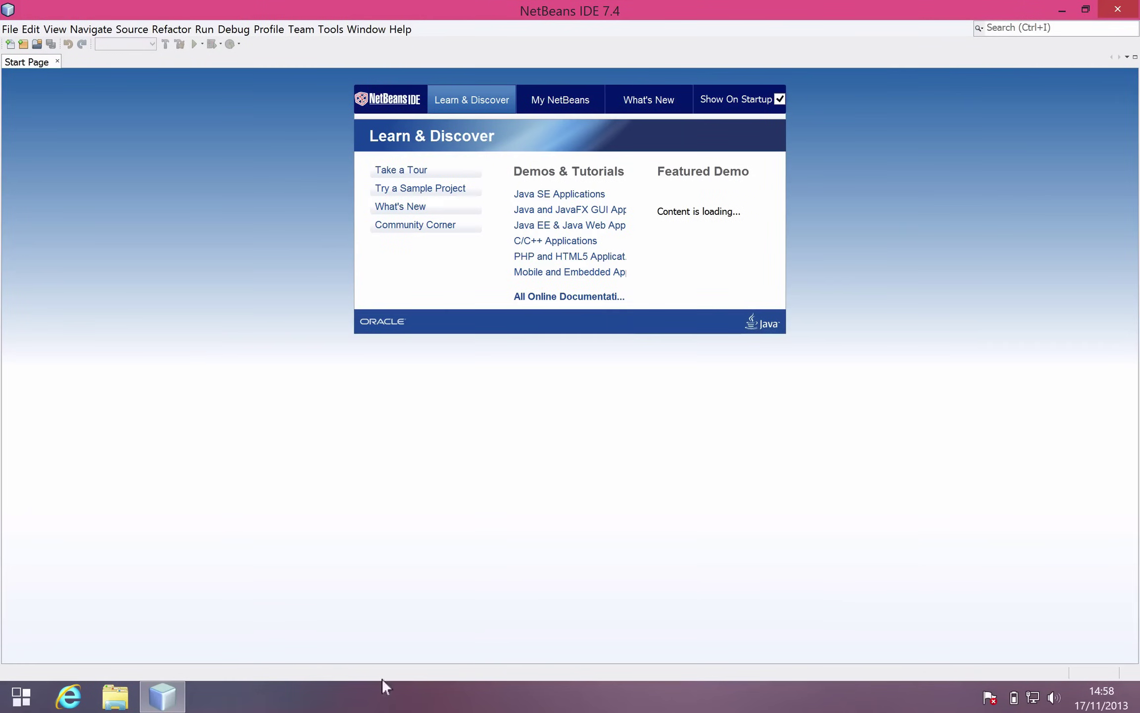
pyautogui.click(1058, 8)
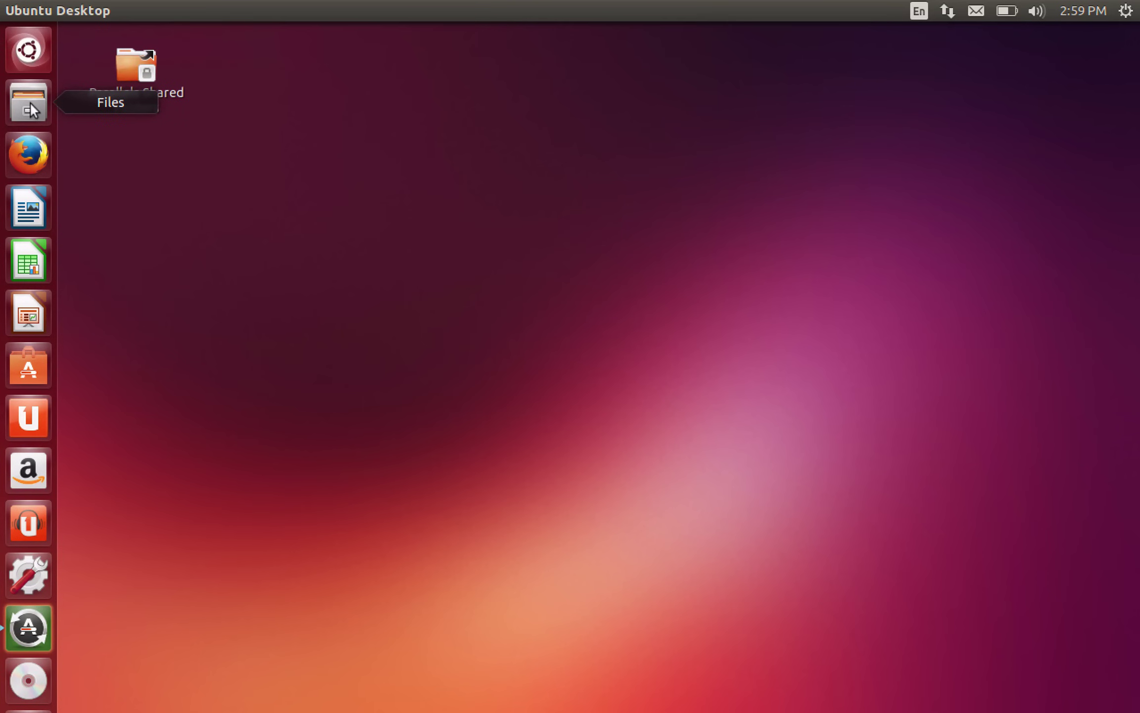
# On the Ubuntu desktop, open the Downloads folder in Files and cut the archive eclipse-java-kepler-SR1-linux-gtk-x86_64.tar.gz.
pyautogui.click(29, 101)
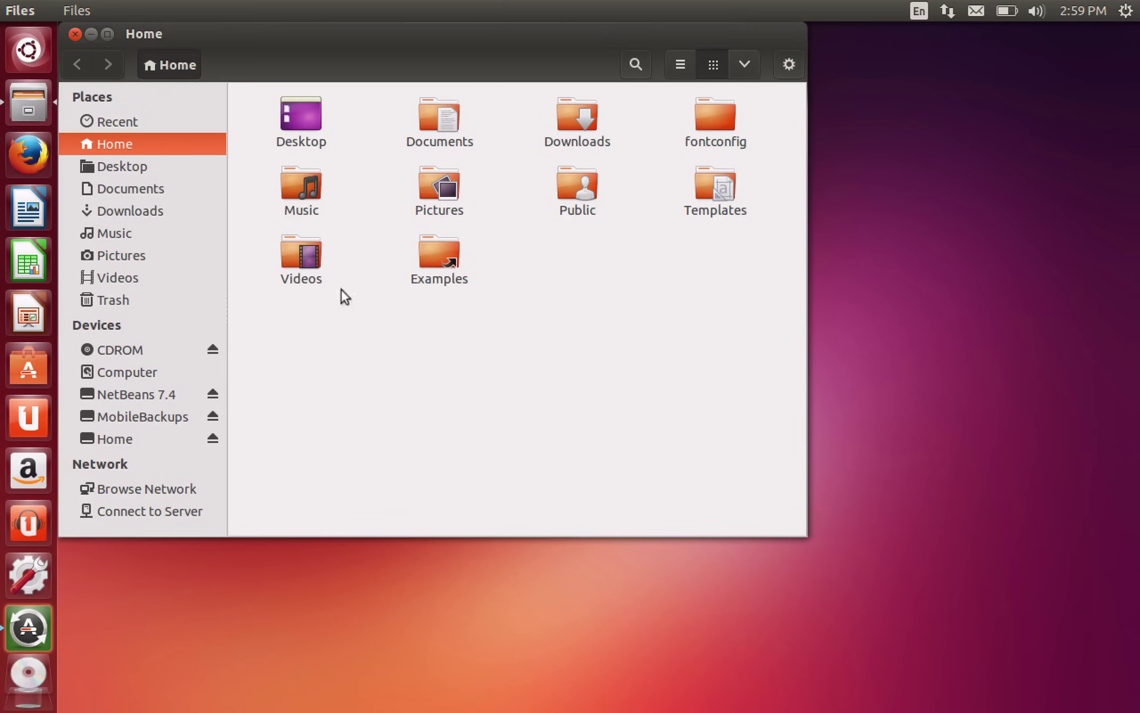
pyautogui.click(138, 201)
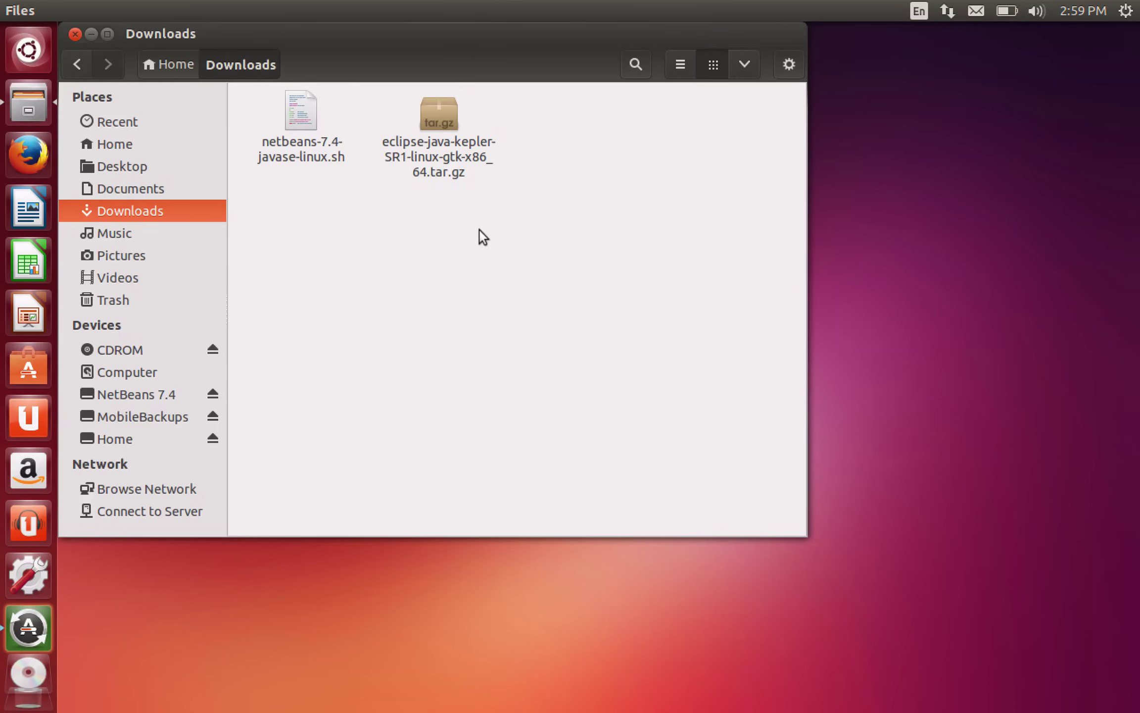
pyautogui.click(442, 125)
pyautogui.rightClick(443, 126)
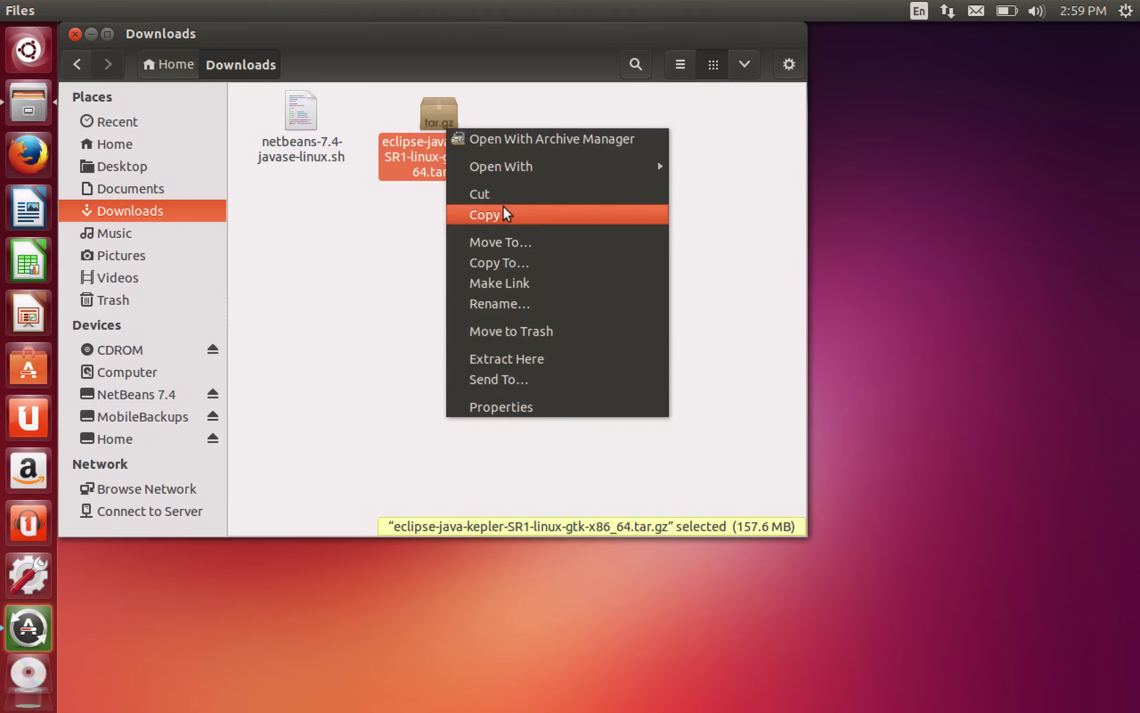
pyautogui.click(501, 192)
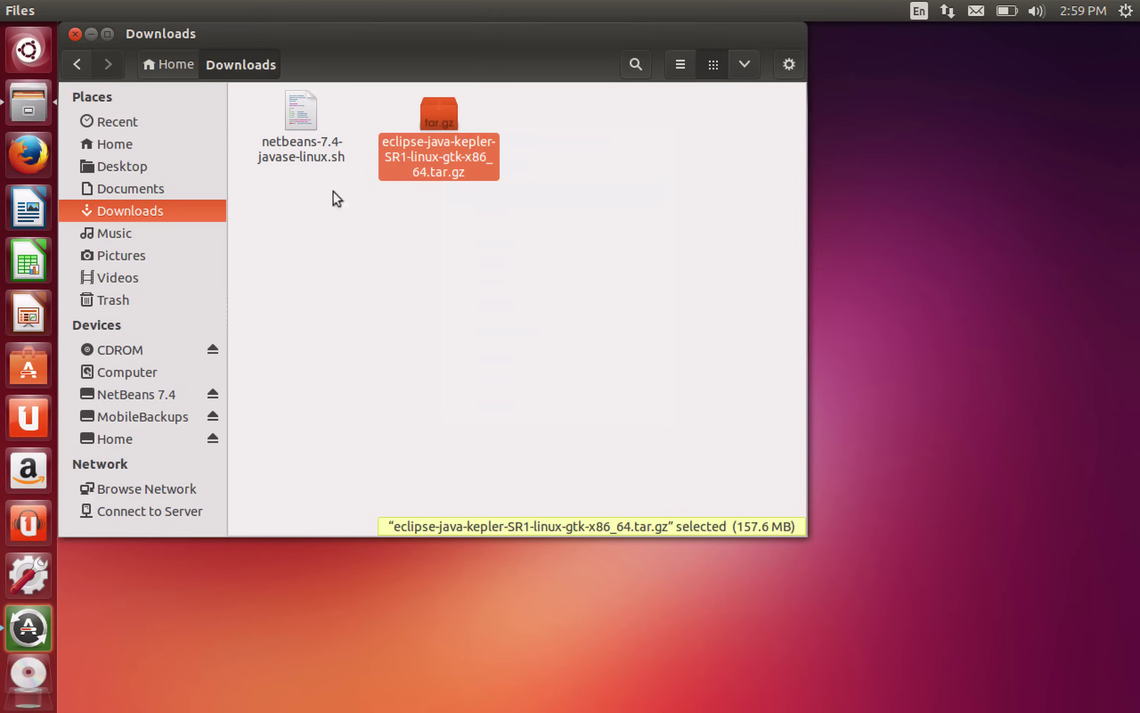
# Create a folder named curso-java-basico in the Documents folder of Home.
pyautogui.click(116, 145)
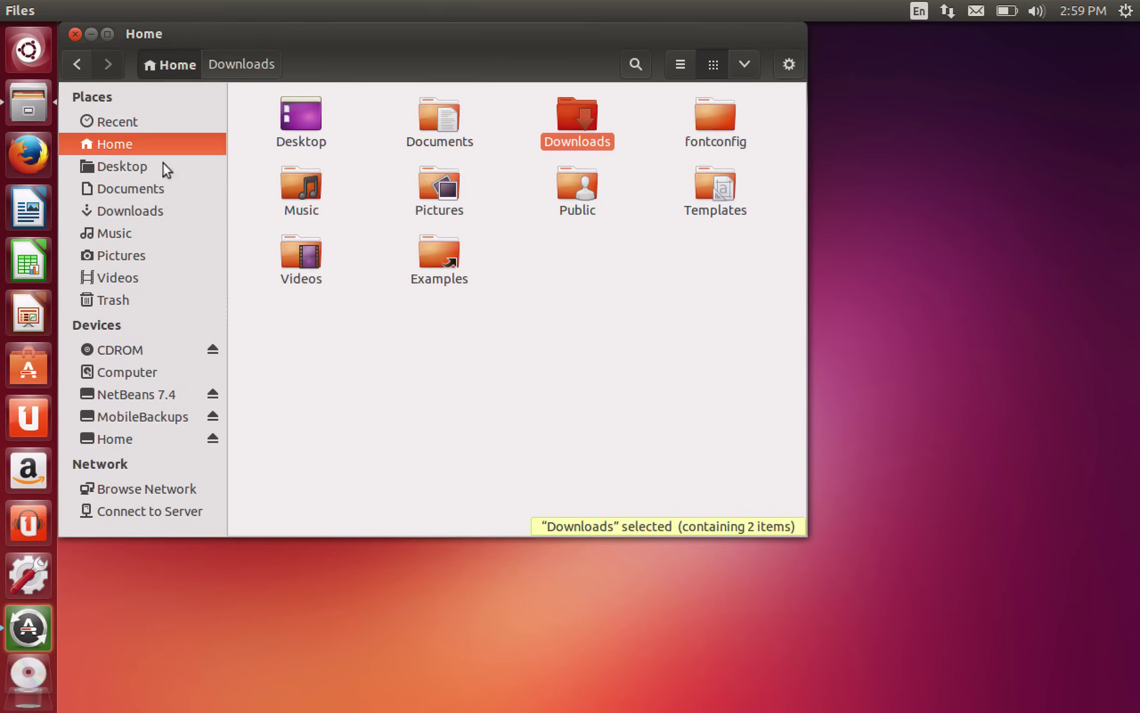
pyautogui.click(589, 296)
pyautogui.doubleClick(452, 123)
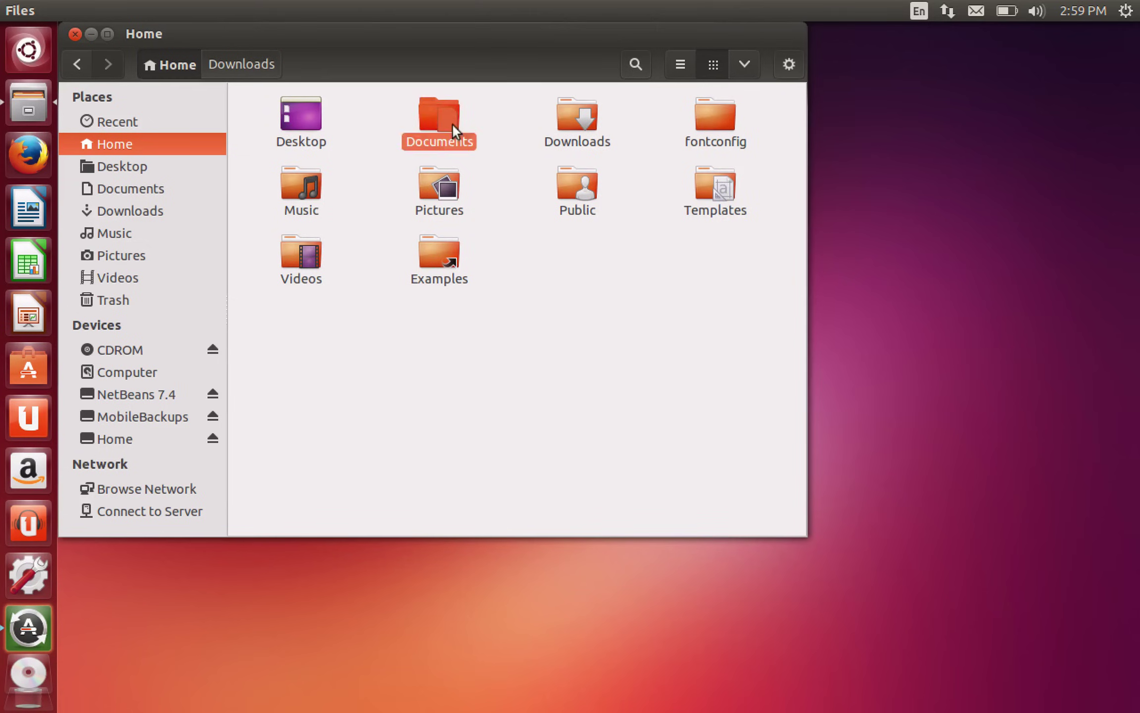
pyautogui.rightClick(317, 146)
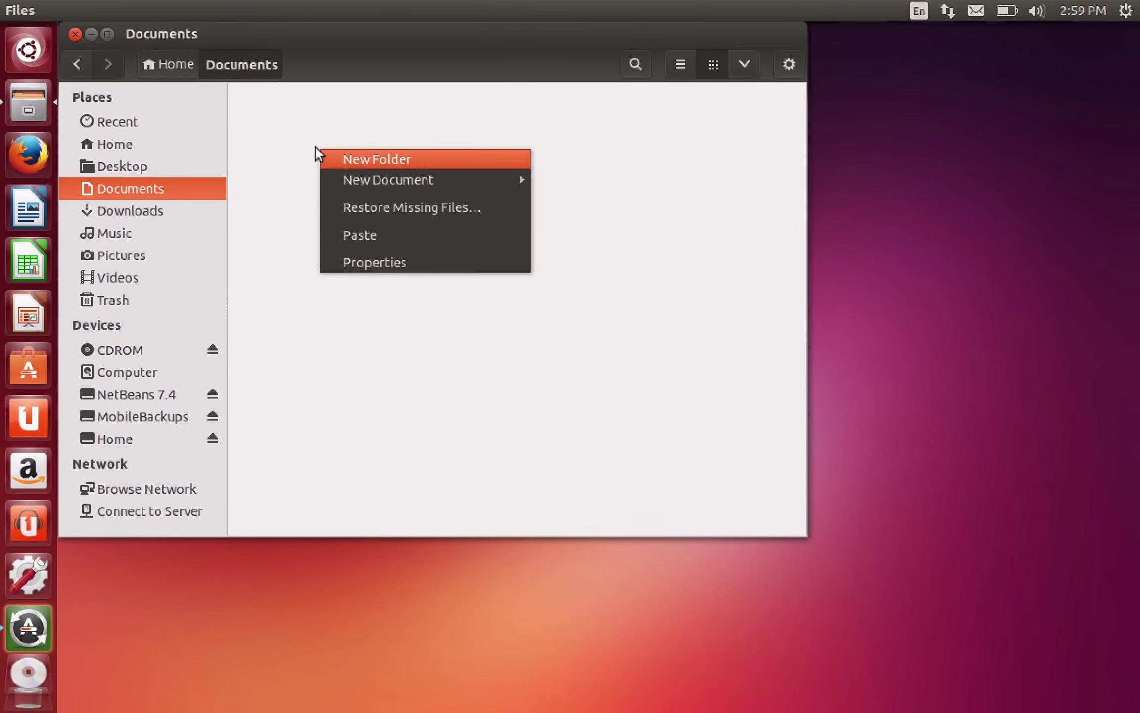
pyautogui.click(364, 158)
pyautogui.write('curso-jav')
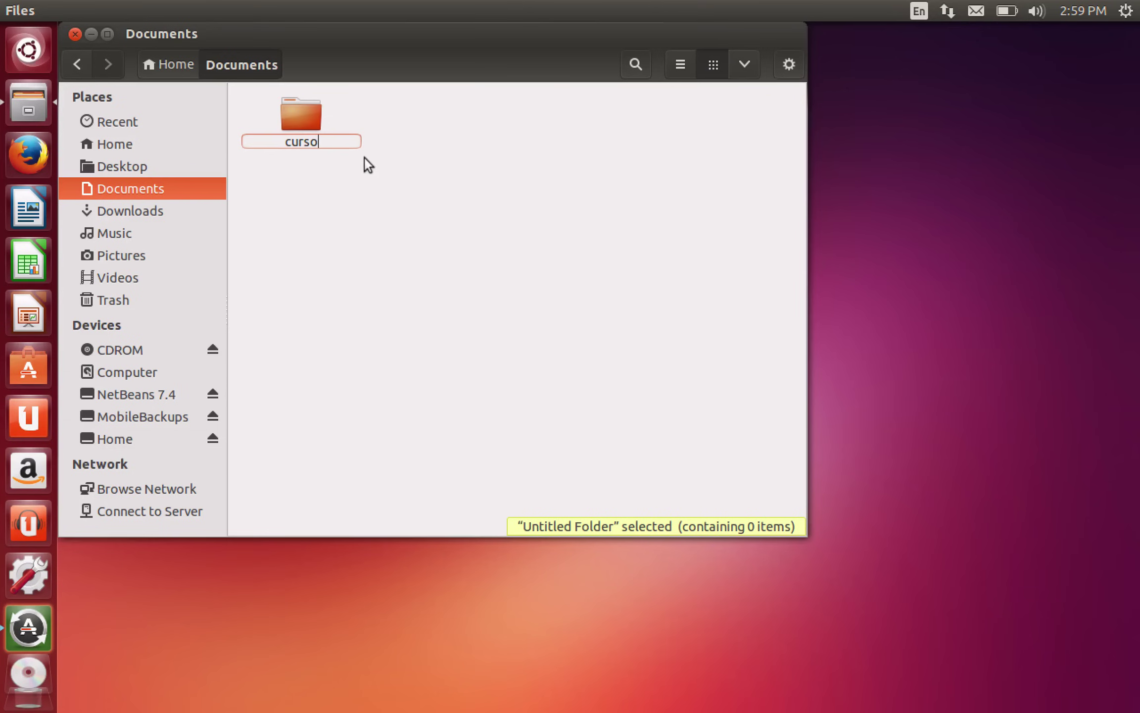
pyautogui.write('asico')
pyautogui.press('Return')
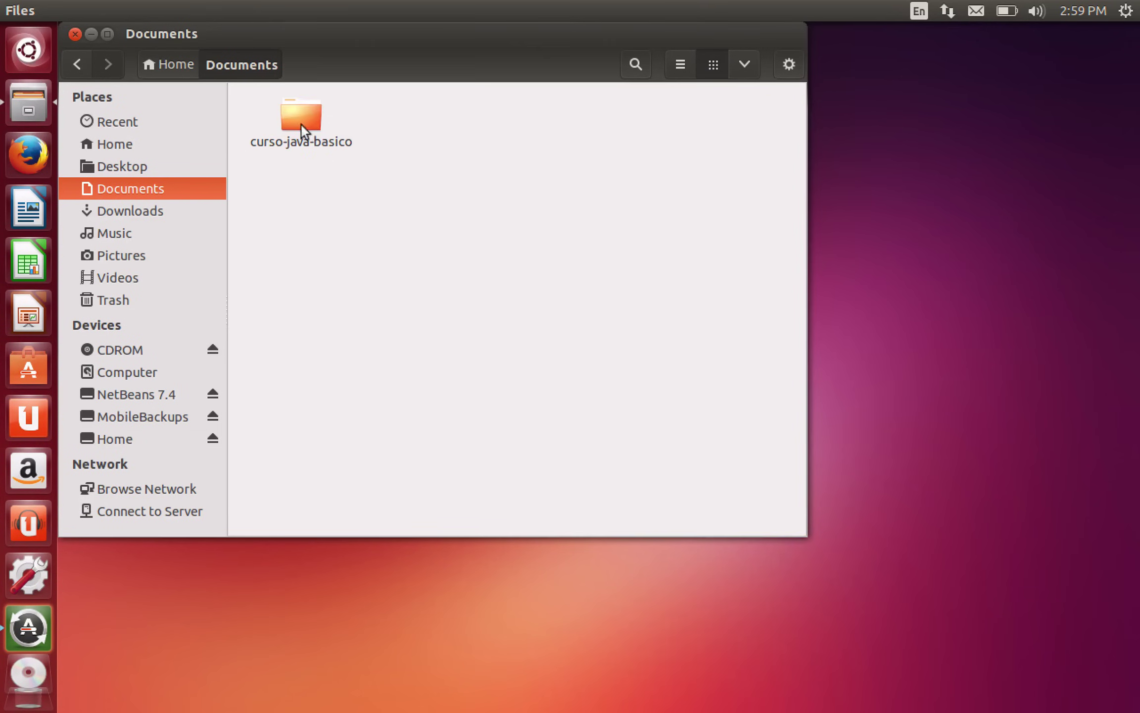
# Create an eclipse subfolder inside curso-java-basico.
pyautogui.doubleClick(301, 124)
pyautogui.rightClick(303, 140)
pyautogui.click(324, 149)
pyautogui.write('e')
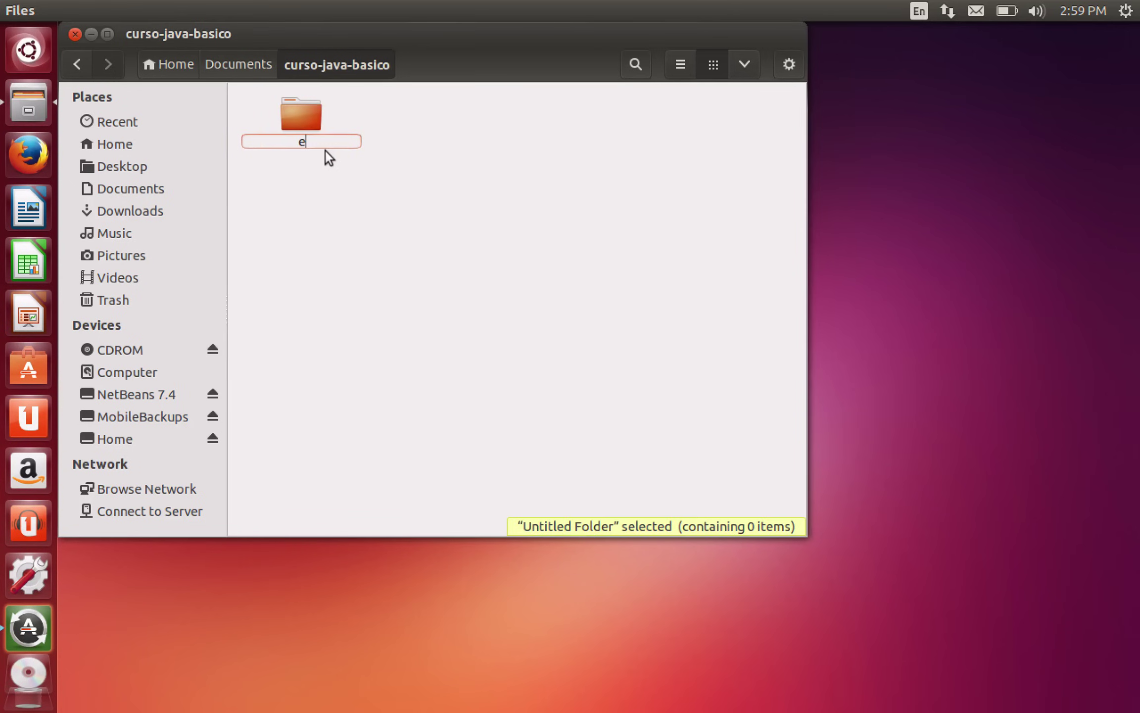
pyautogui.write('clipse')
pyautogui.press('Return')
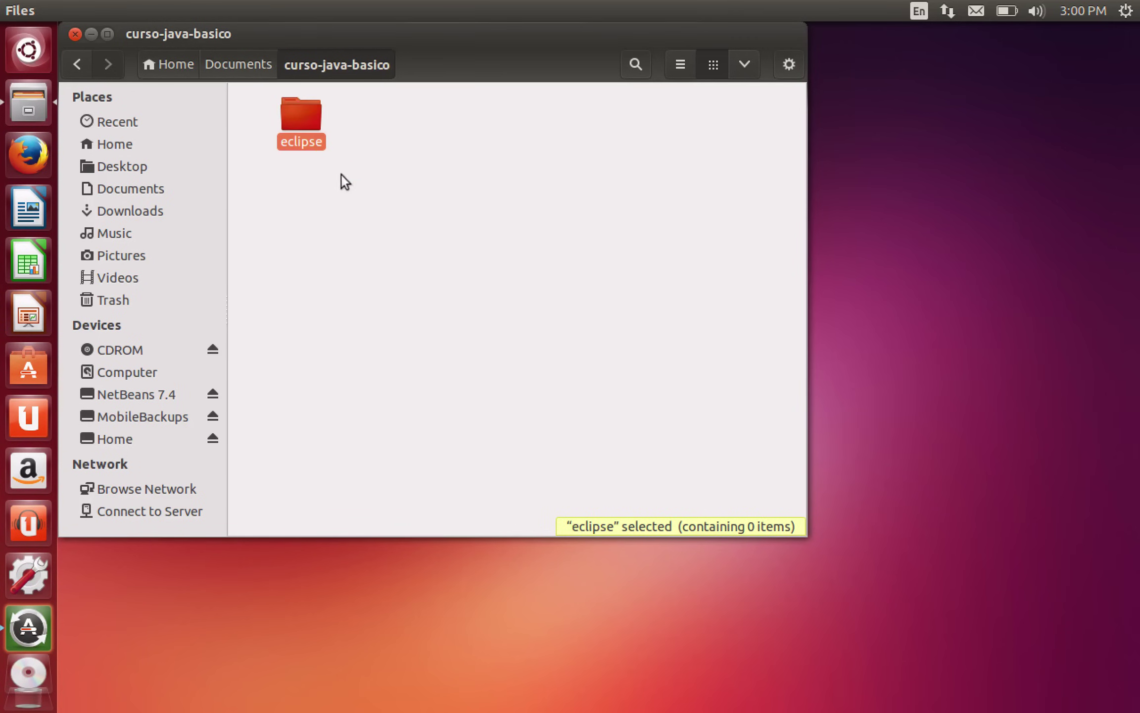
pyautogui.click(309, 169)
# Return to the Documents folder and paste the cut Eclipse archive there.
pyautogui.click(77, 65)
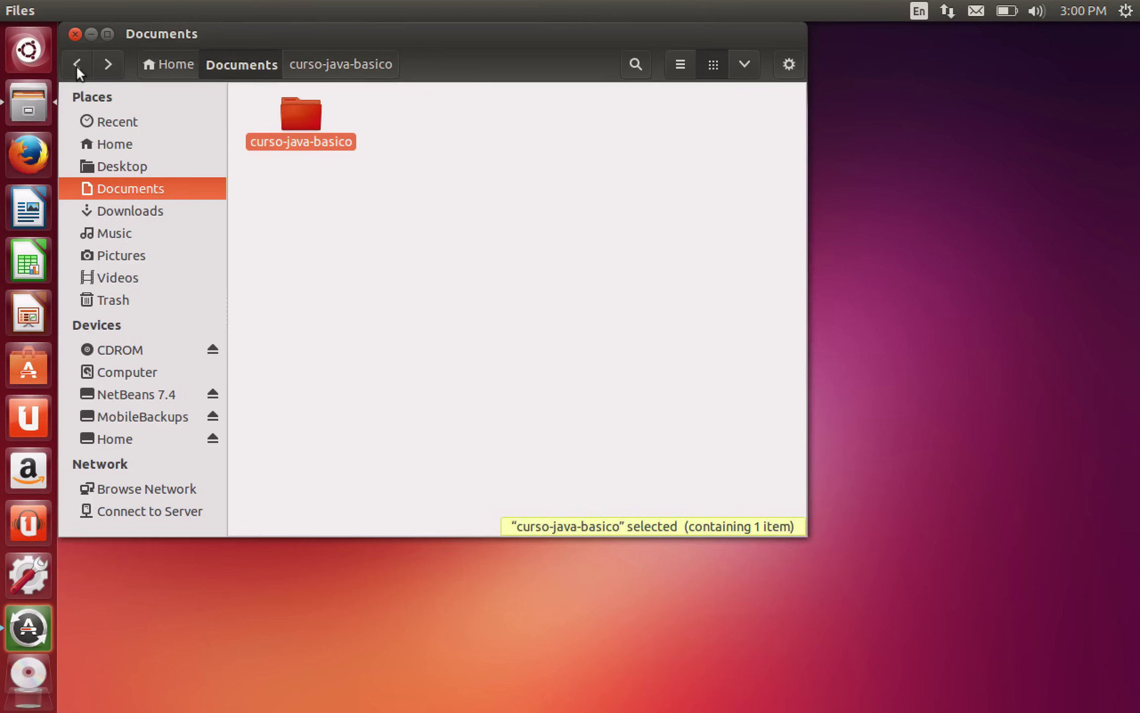
pyautogui.click(76, 65)
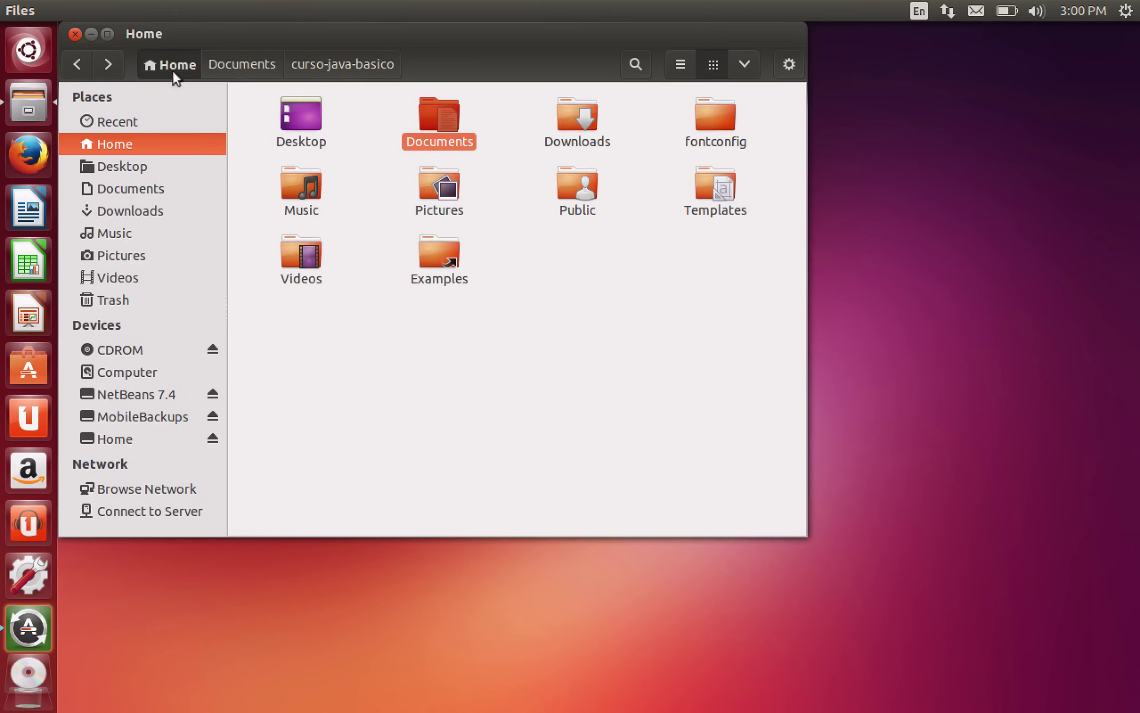
pyautogui.doubleClick(446, 121)
pyautogui.rightClick(439, 185)
pyautogui.click(480, 254)
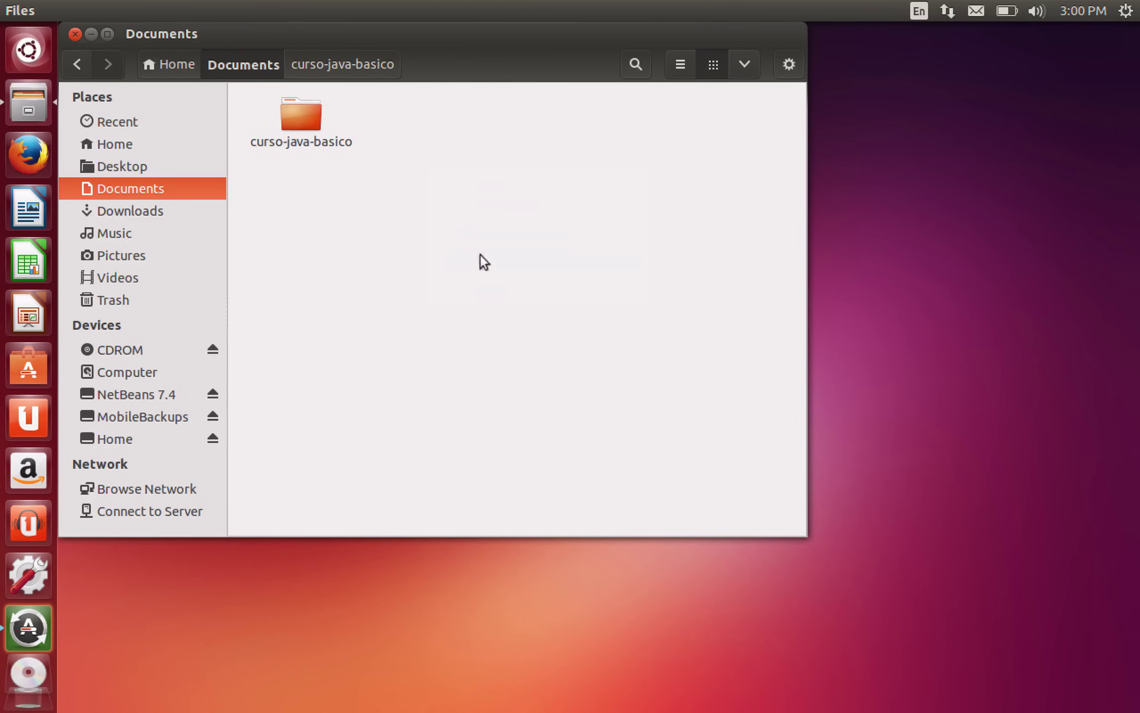
pyautogui.click(458, 267)
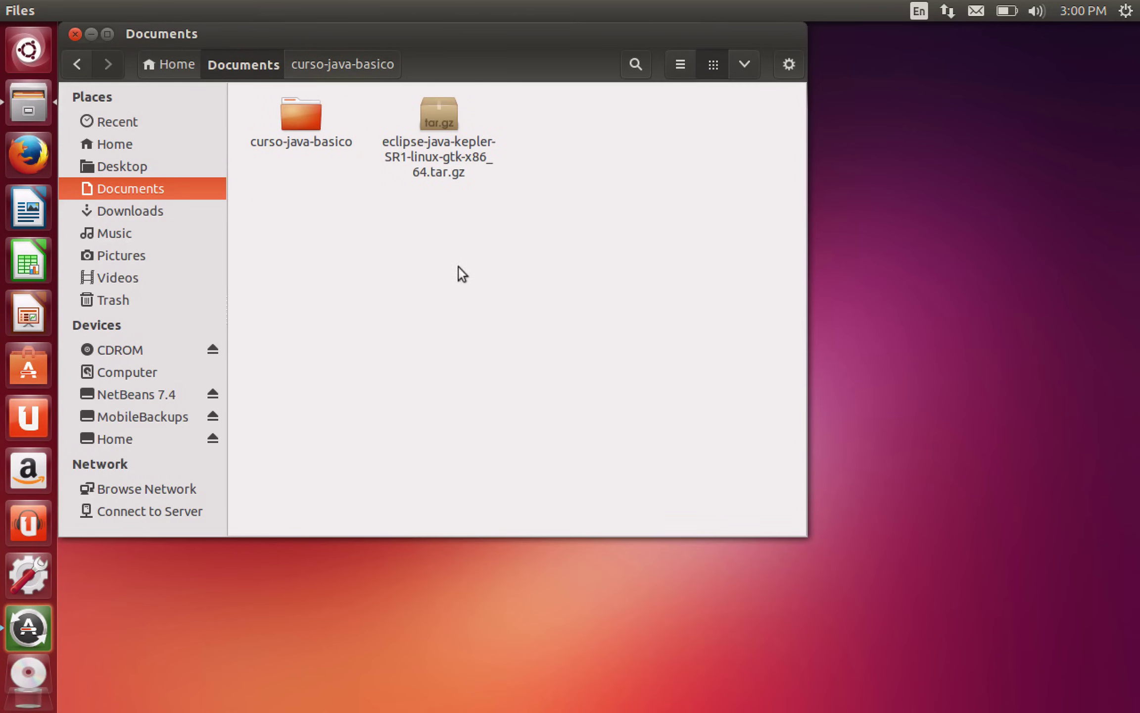
# Search for and open Terminal, and move its window so the Documents folder's contents stay visible above it.
pyautogui.click(28, 49)
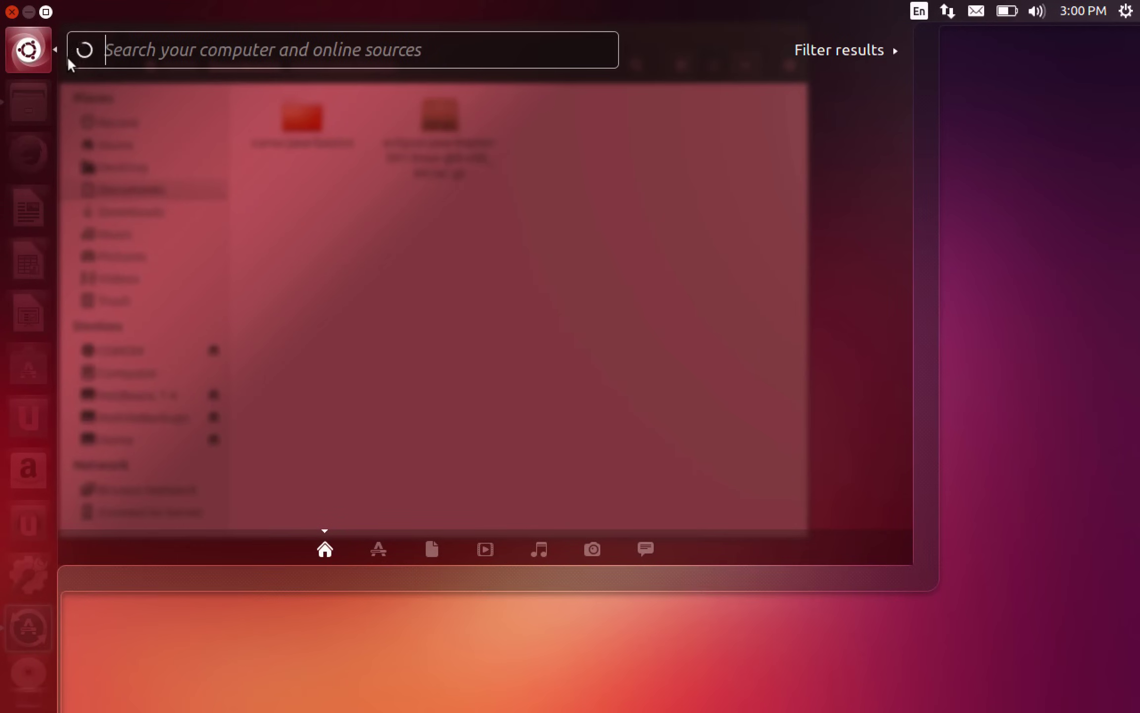
pyautogui.write('ter')
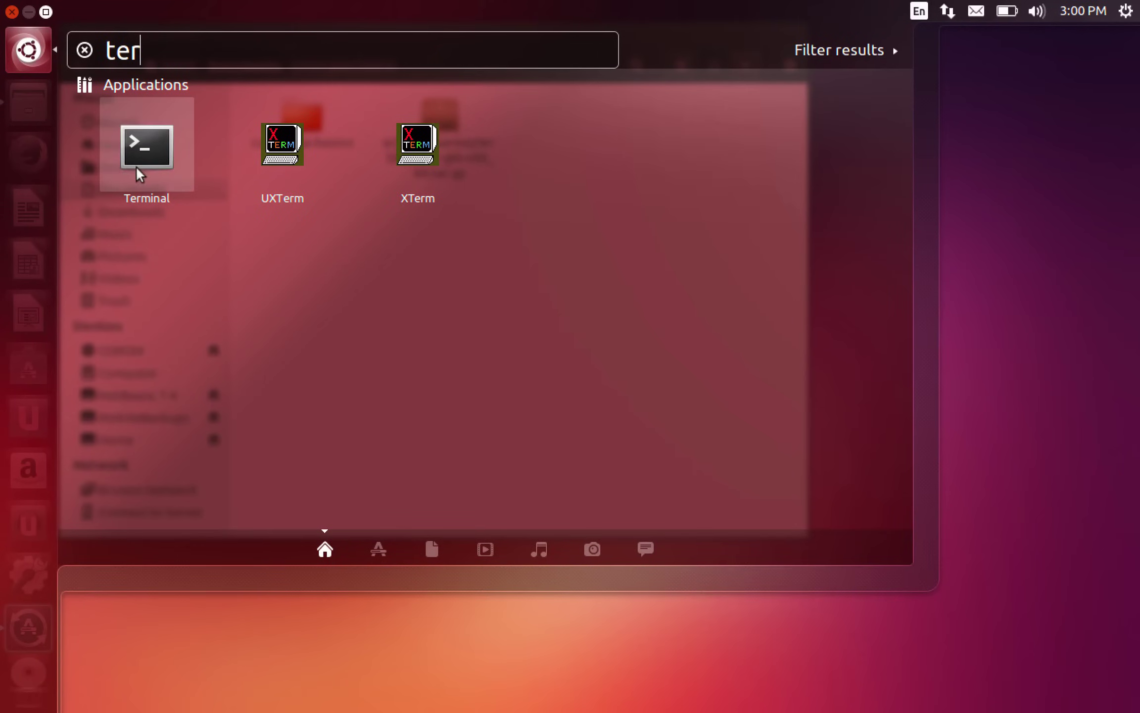
pyautogui.click(137, 169)
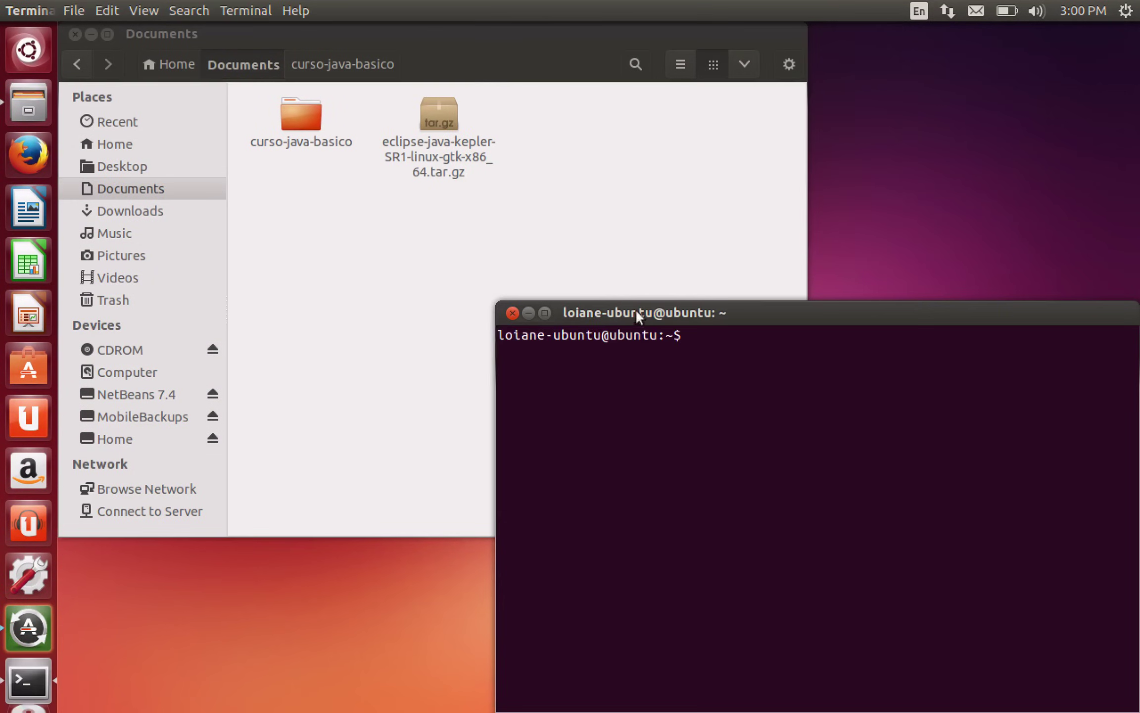
pyautogui.moveTo(637, 315); pyautogui.dragTo(538, 274)
pyautogui.click(502, 253)
pyautogui.click(840, 268)
pyautogui.moveTo(839, 267); pyautogui.dragTo(677, 218)
# Change the terminal's working directory to the Documents folder of Home with cd.
pyautogui.write('c')
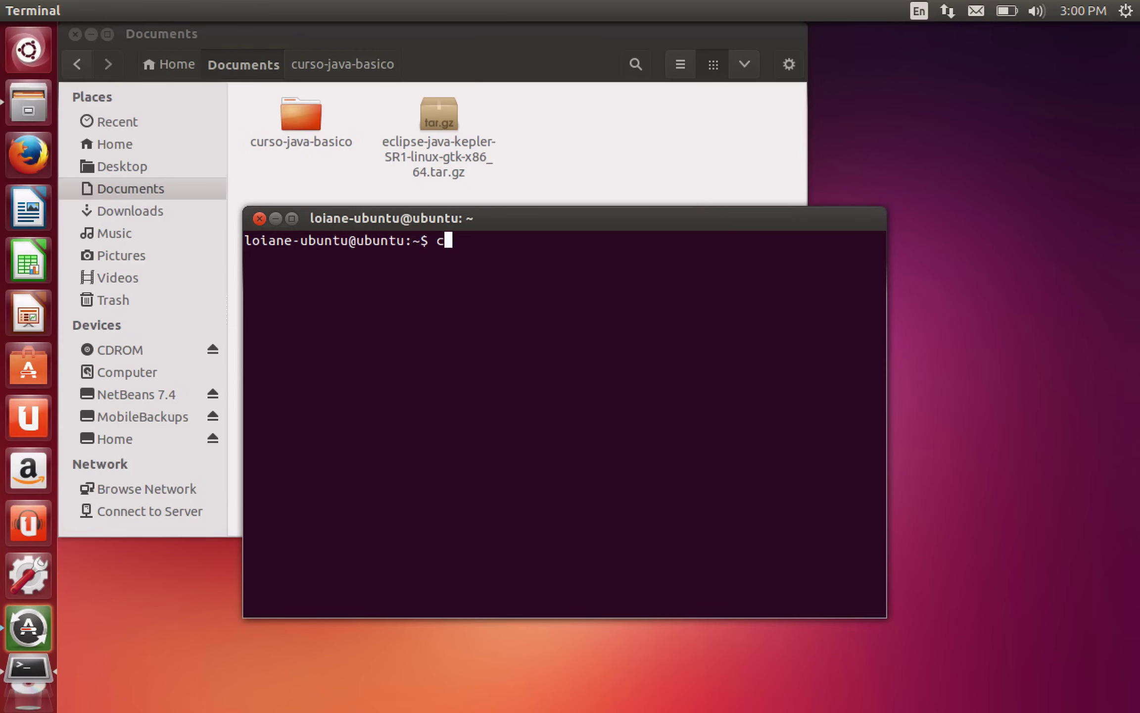
pyautogui.write('d')
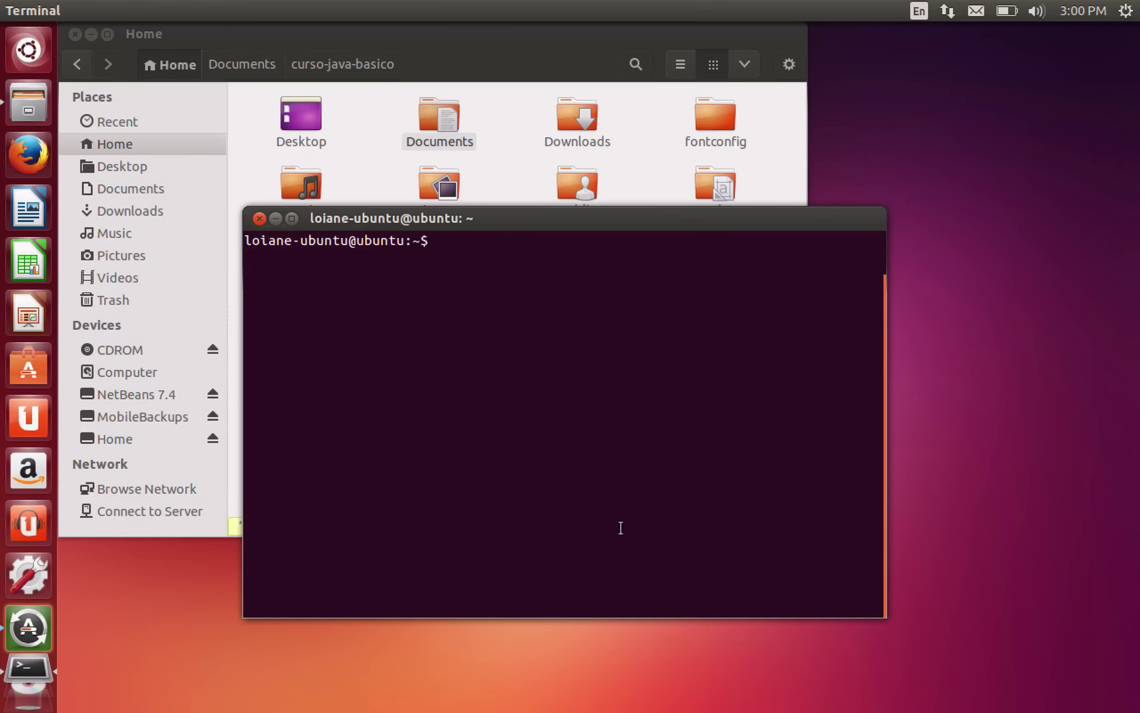
pyautogui.write('cd')
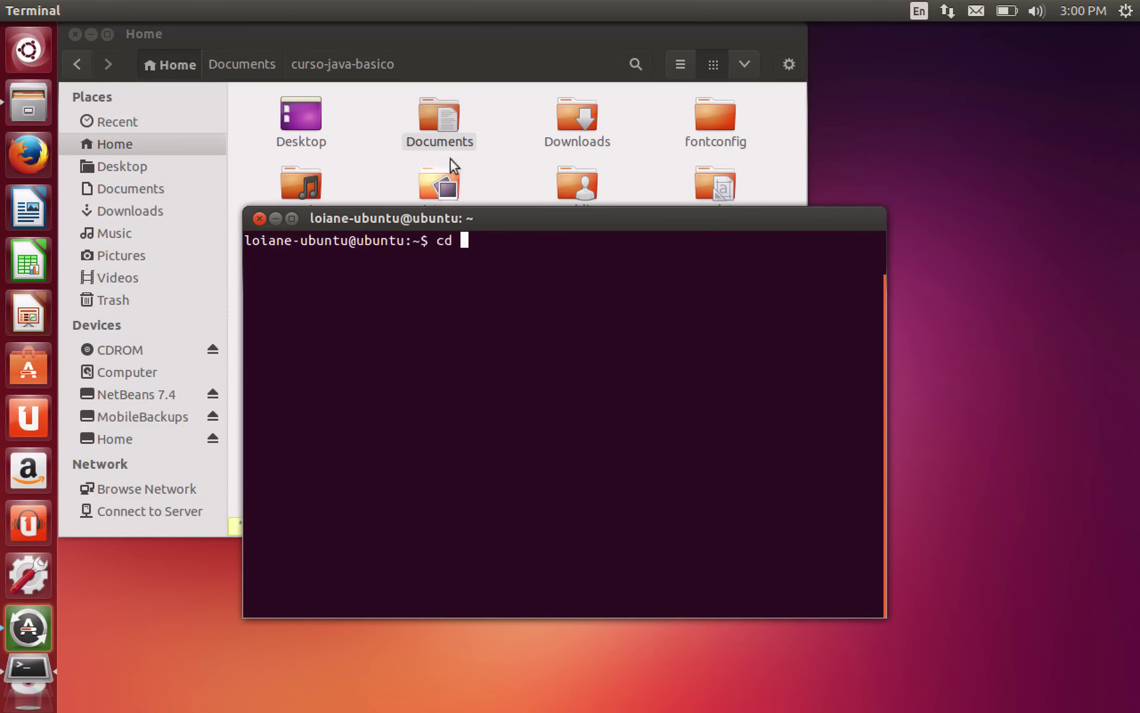
pyautogui.moveTo(450, 158); pyautogui.dragTo(863, 343)
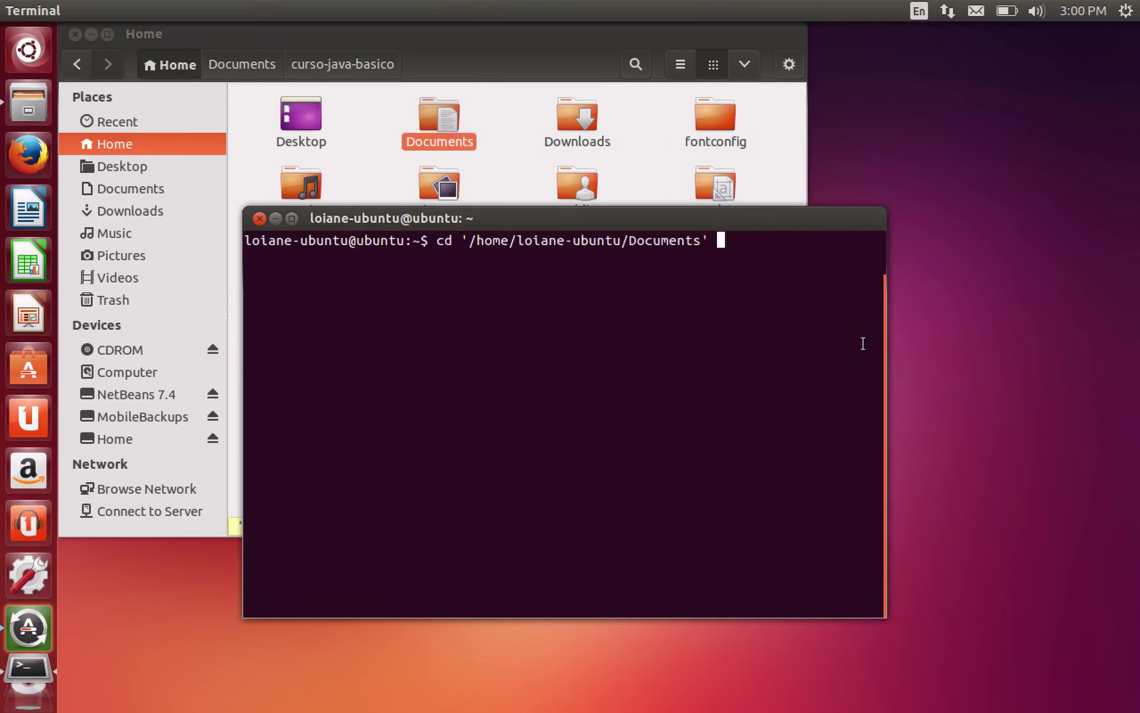
pyautogui.press('Return')
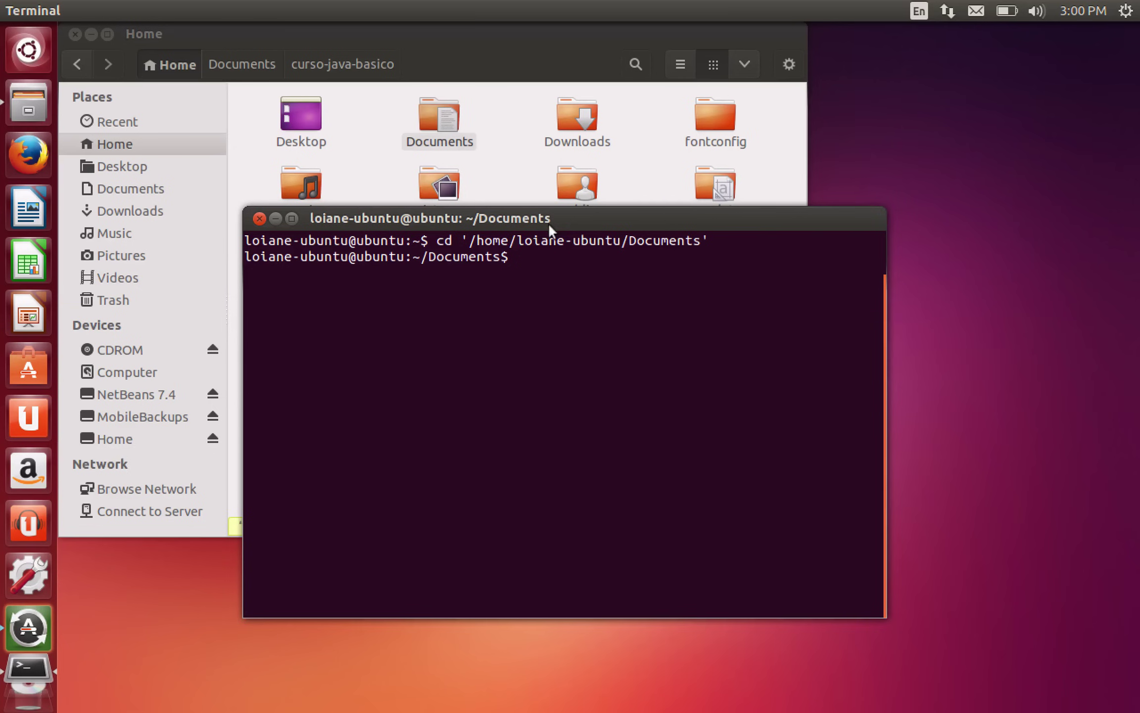
# Open the Documents folder above the terminal and make the Eclipse tar.gz archive executable with chmod +x.
pyautogui.moveTo(548, 223); pyautogui.dragTo(585, 285)
pyautogui.doubleClick(444, 121)
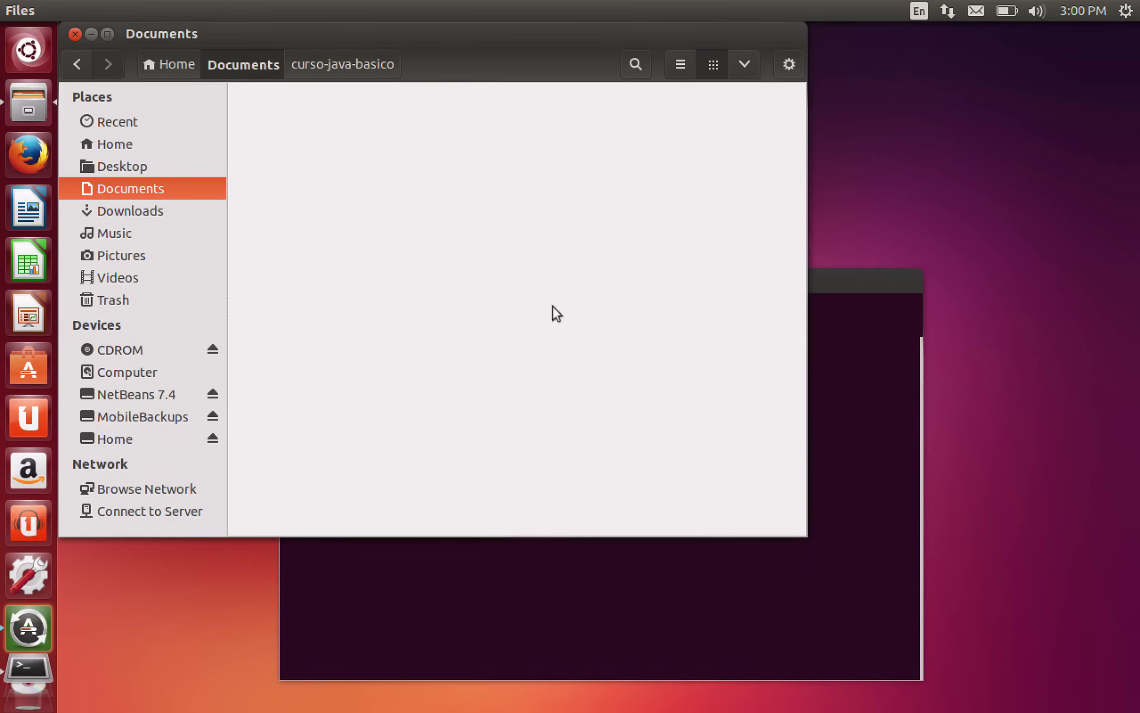
pyautogui.click(831, 392)
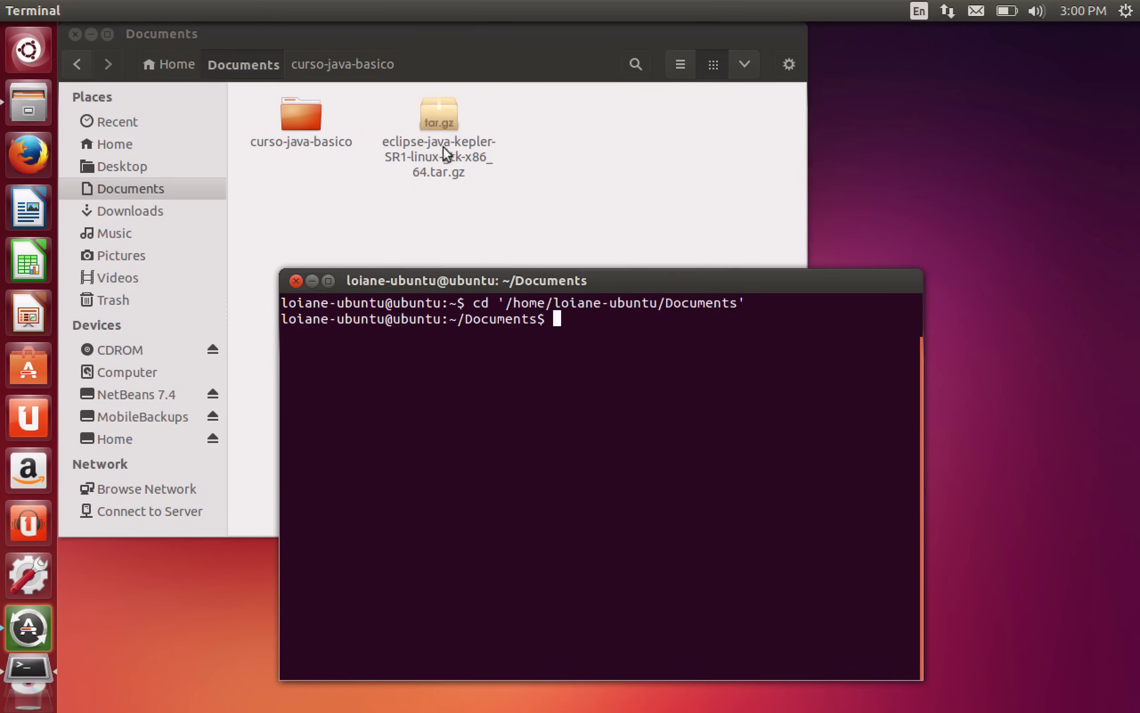
pyautogui.click(438, 110)
pyautogui.rightClick(438, 109)
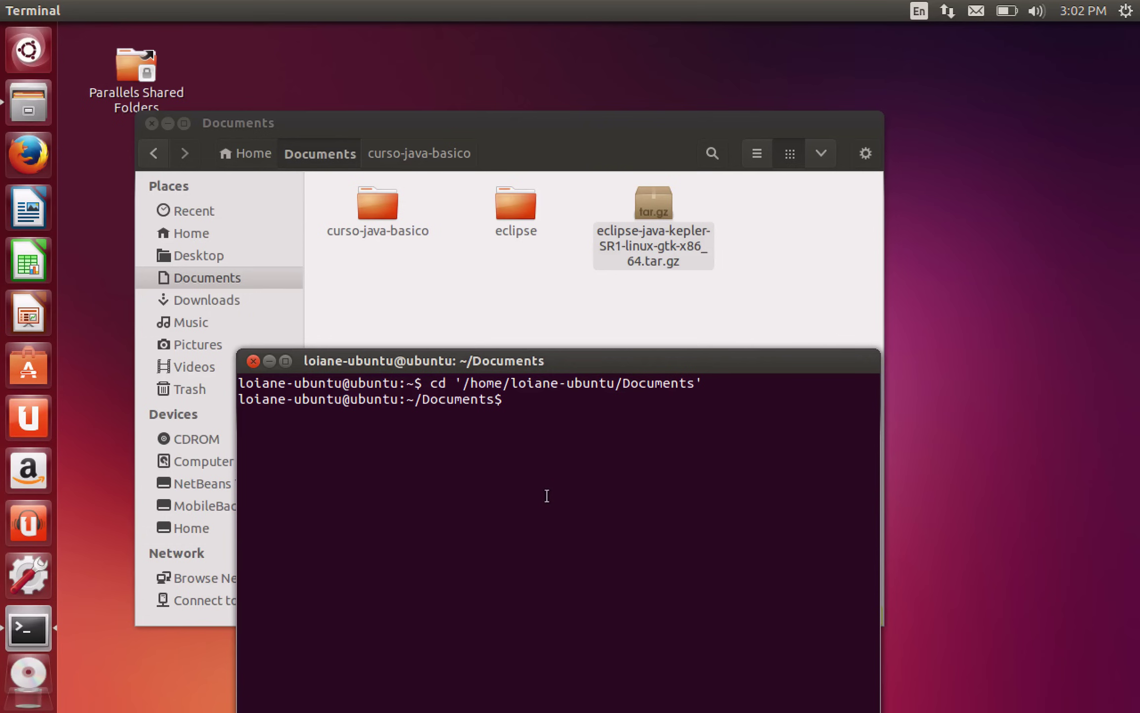
pyautogui.write('chmod +x')
pyautogui.moveTo(652, 213); pyautogui.dragTo(693, 654)
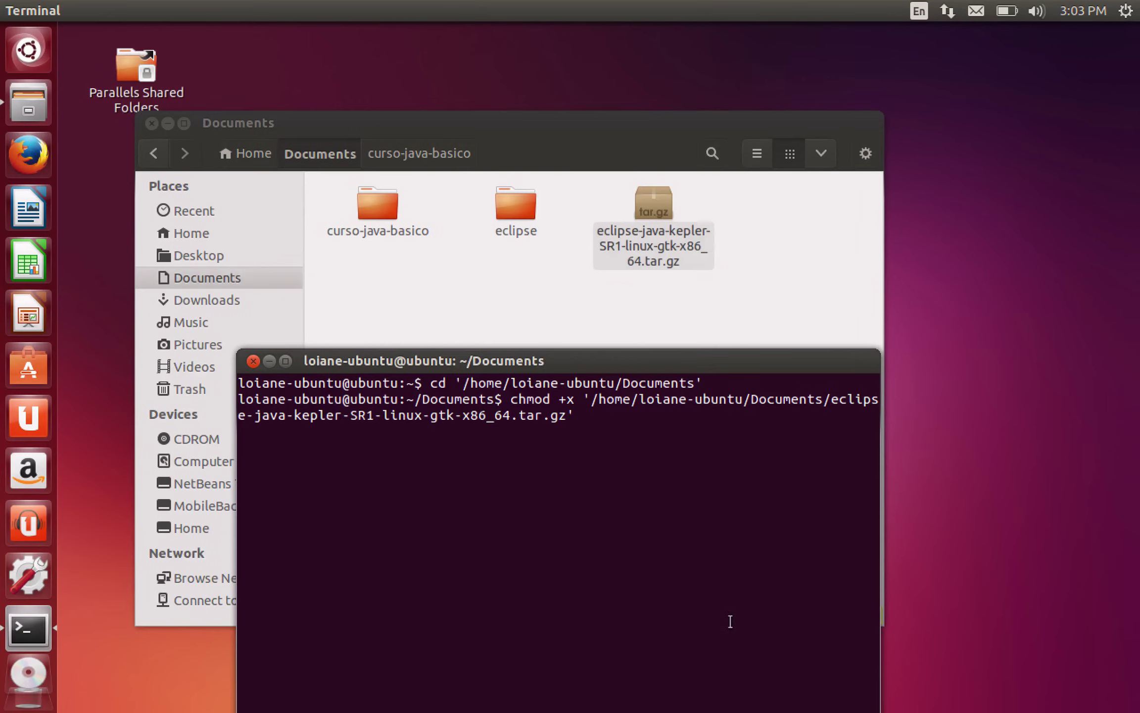
pyautogui.press('Return')
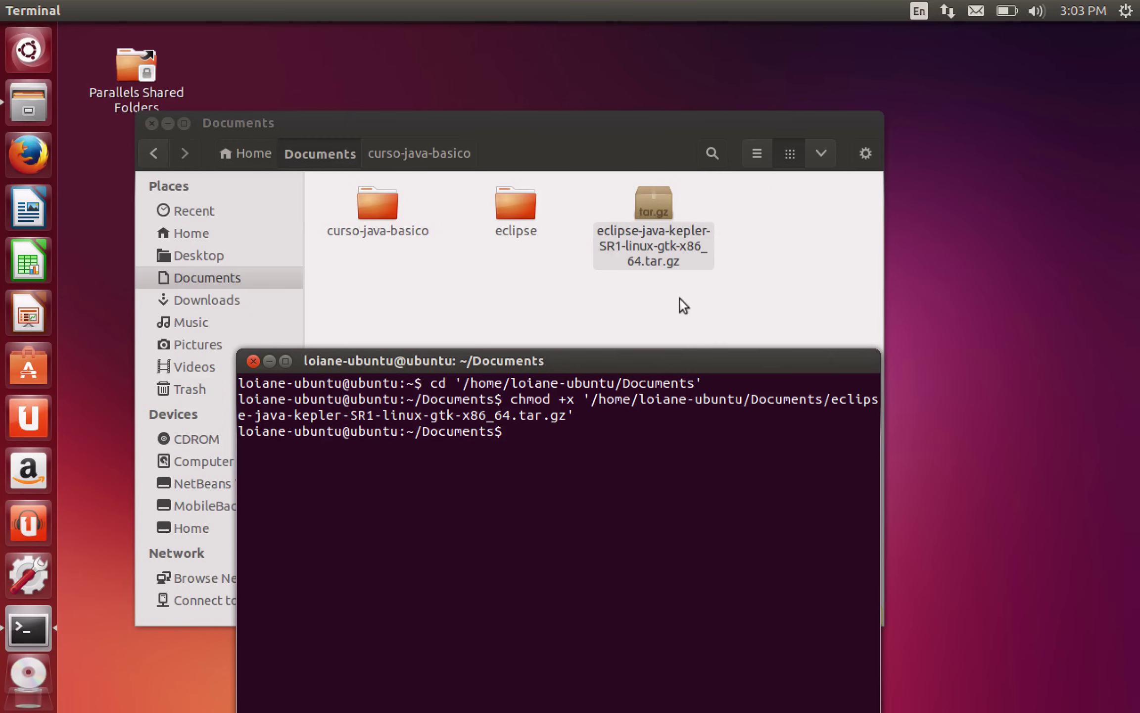
# Extract the Eclipse archive into Documents with tar -vzxf and close the terminal.
pyautogui.write('tar -v')
pyautogui.press('BackSpace')
pyautogui.write('vzxf')
pyautogui.moveTo(655, 201); pyautogui.dragTo(529, 643)
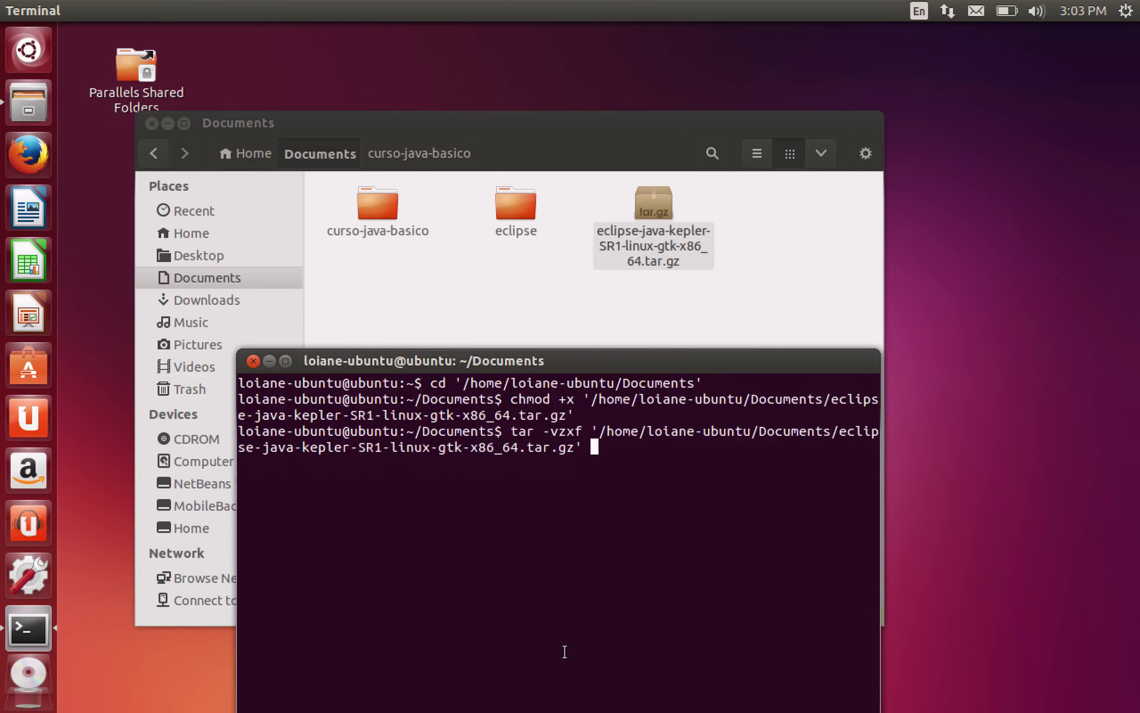
pyautogui.press('Return')
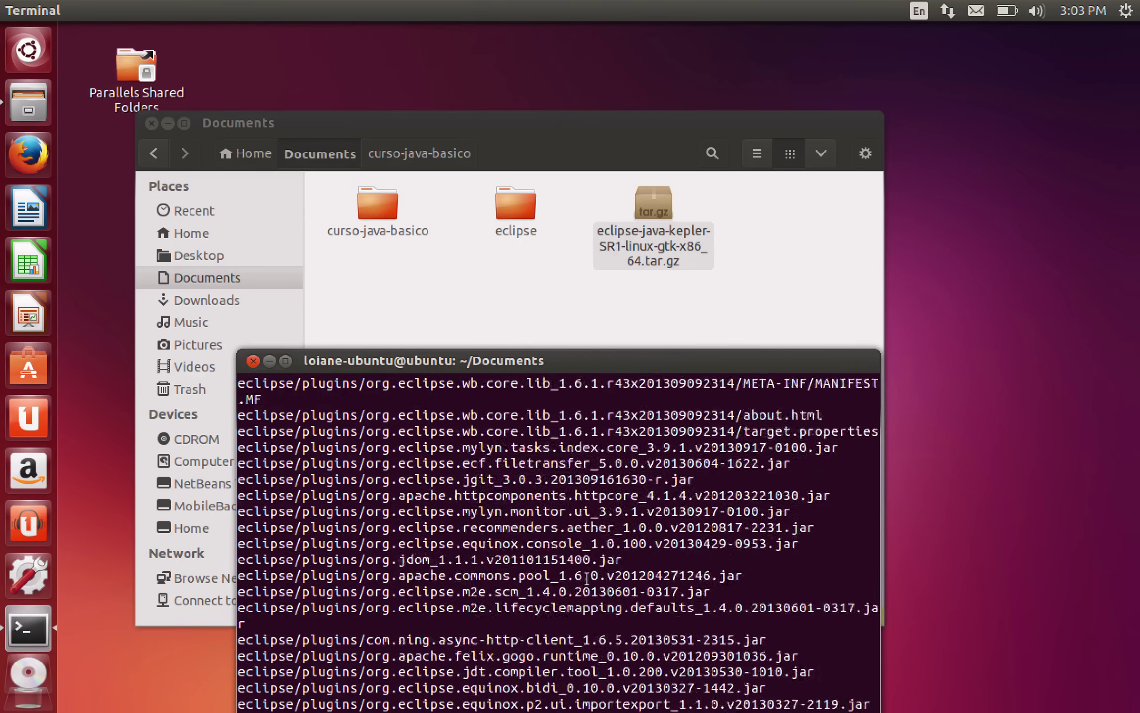
pyautogui.moveTo(508, 352); pyautogui.dragTo(529, 257)
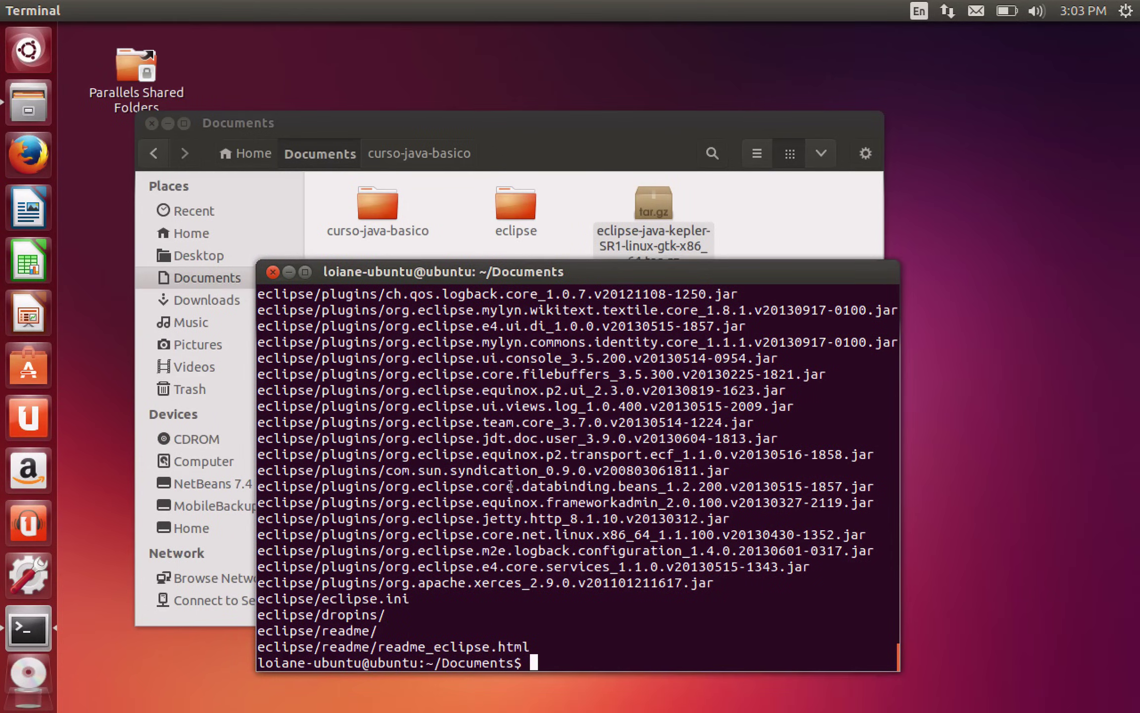
pyautogui.click(266, 268)
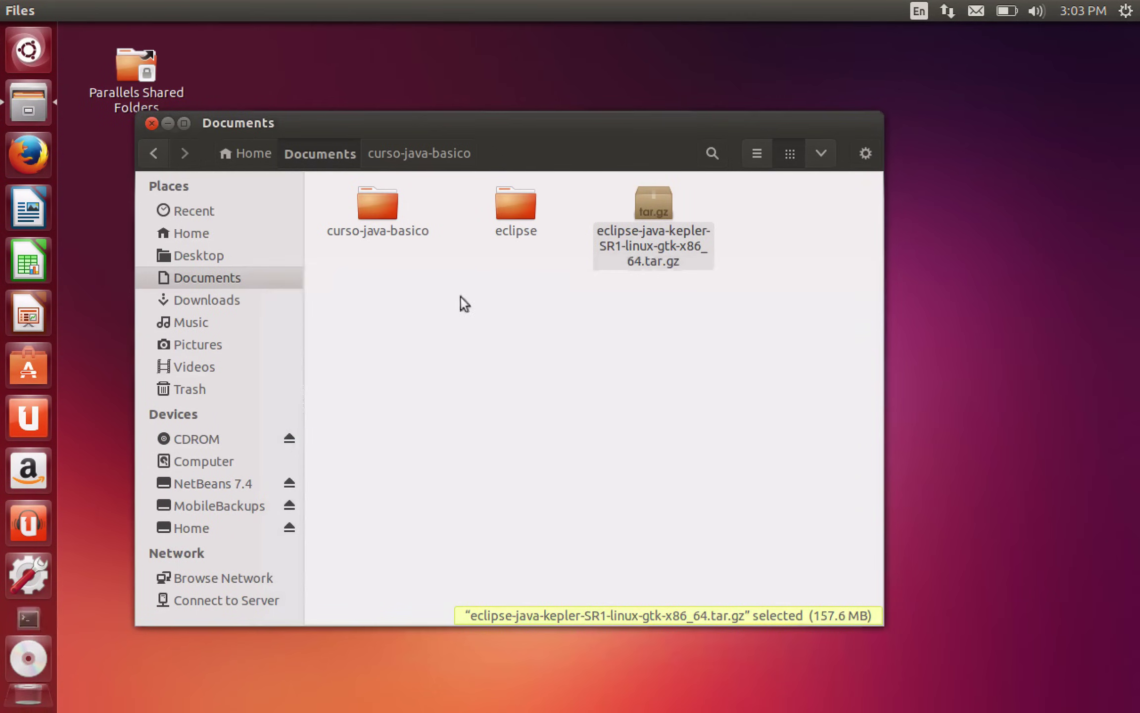
# Open the extracted eclipse folder in Documents and launch the eclipse executable.
pyautogui.doubleClick(510, 205)
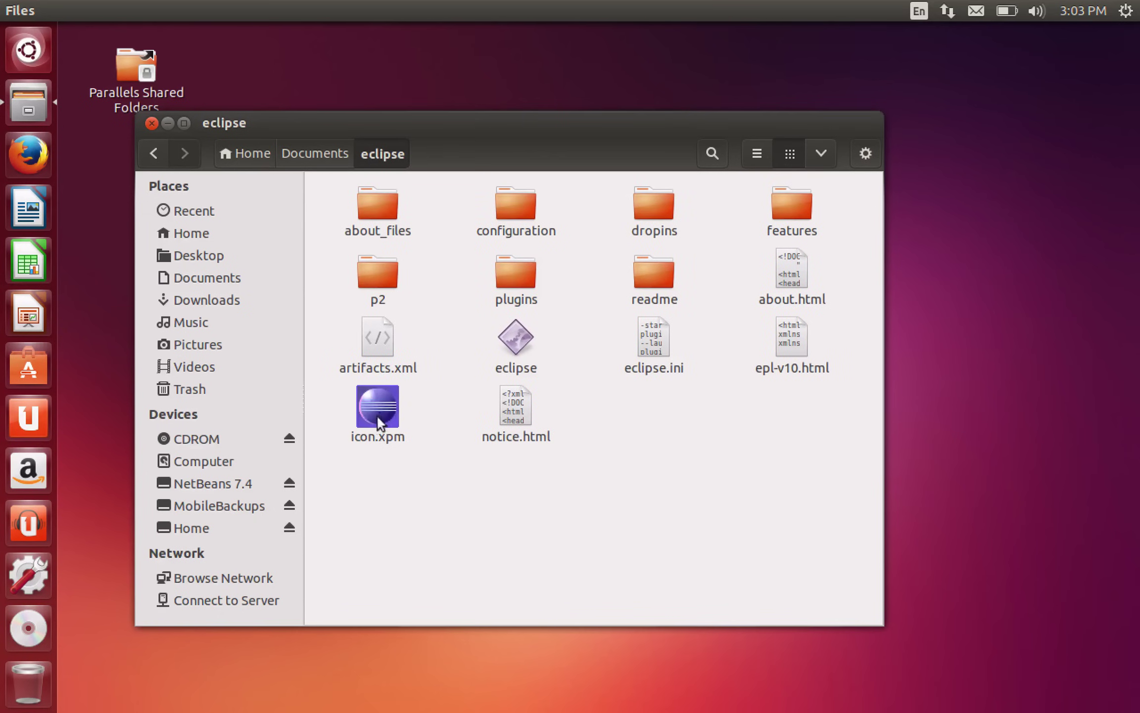
pyautogui.click(514, 335)
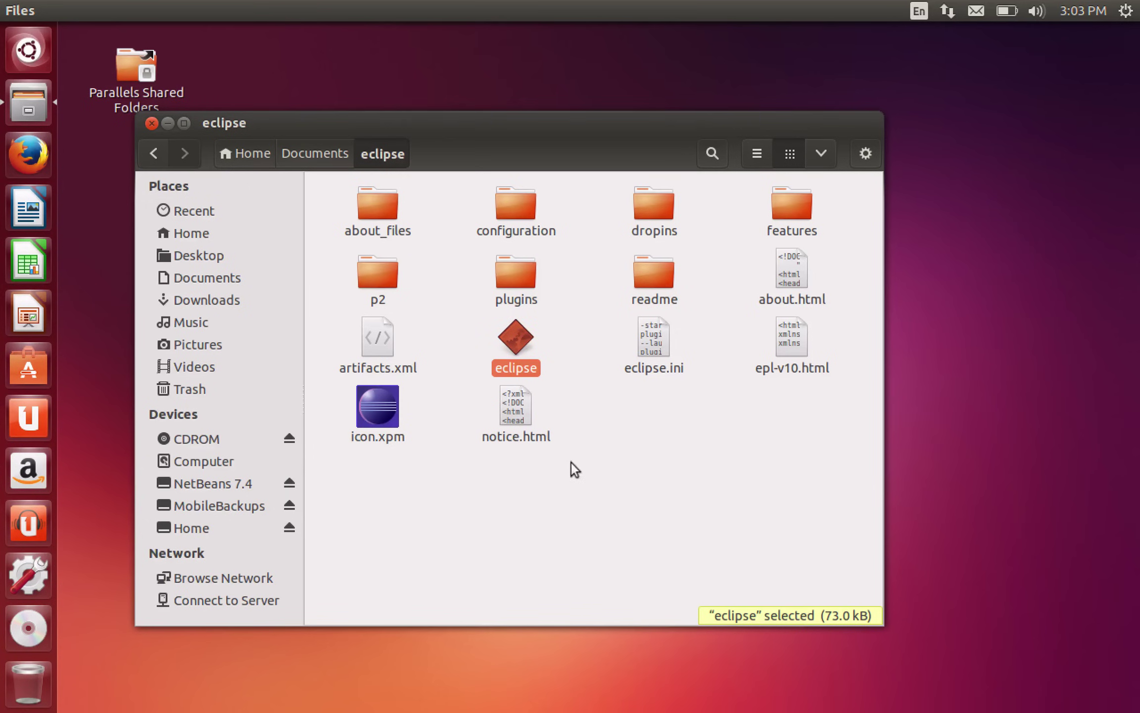
pyautogui.doubleClick(513, 331)
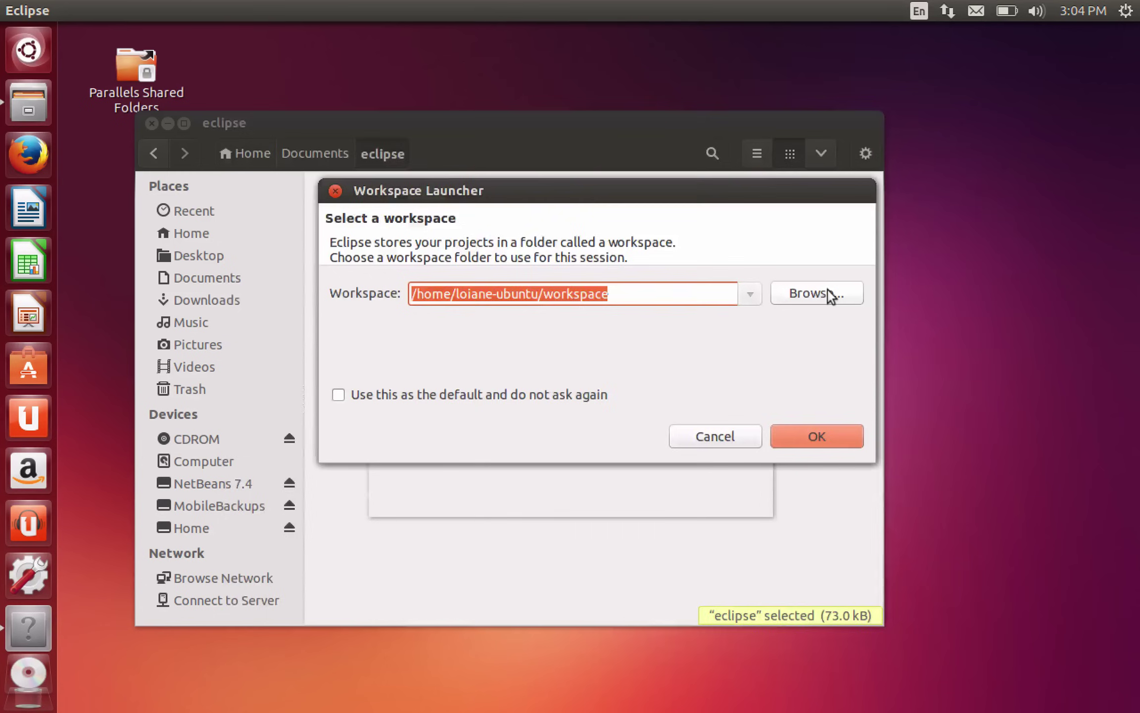
# Choose Documents/curso-java-basico/eclipse as the default Eclipse workspace without being asked again, and start the IDE.
pyautogui.click(828, 294)
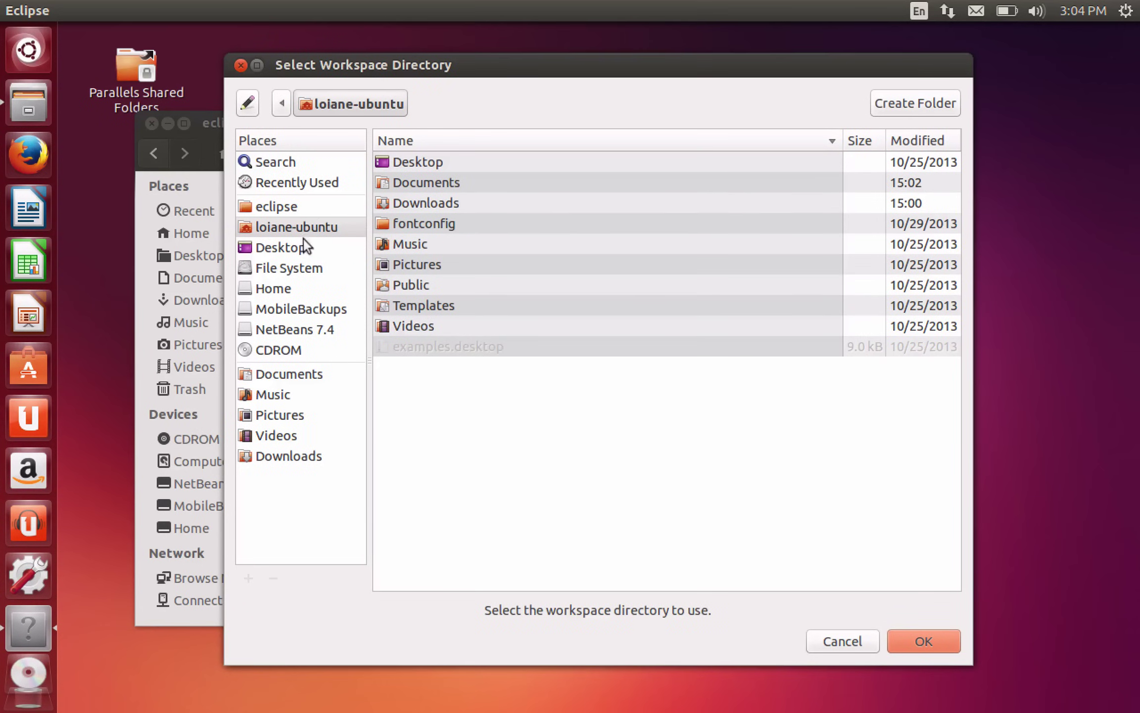
pyautogui.click(278, 374)
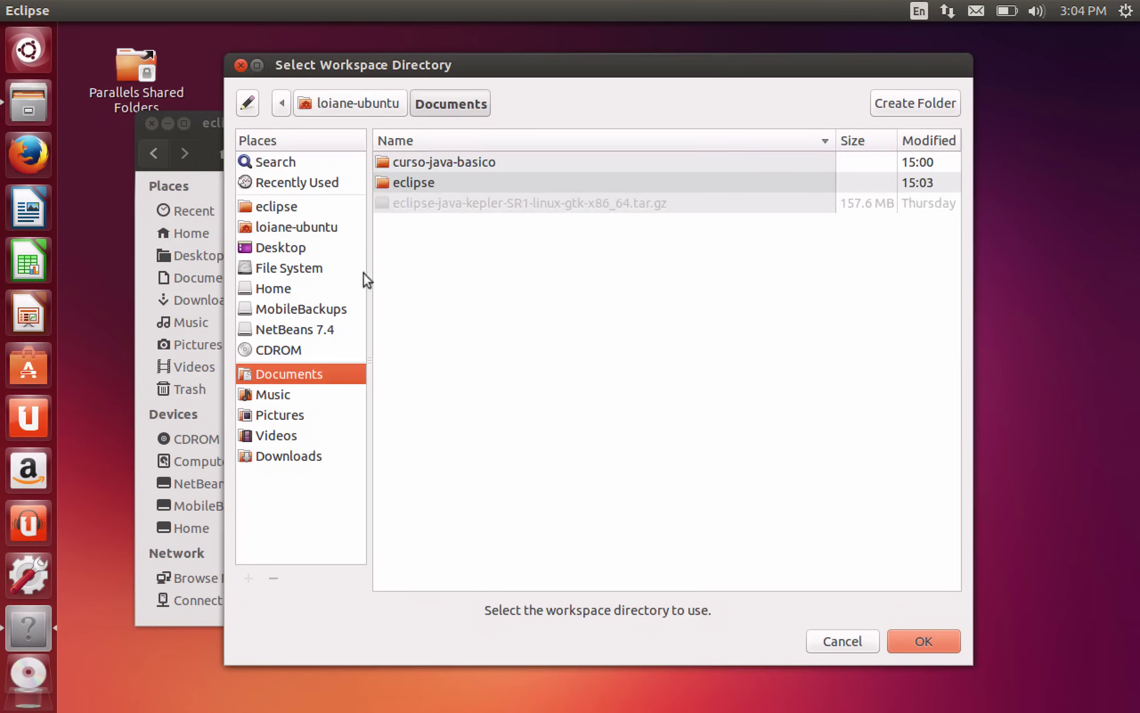
pyautogui.doubleClick(427, 164)
pyautogui.doubleClick(409, 166)
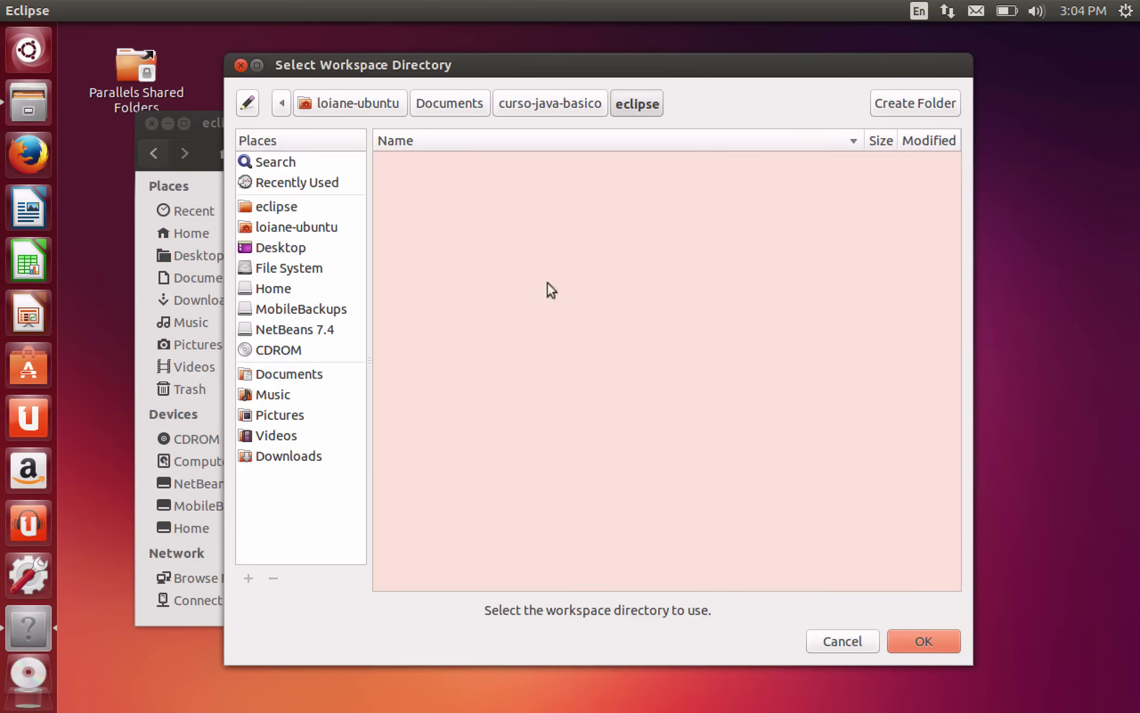
pyautogui.click(910, 642)
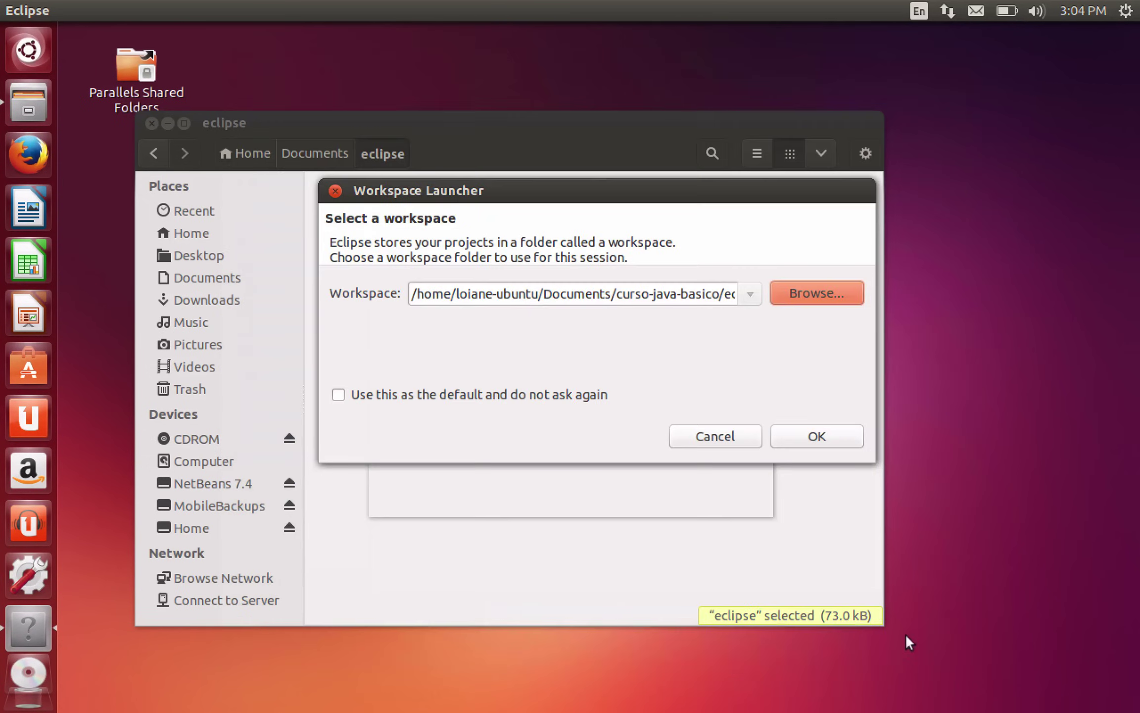
pyautogui.click(543, 398)
pyautogui.click(796, 436)
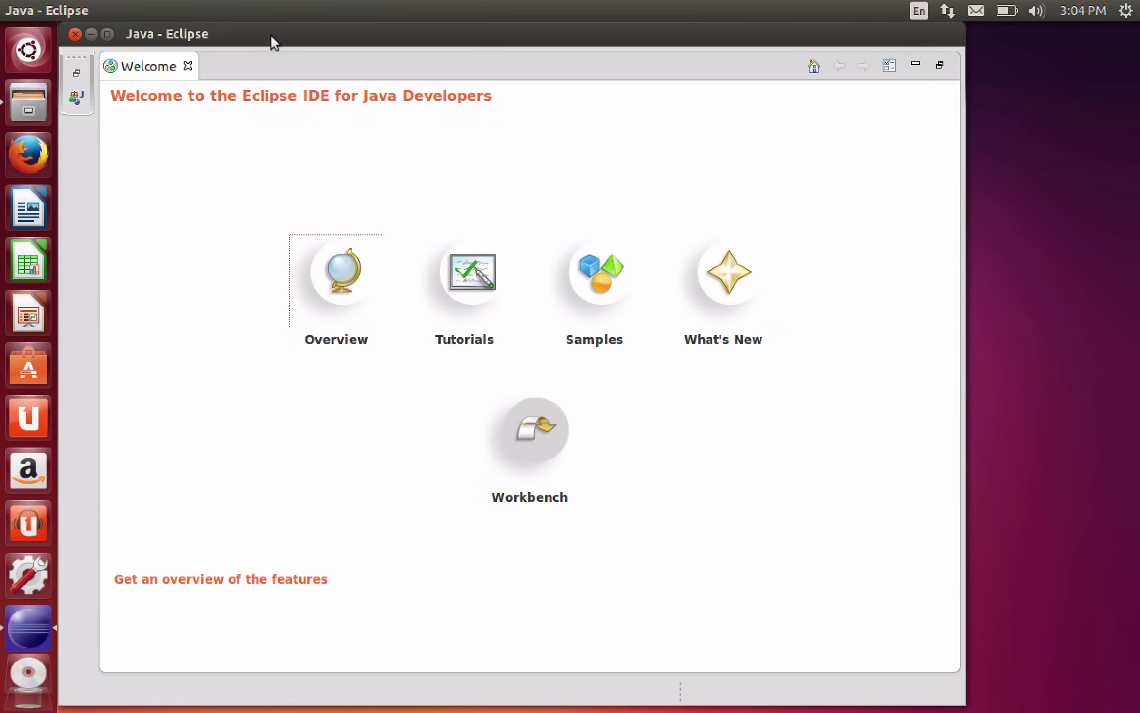
# Minimize Eclipse and show the Downloads folder containing the NetBeans installer script in Files.
pyautogui.click(89, 33)
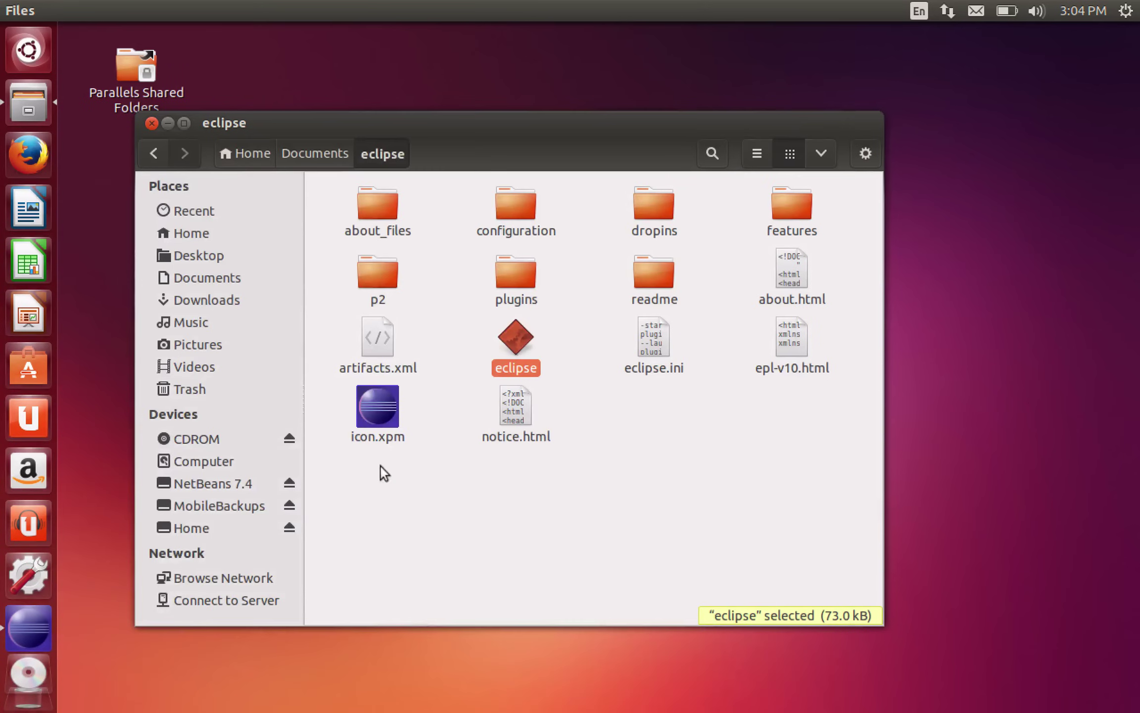
pyautogui.click(430, 536)
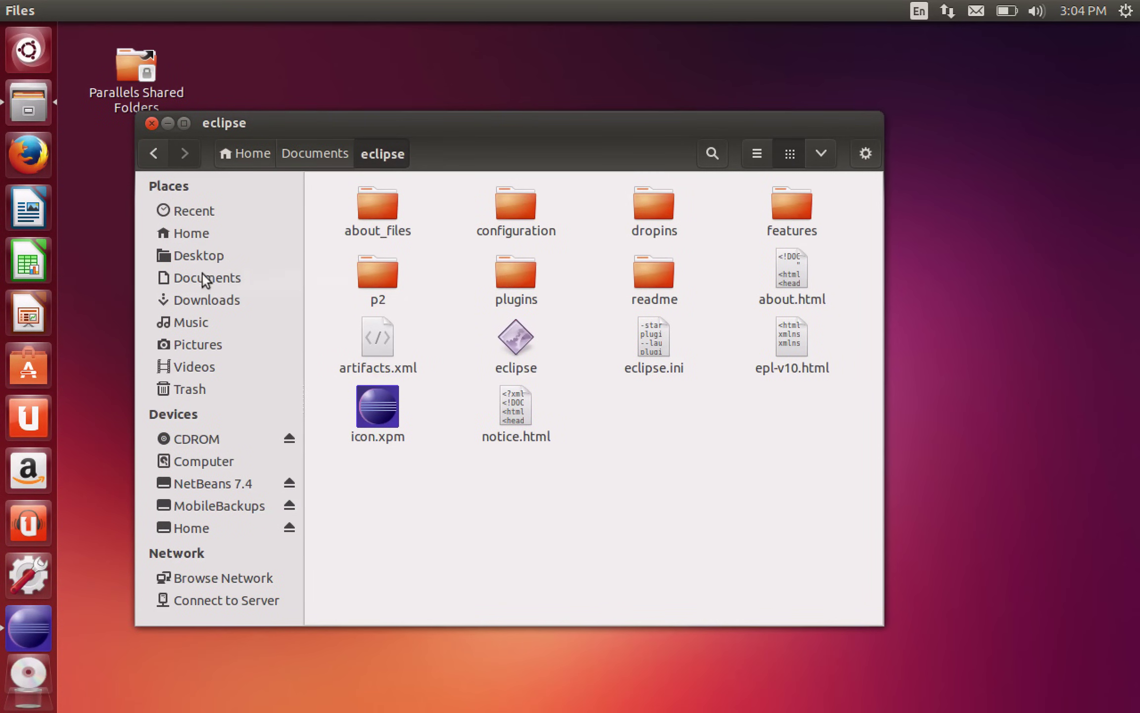
pyautogui.click(215, 300)
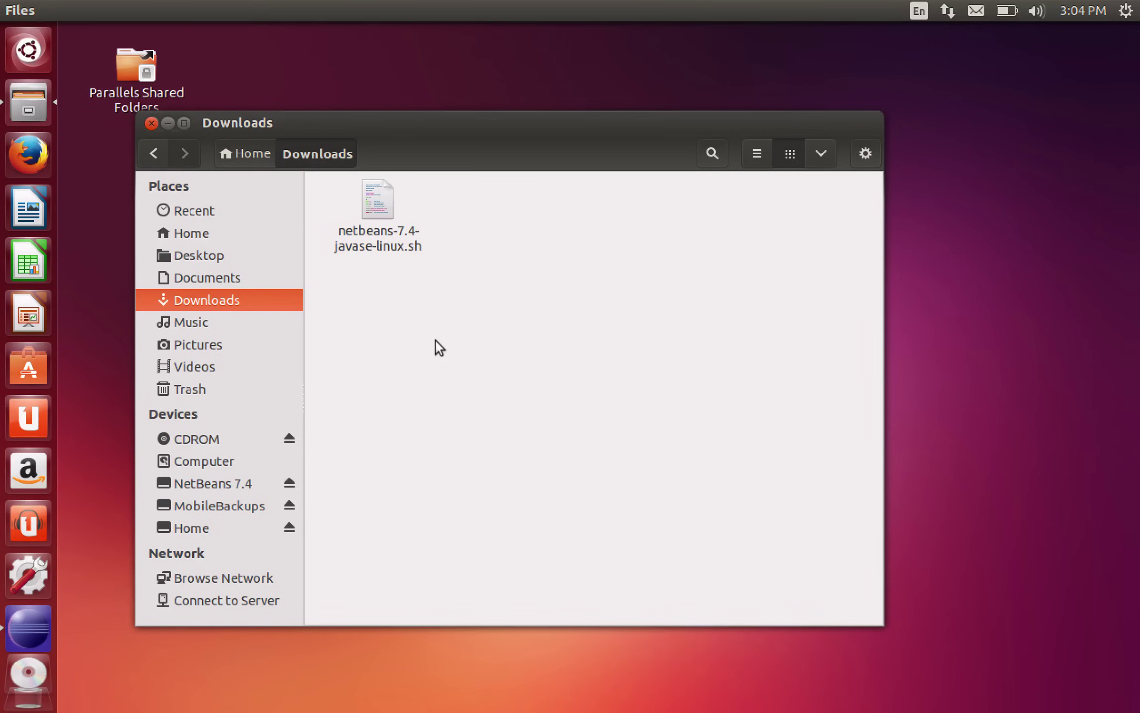
# Open a new Terminal window and change its working directory to the Downloads folder of Home with cd.
pyautogui.press('super')
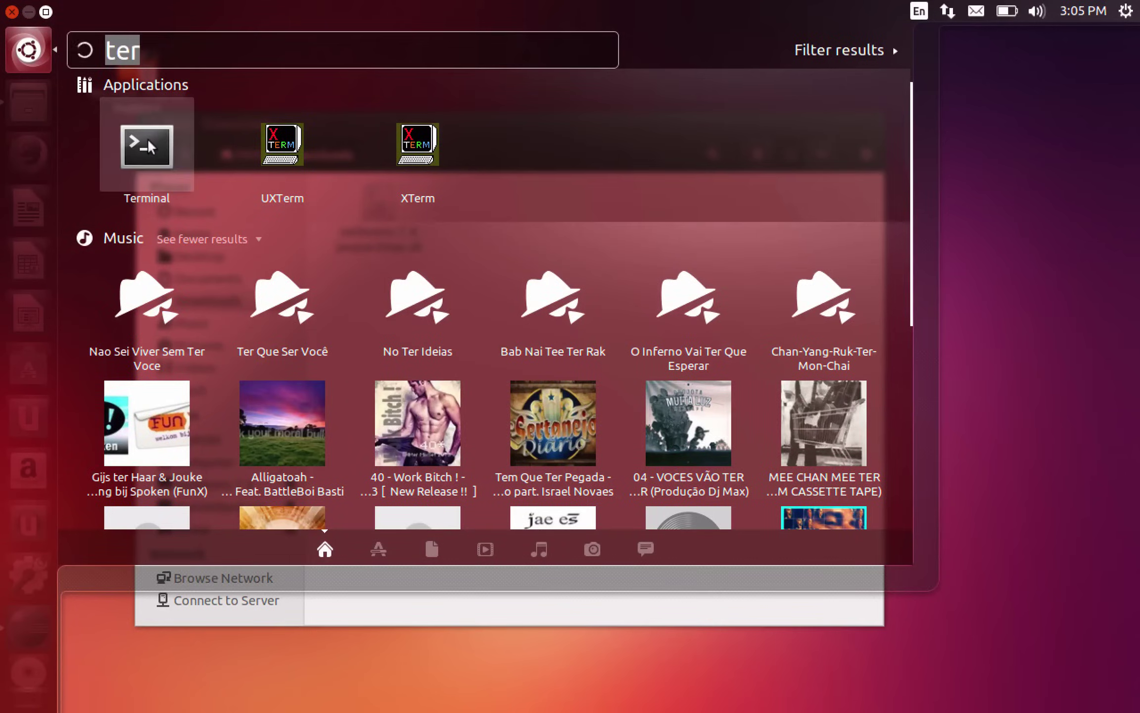
pyautogui.press('Return')
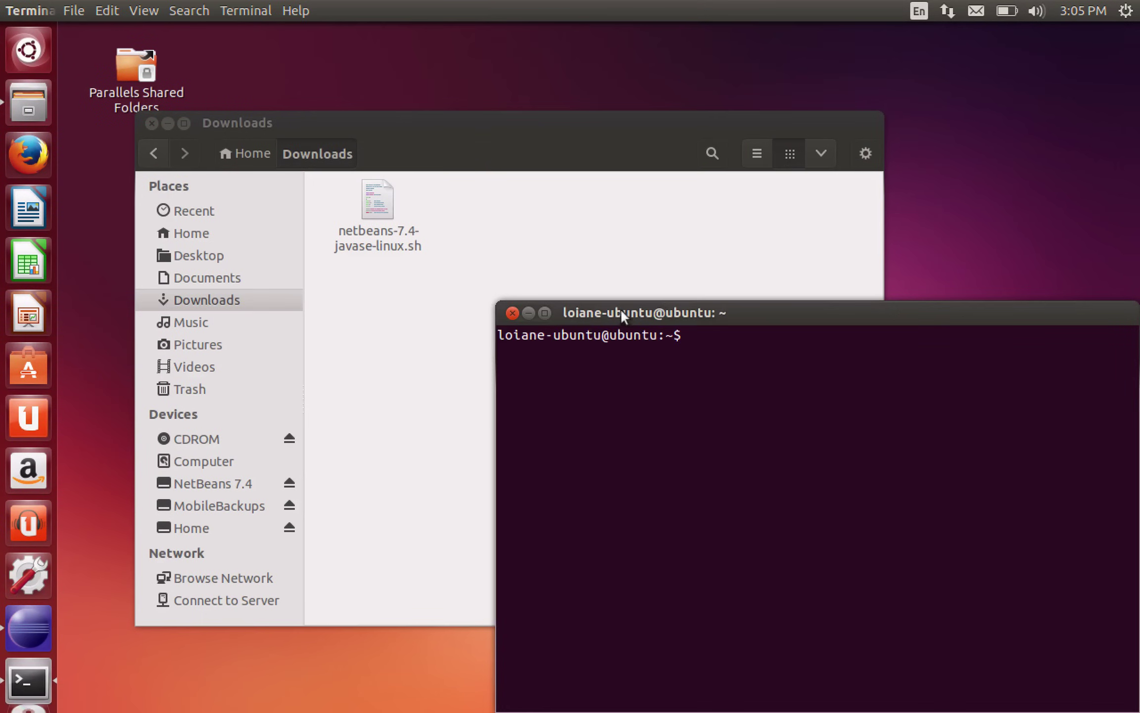
pyautogui.moveTo(621, 311); pyautogui.dragTo(347, 285)
pyautogui.write('cd')
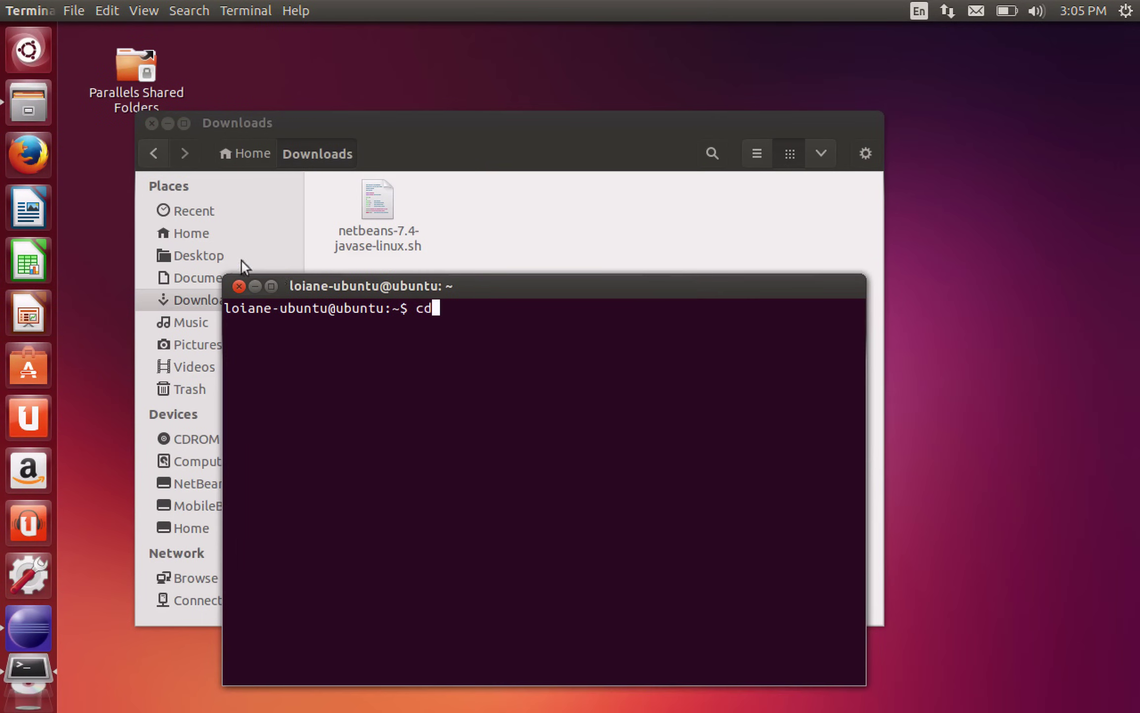
pyautogui.click(192, 229)
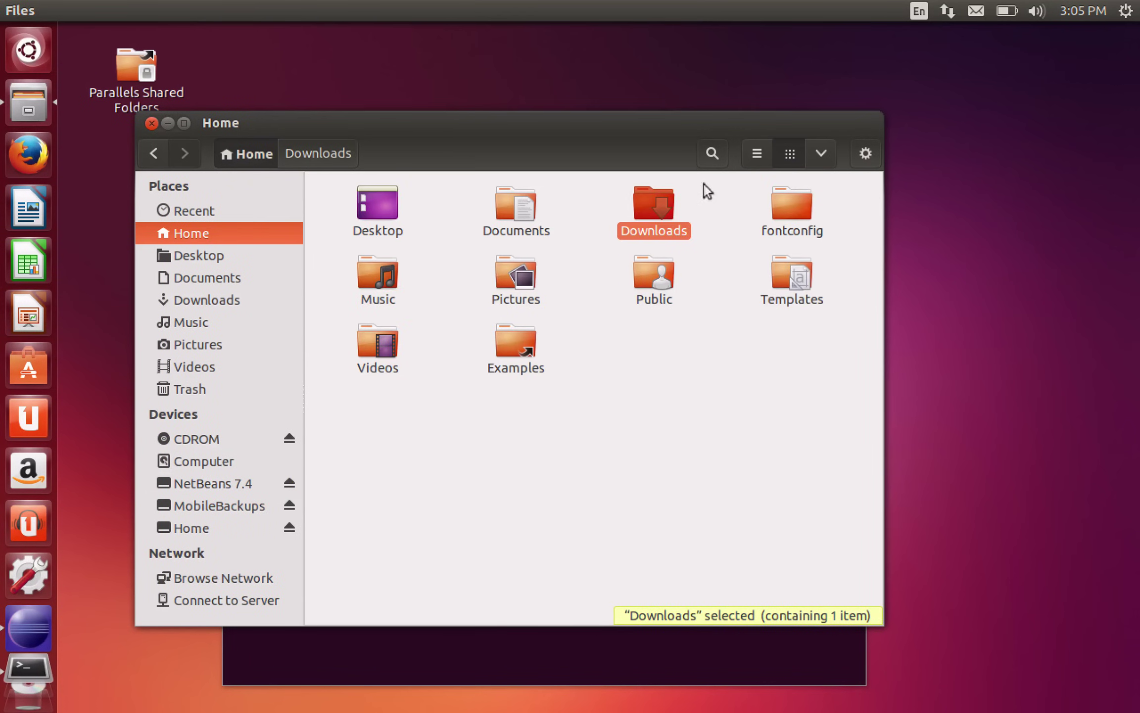
pyautogui.moveTo(653, 205); pyautogui.dragTo(509, 668)
pyautogui.press('Return')
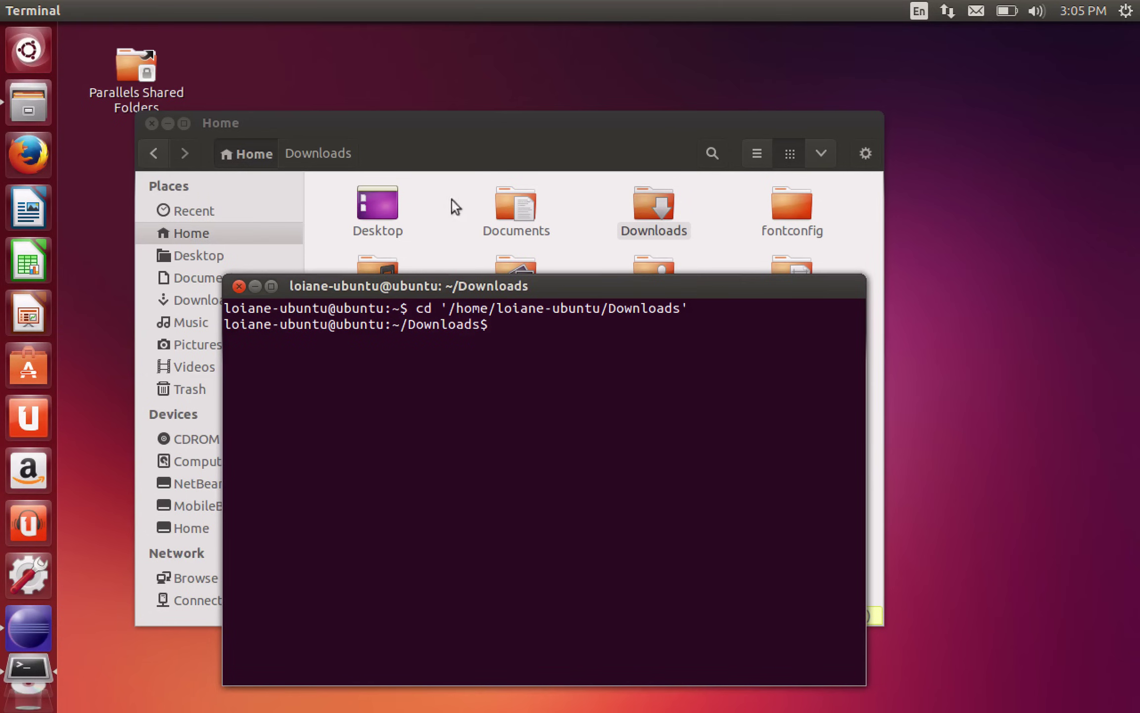
# Reopen the Downloads folder and make netbeans-7.4-javase-linux.sh executable with chmod +x.
pyautogui.doubleClick(664, 209)
pyautogui.click(628, 666)
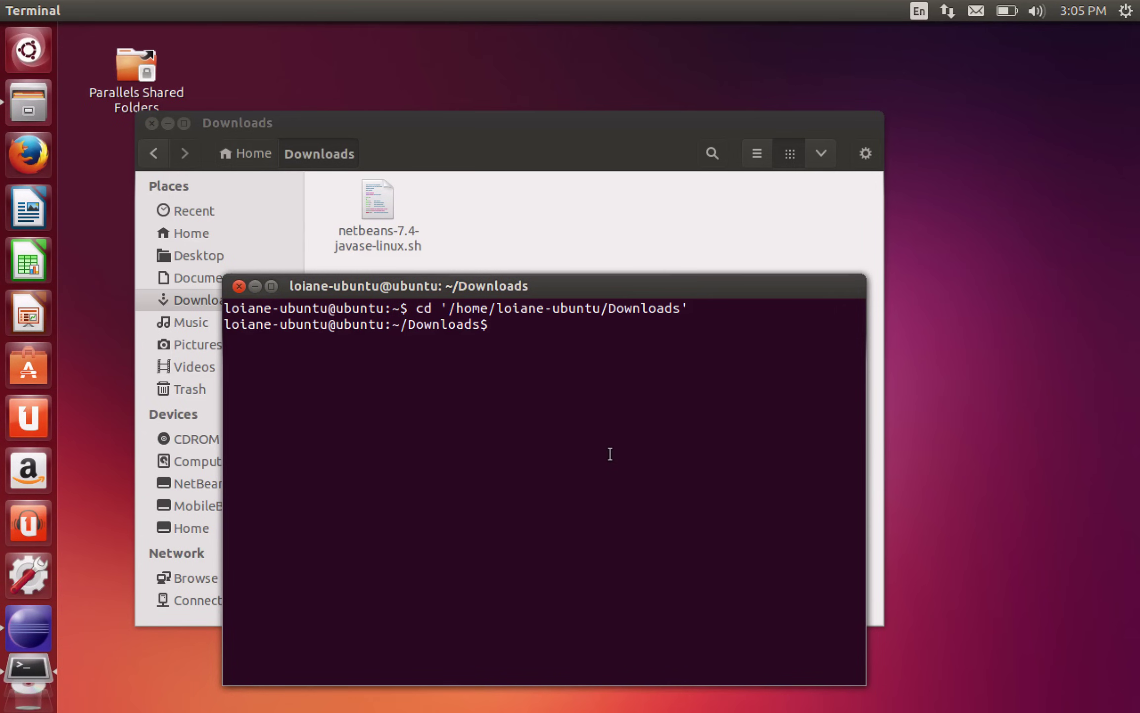
pyautogui.write('chmod +x')
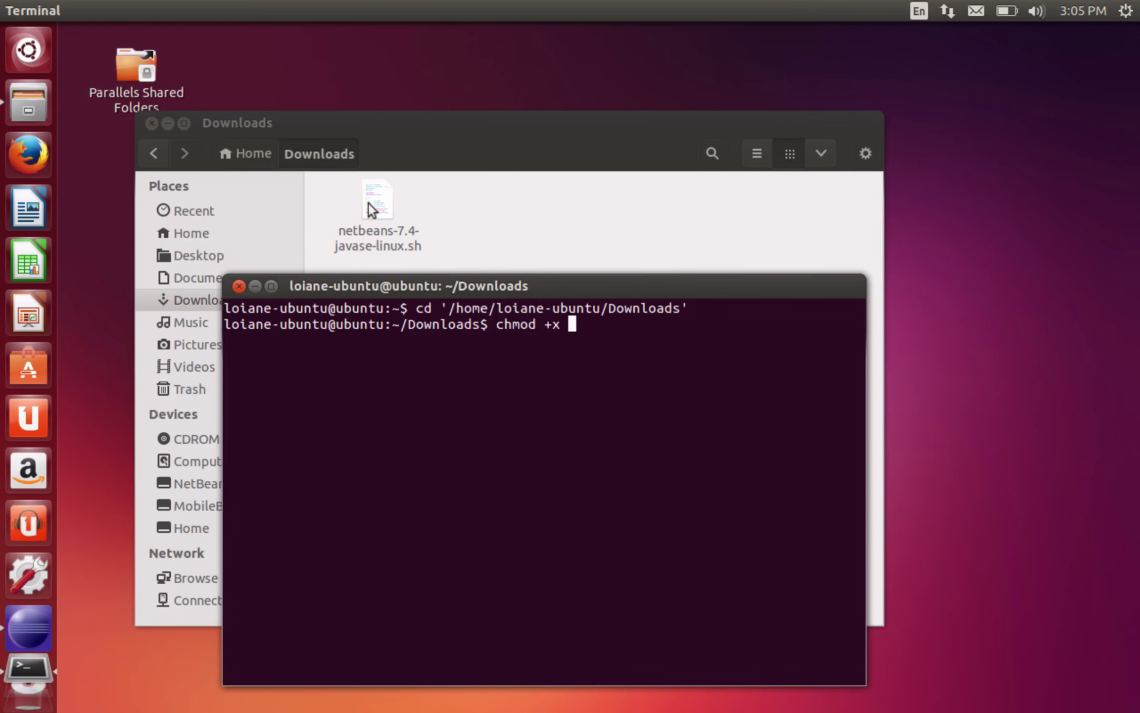
pyautogui.click(420, 237)
pyautogui.moveTo(420, 236); pyautogui.dragTo(662, 635)
pyautogui.press('Return')
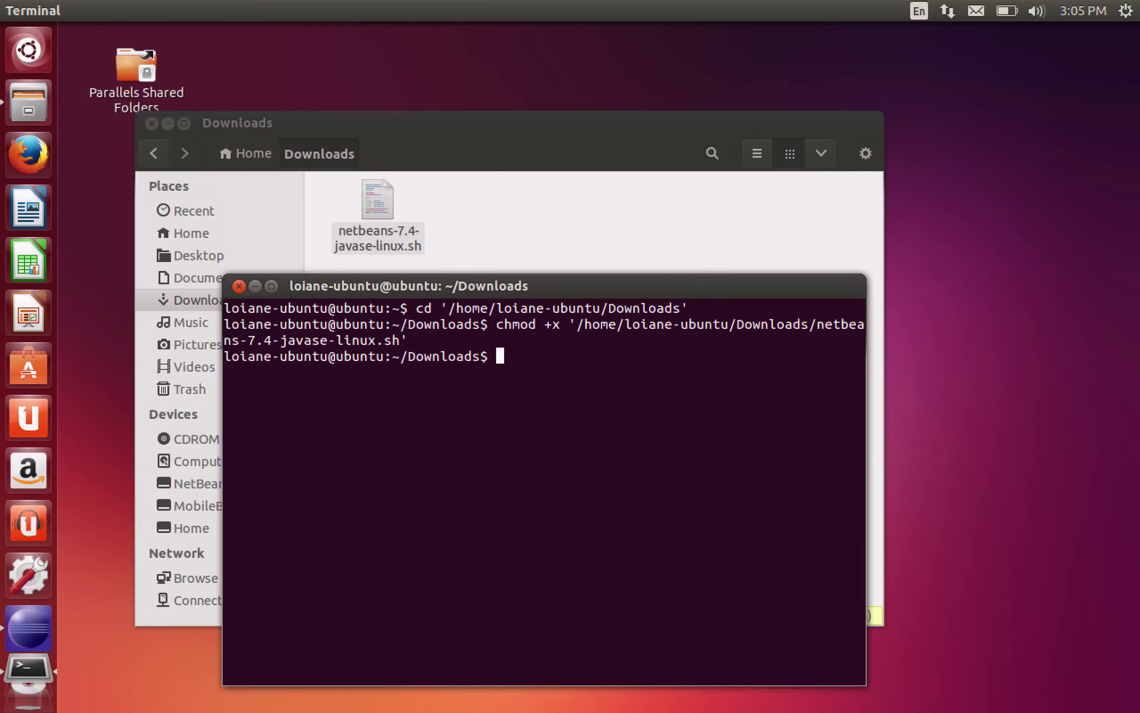
# Run the netbeans-7.4-javase-linux.sh installer from Downloads with sudo sh.
pyautogui.write('sudo sh')
pyautogui.moveTo(376, 199); pyautogui.dragTo(682, 628)
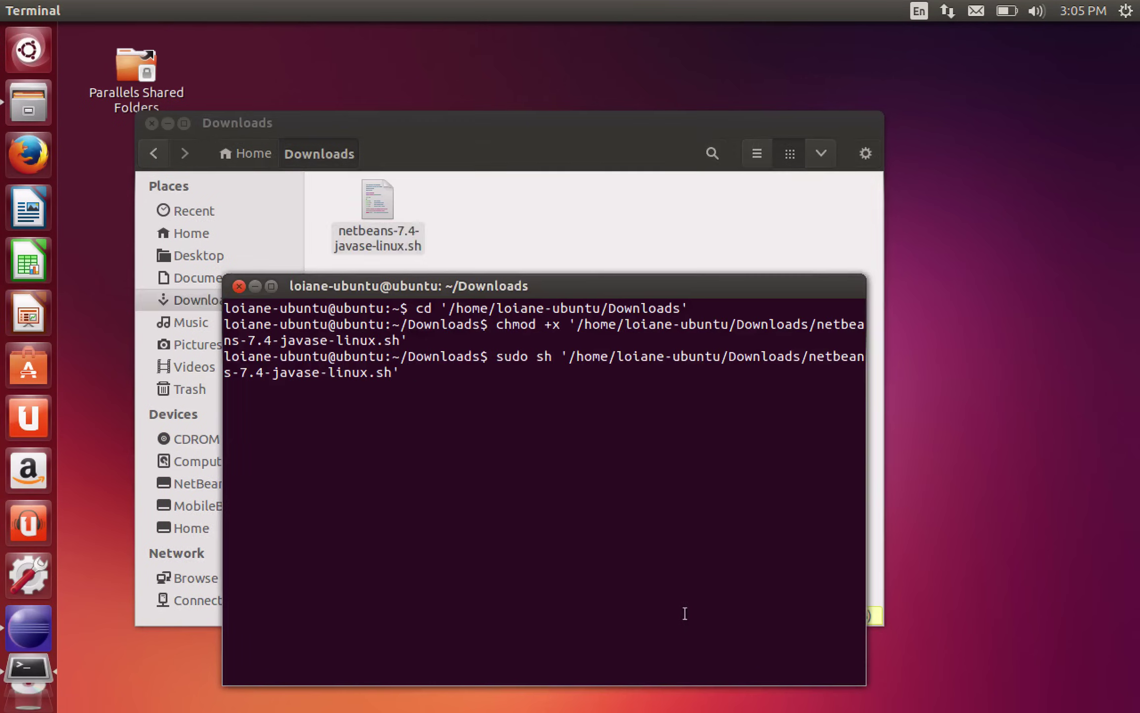
pyautogui.press('Return')
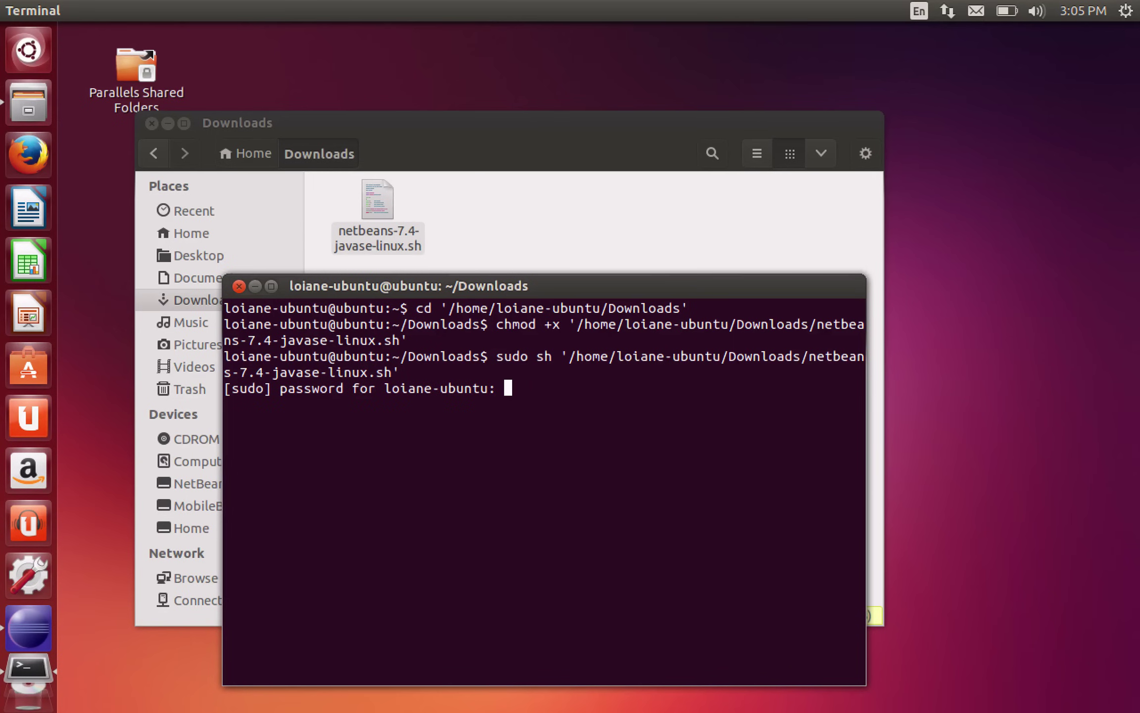
# Submit the sudo password and accept the license agreement in the NetBeans IDE 7.4 installer.
pyautogui.press('Return')
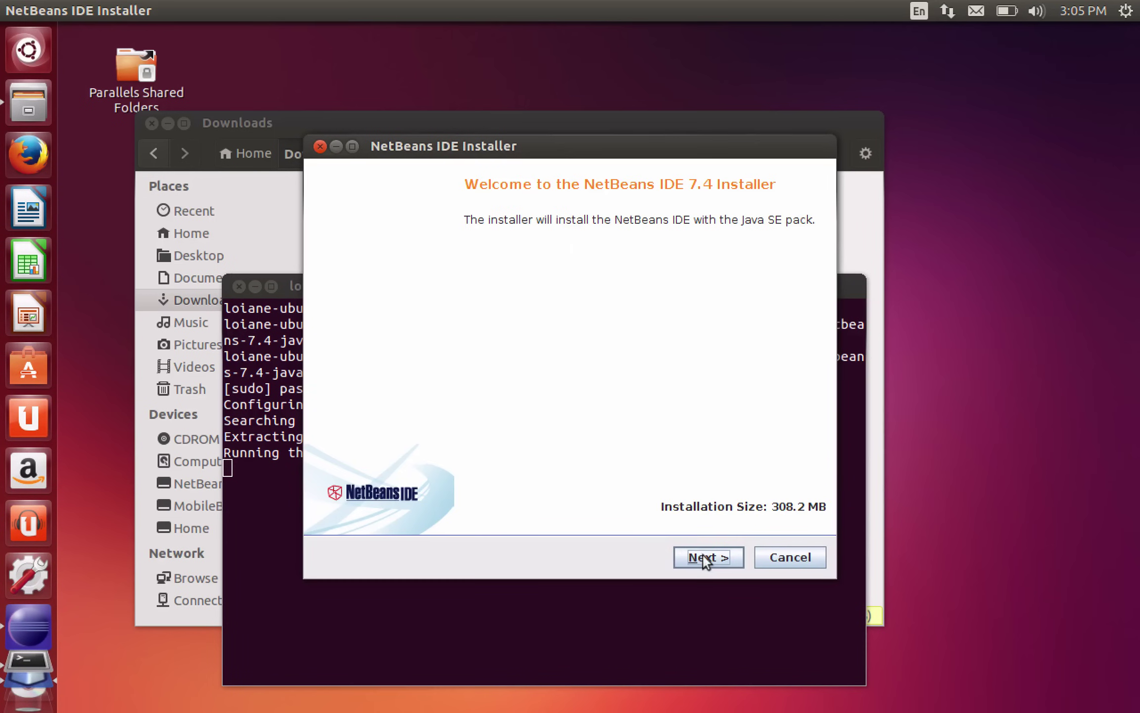
pyautogui.click(702, 555)
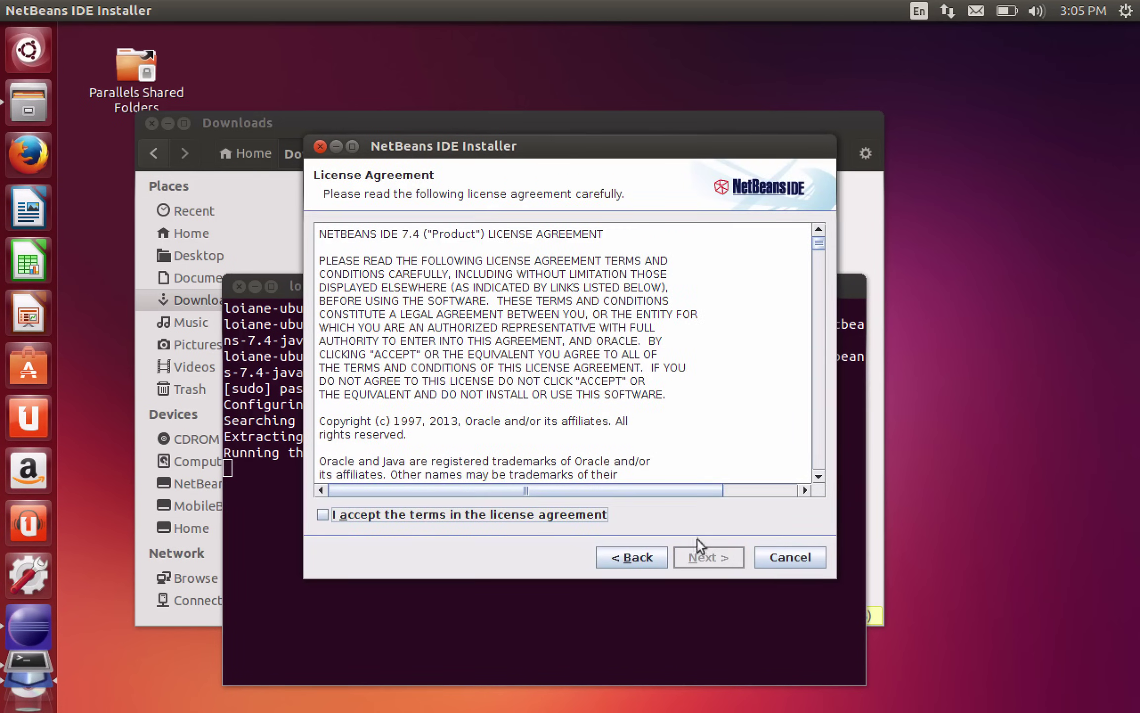
pyautogui.click(695, 555)
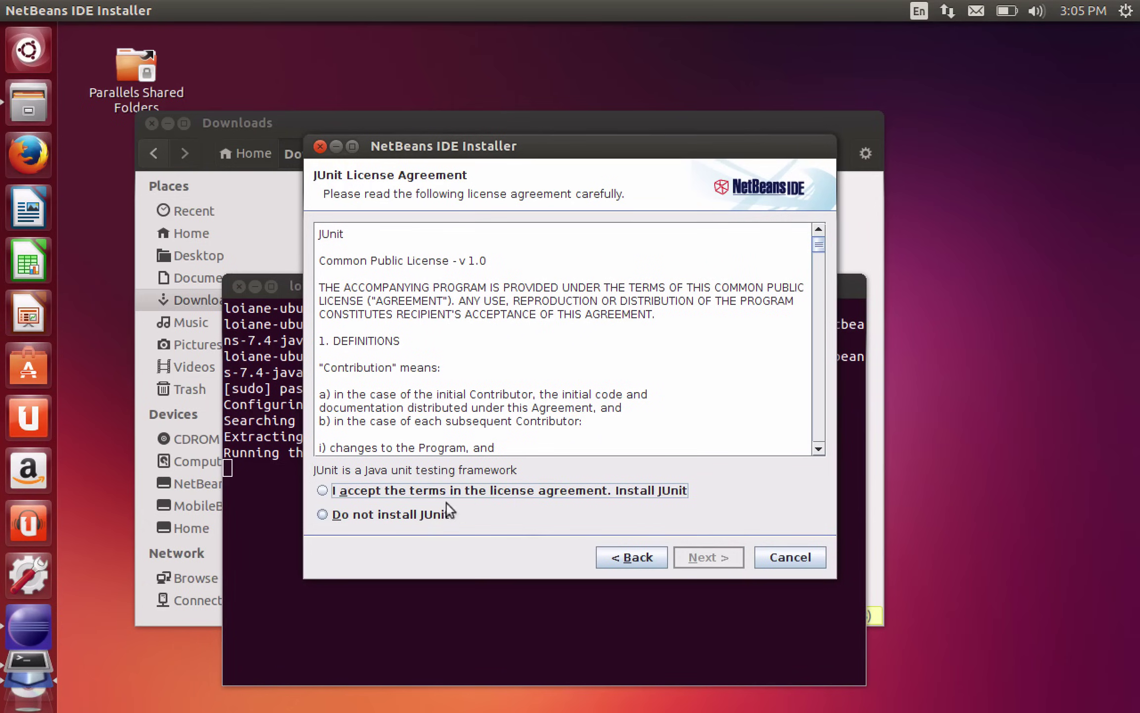
# Decline JUnit, install NetBeans IDE into /usr/local/netbeans-7.4 with update checking enabled, and finish the setup.
pyautogui.click(423, 515)
pyautogui.click(711, 546)
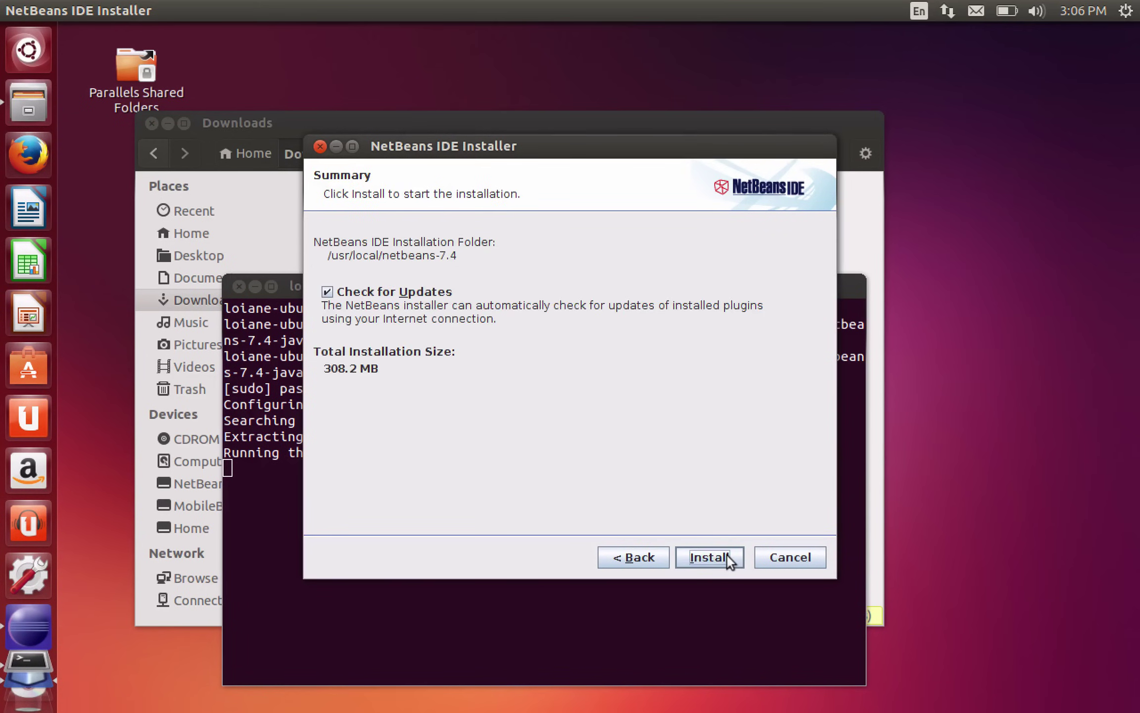
pyautogui.click(727, 555)
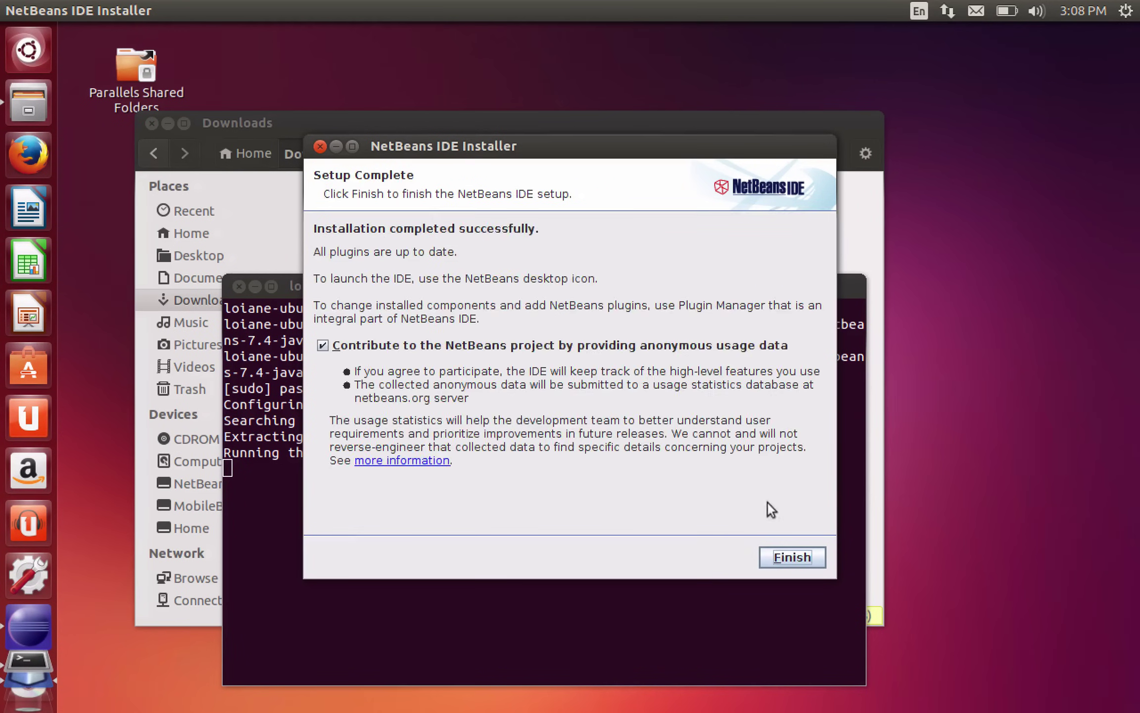
pyautogui.click(801, 556)
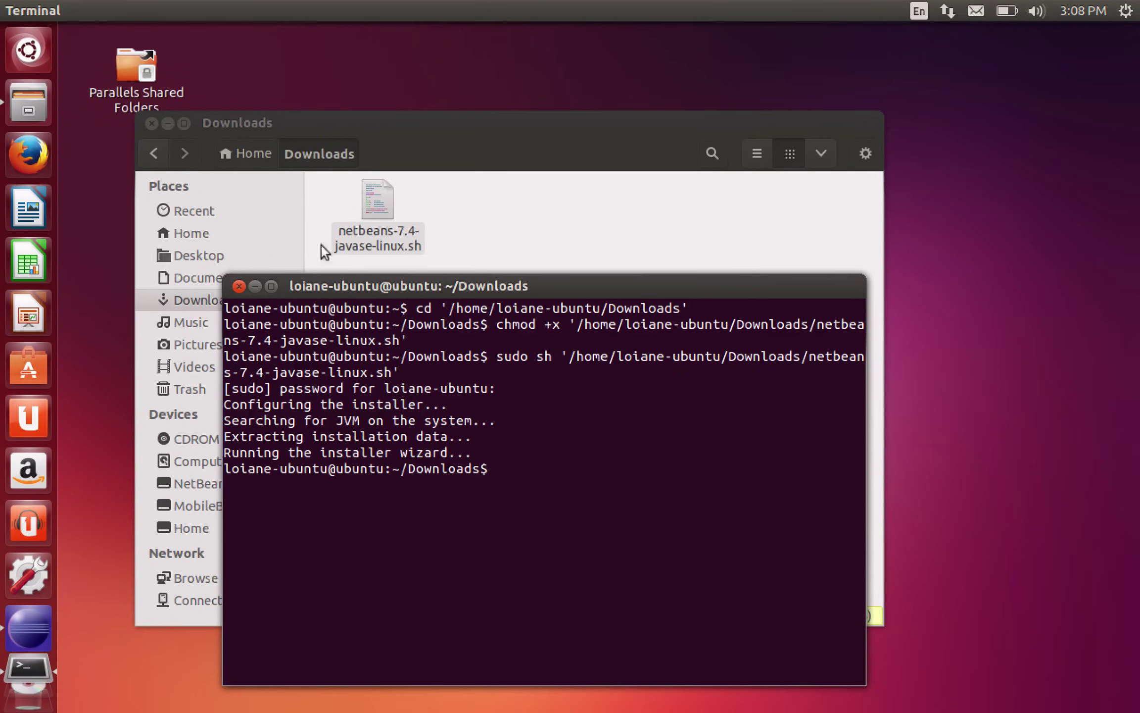
# Search the installed applications for "net" and launch NetBeans IDE 7.4.
pyautogui.click(389, 129)
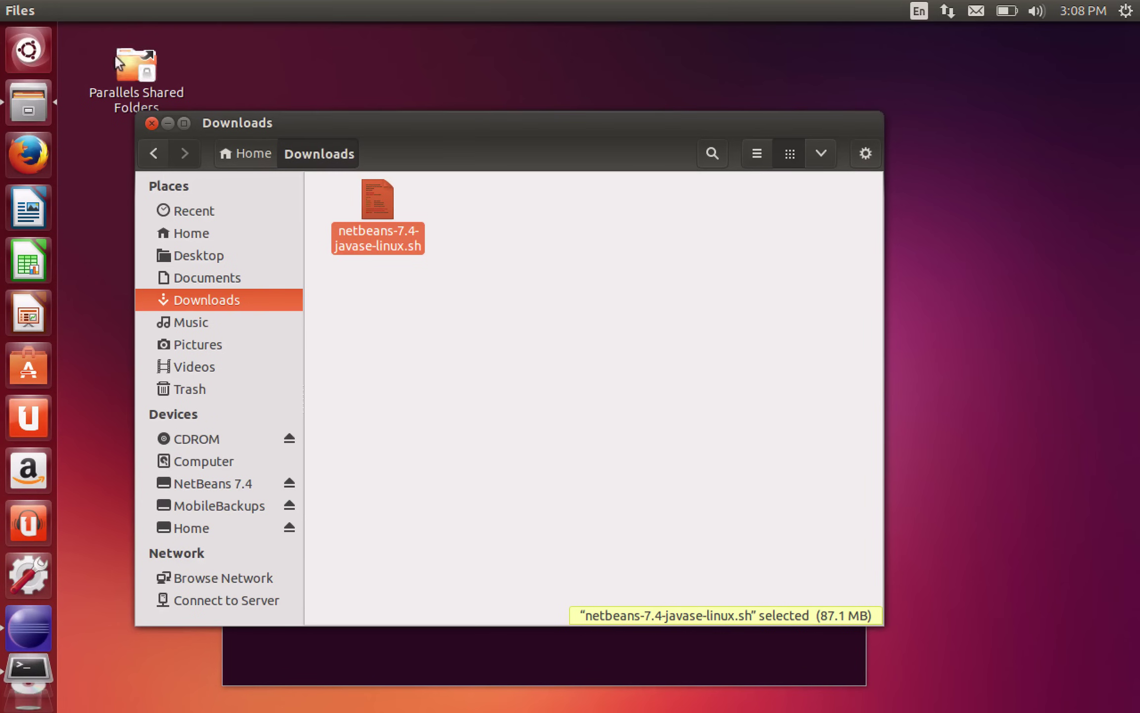
pyautogui.click(43, 61)
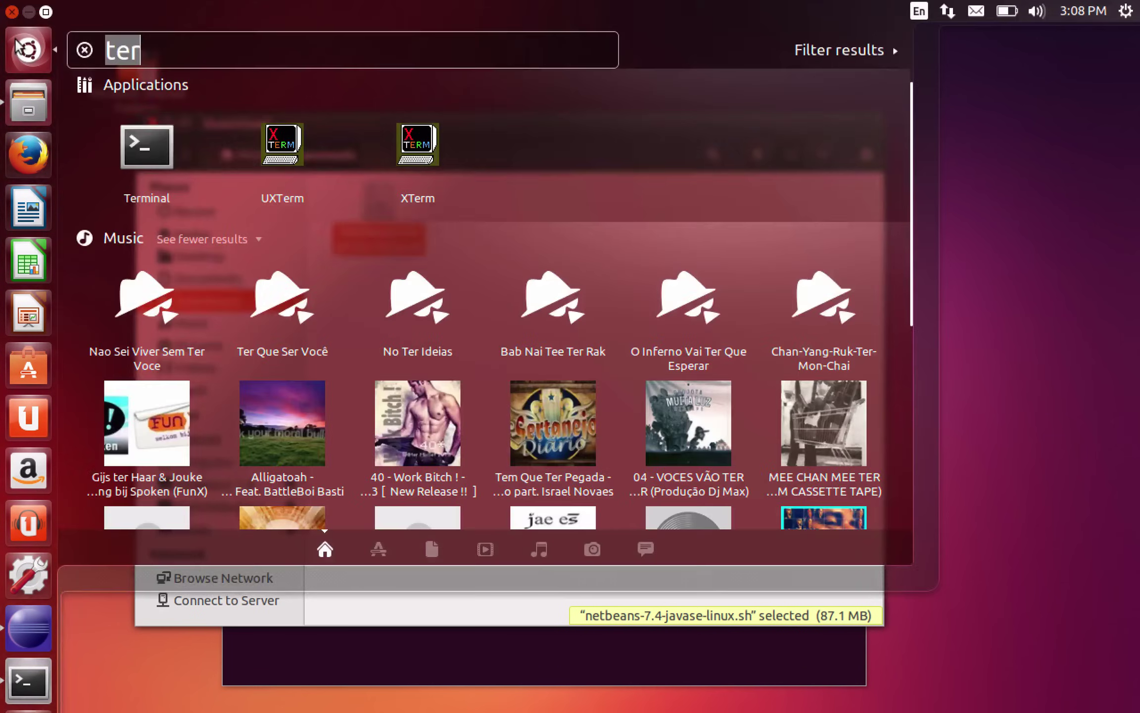
pyautogui.write('net')
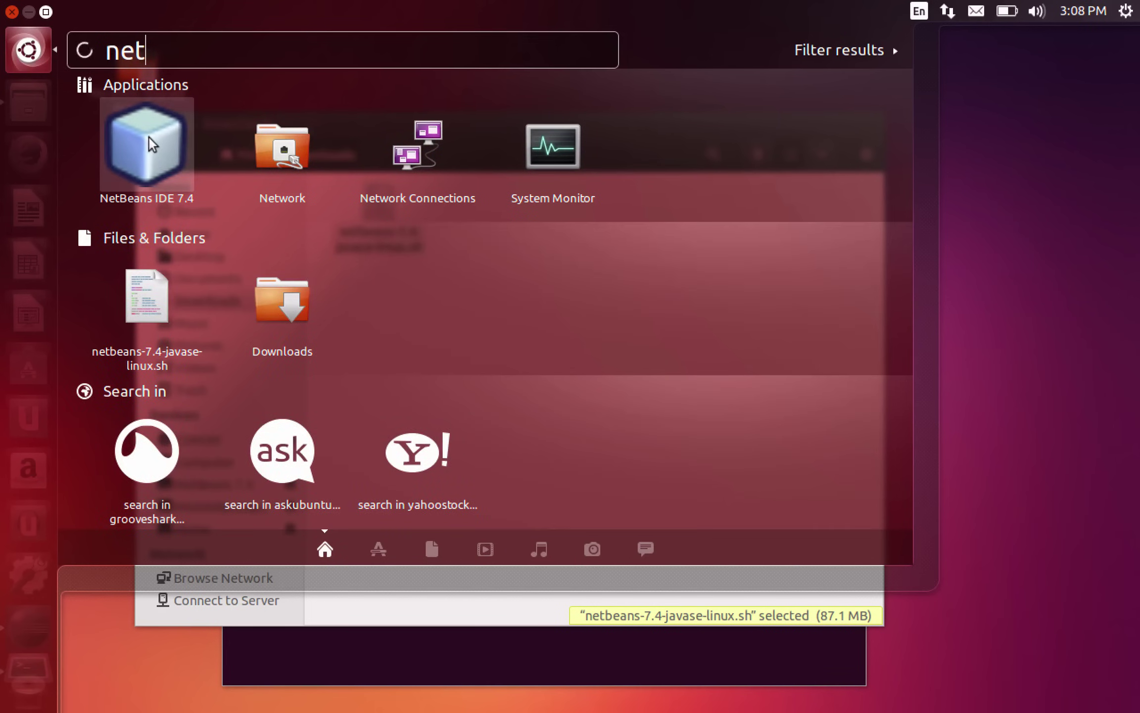
pyautogui.click(462, 244)
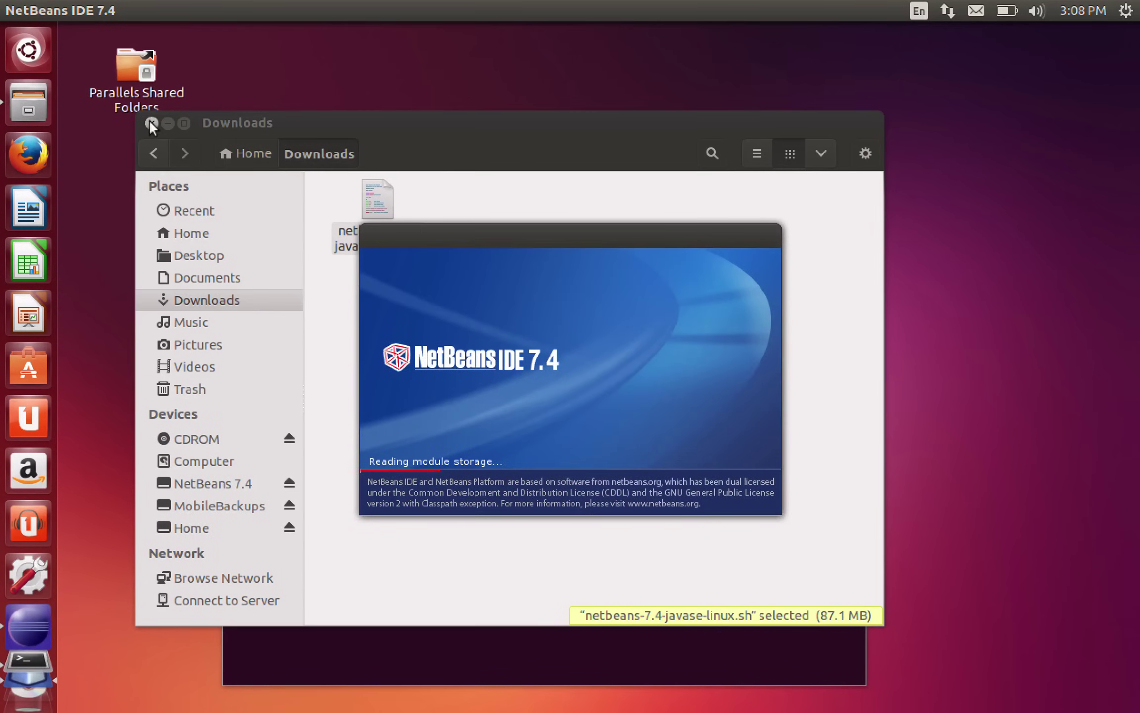
# Close the Downloads folder window and the Terminal window while NetBeans loads.
pyautogui.click(152, 123)
pyautogui.click(234, 286)
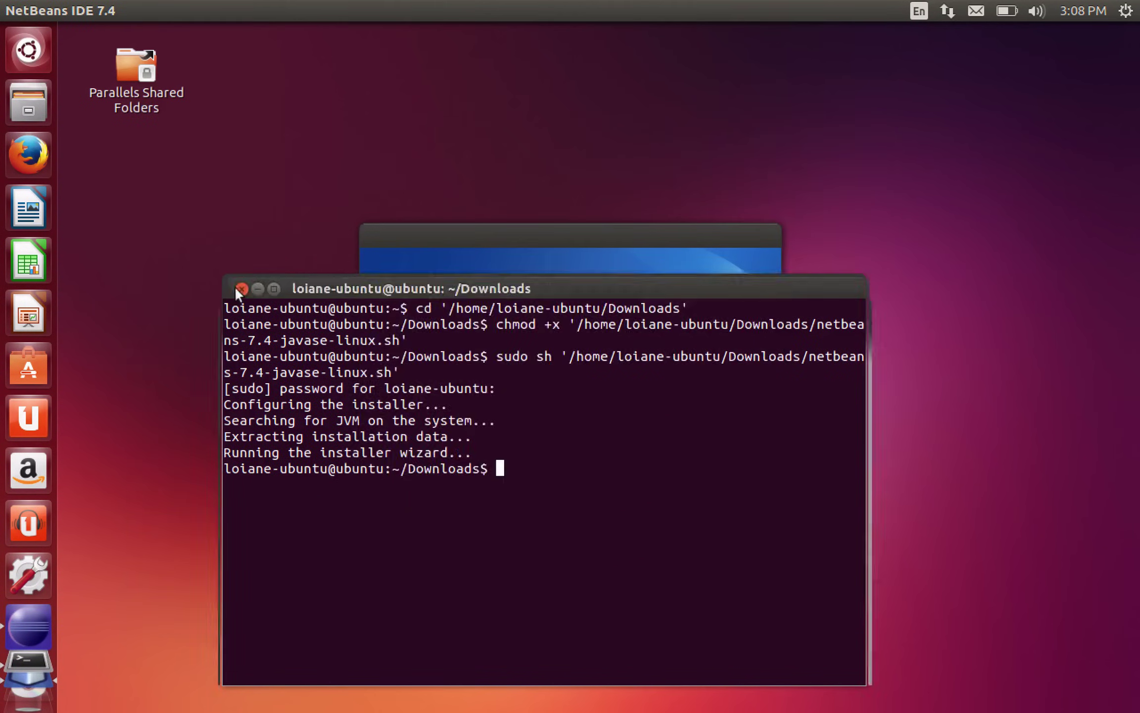
pyautogui.click(239, 286)
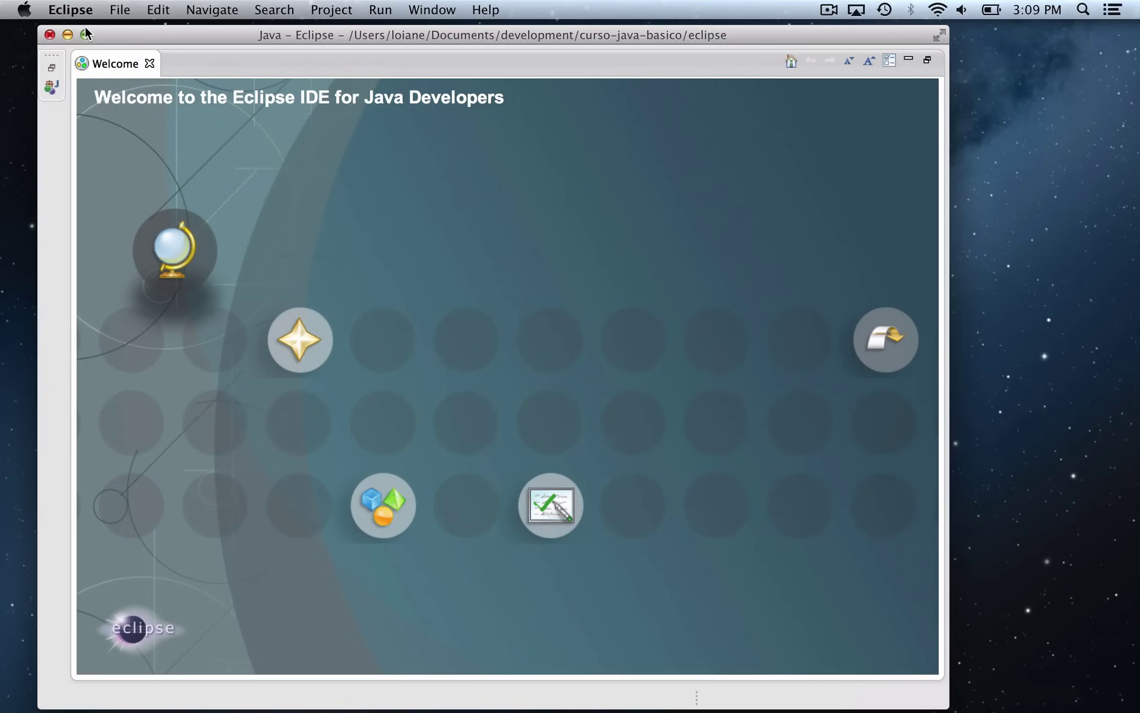
# Enlarge the Mac's Eclipse window, close the Welcome page and restore the Java perspective's views around the editor area.
pyautogui.click(86, 34)
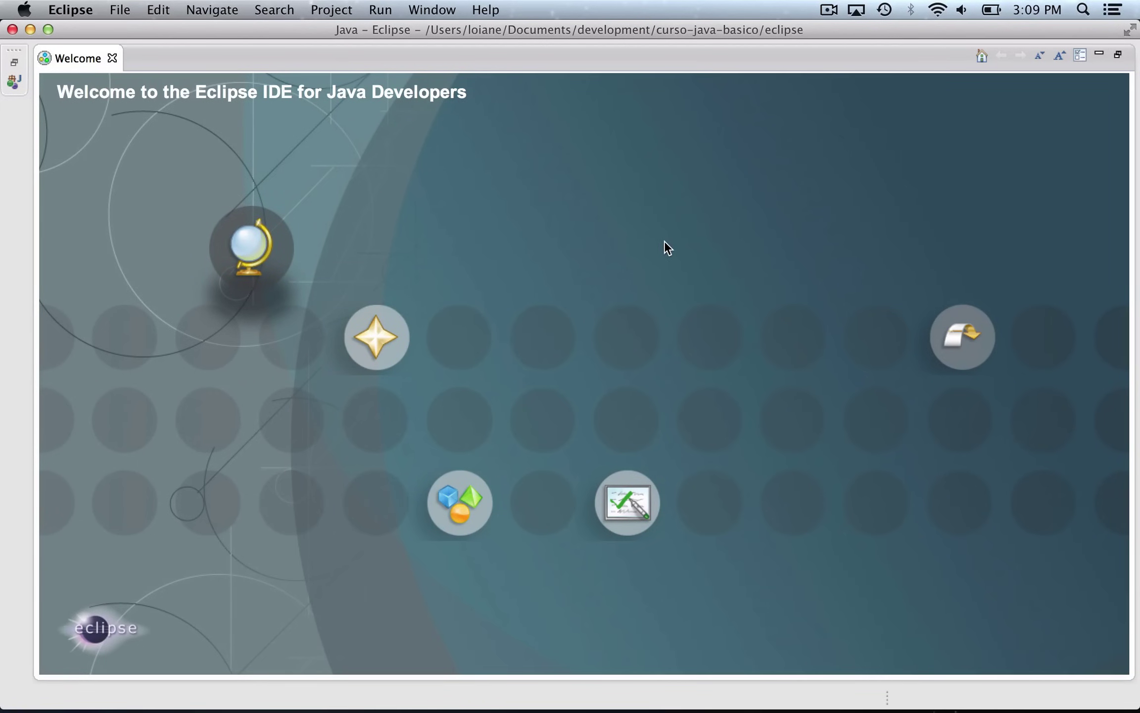
pyautogui.click(113, 58)
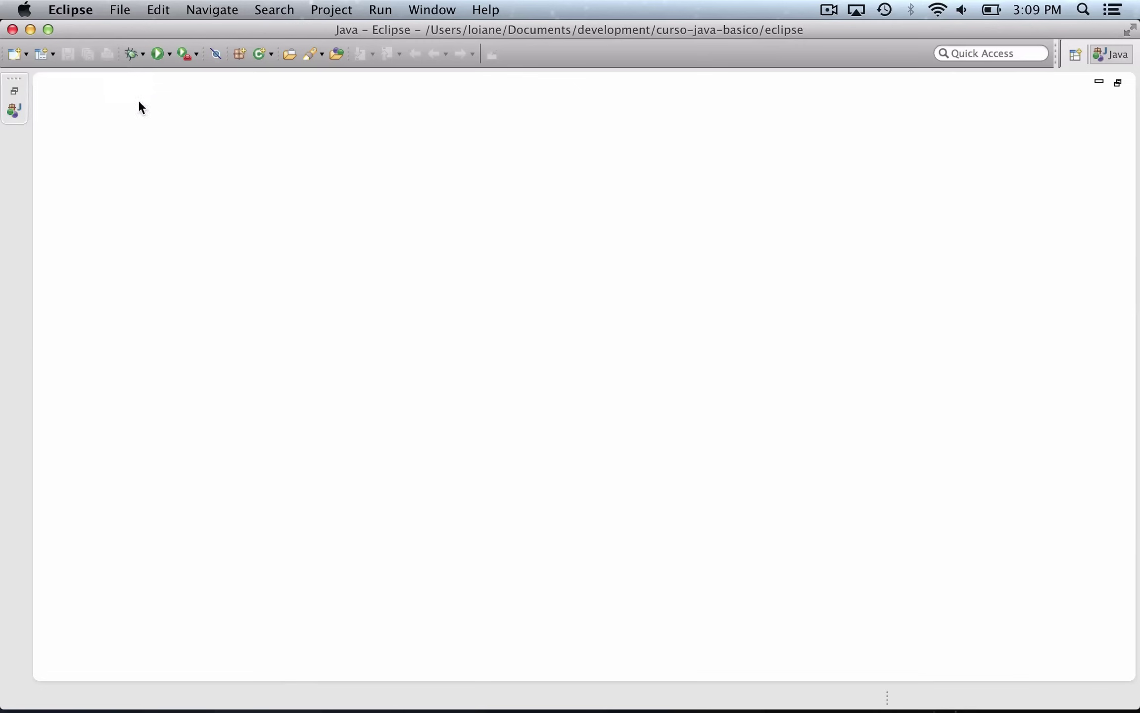
pyautogui.moveTo(285, 177); pyautogui.dragTo(225, 191)
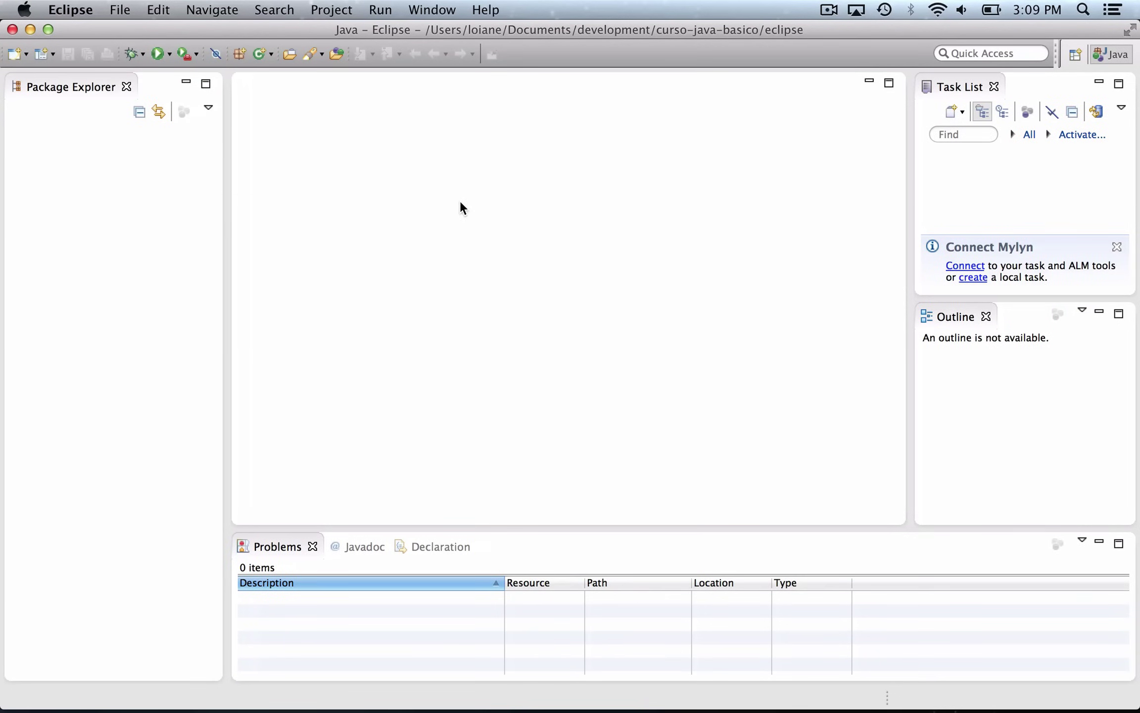
pyautogui.click(62, 83)
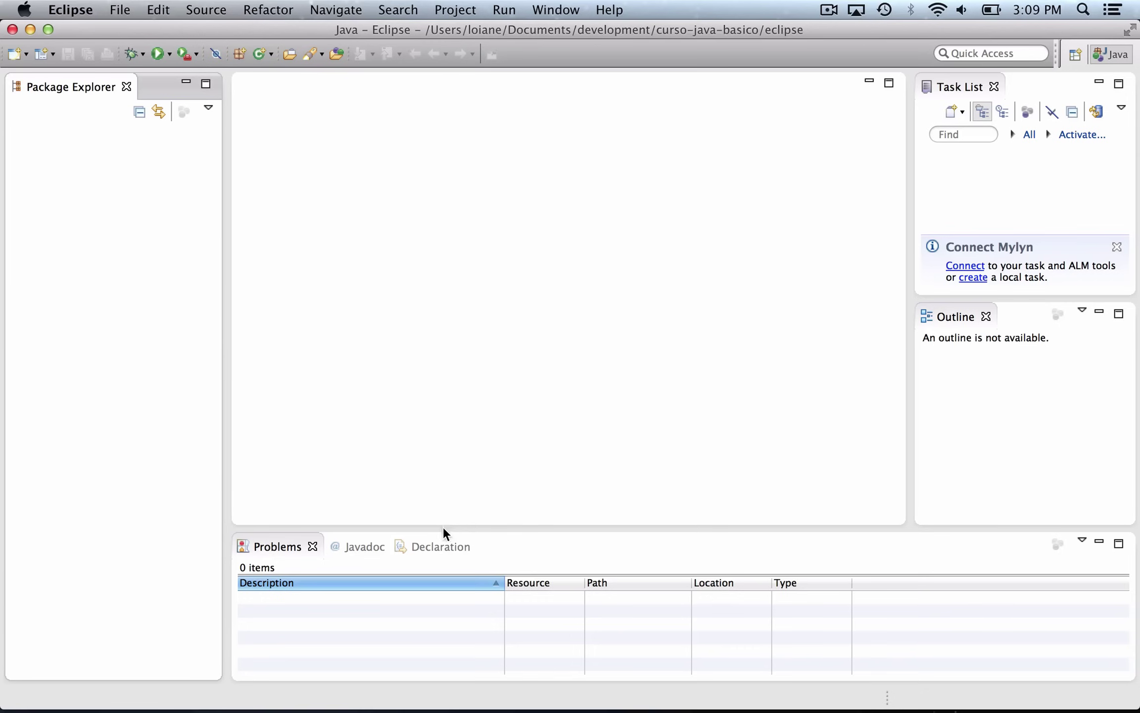
pyautogui.moveTo(443, 527); pyautogui.dragTo(443, 523)
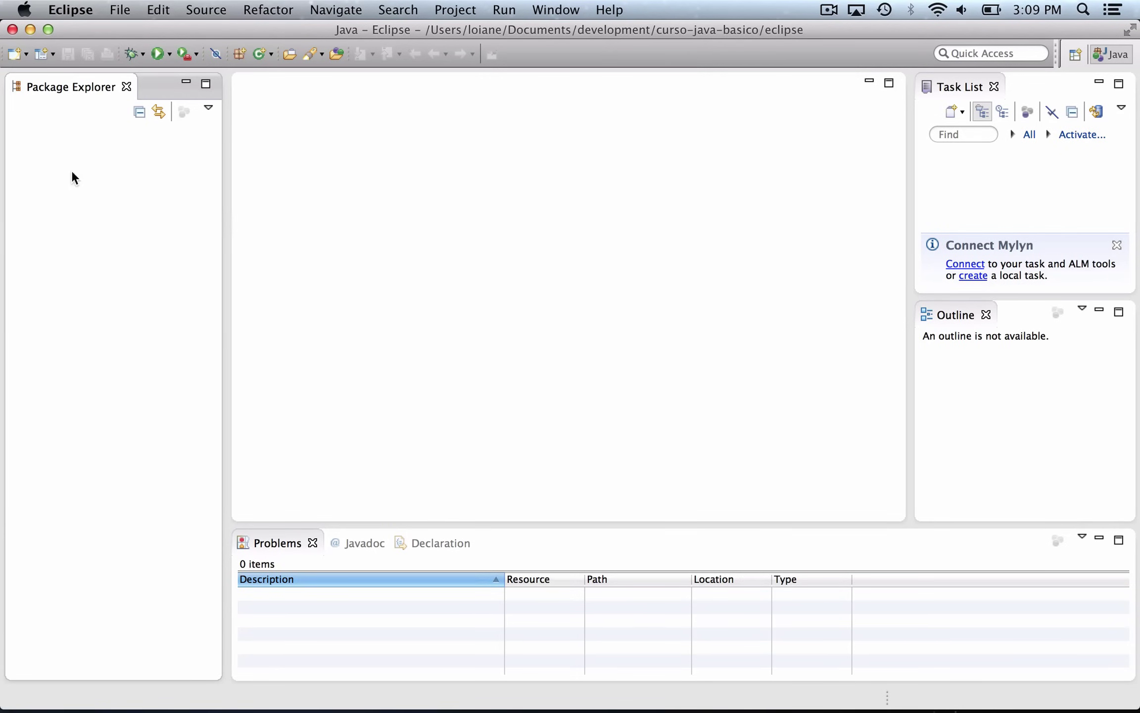
# Start a new Java project named curso-java-basico with the JavaSE-1.7 environment and proceed to its Java build settings.
pyautogui.click(118, 11)
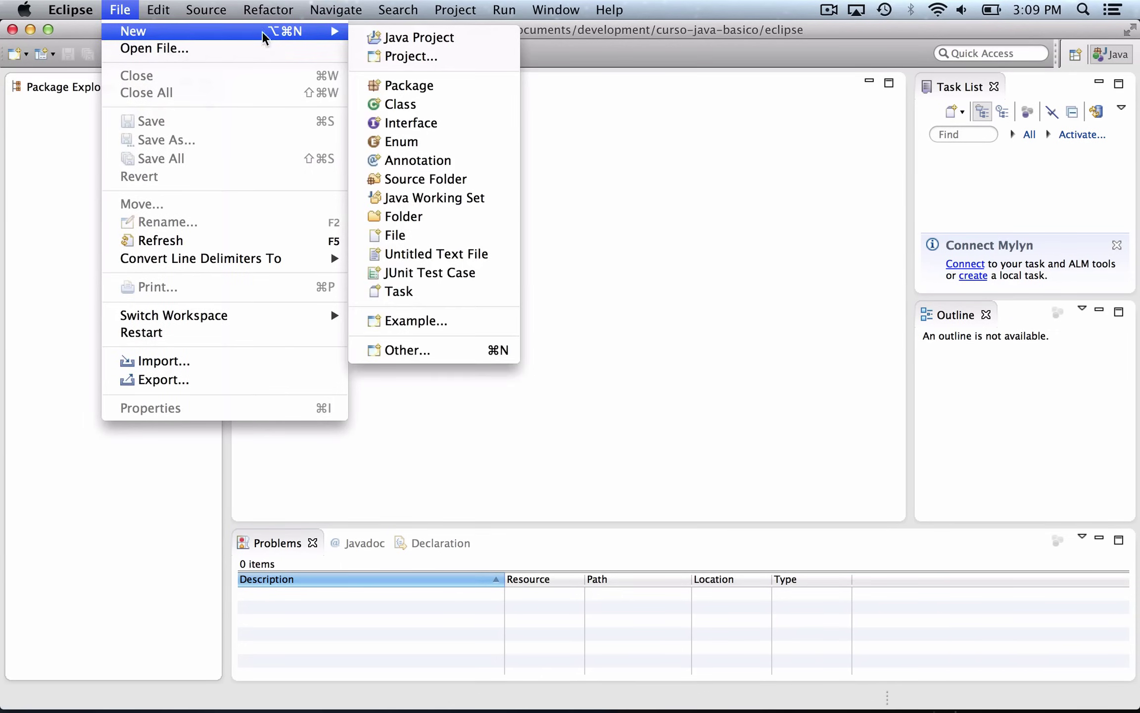
pyautogui.moveTo(204, 39)
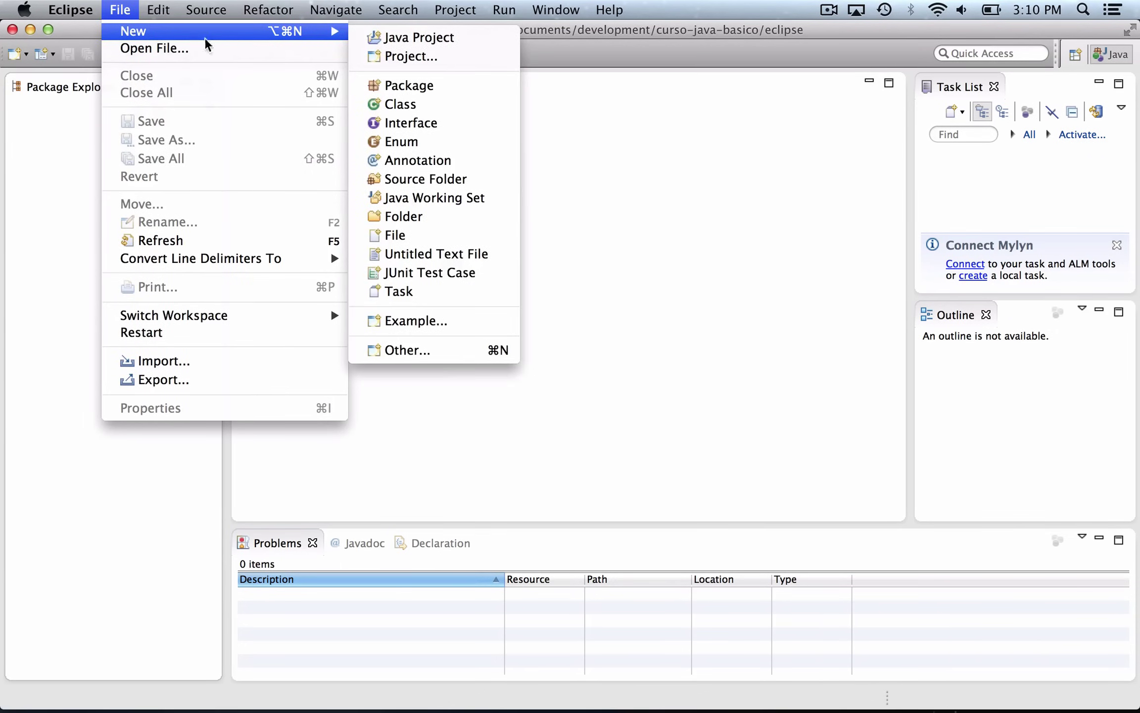
pyautogui.click(421, 39)
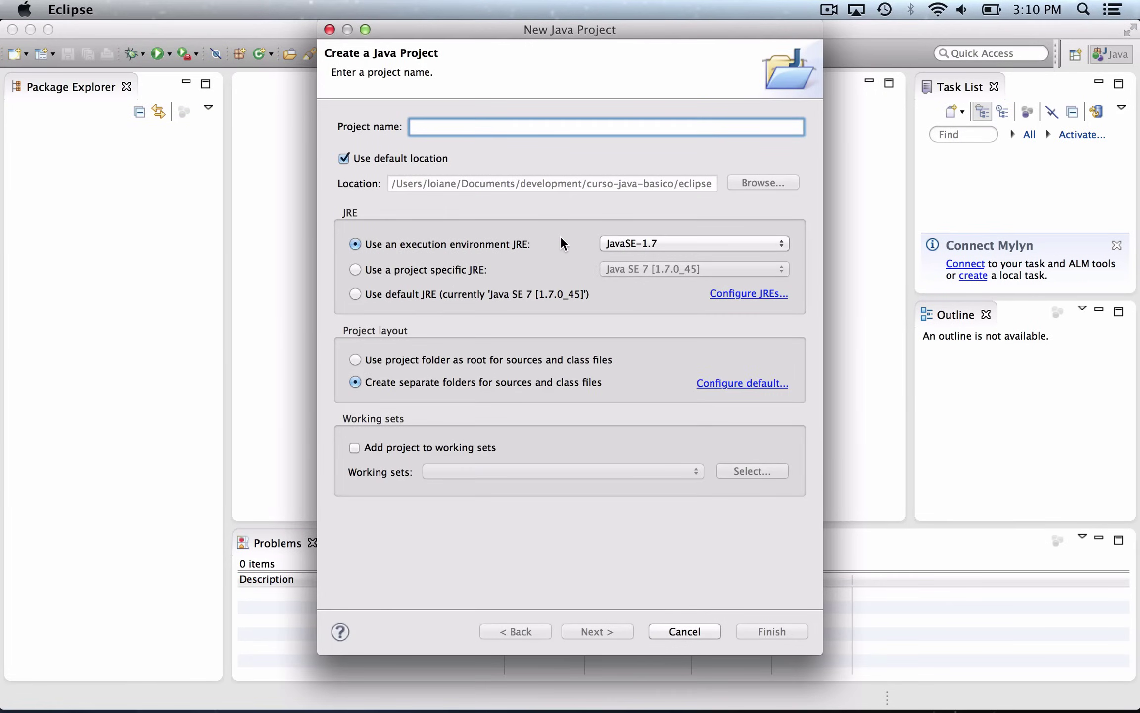
pyautogui.write('curso')
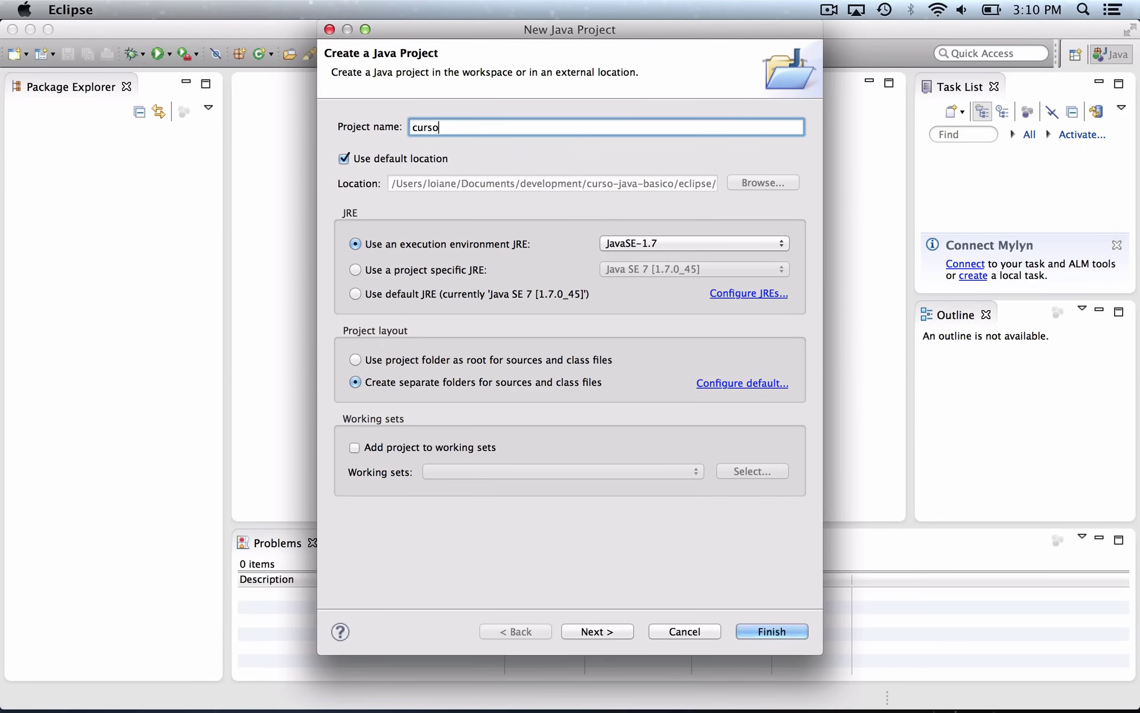
pyautogui.write('-java-bais')
pyautogui.press('BackSpace')
pyautogui.press('BackSpace')
pyautogui.write('sico')
pyautogui.click(599, 628)
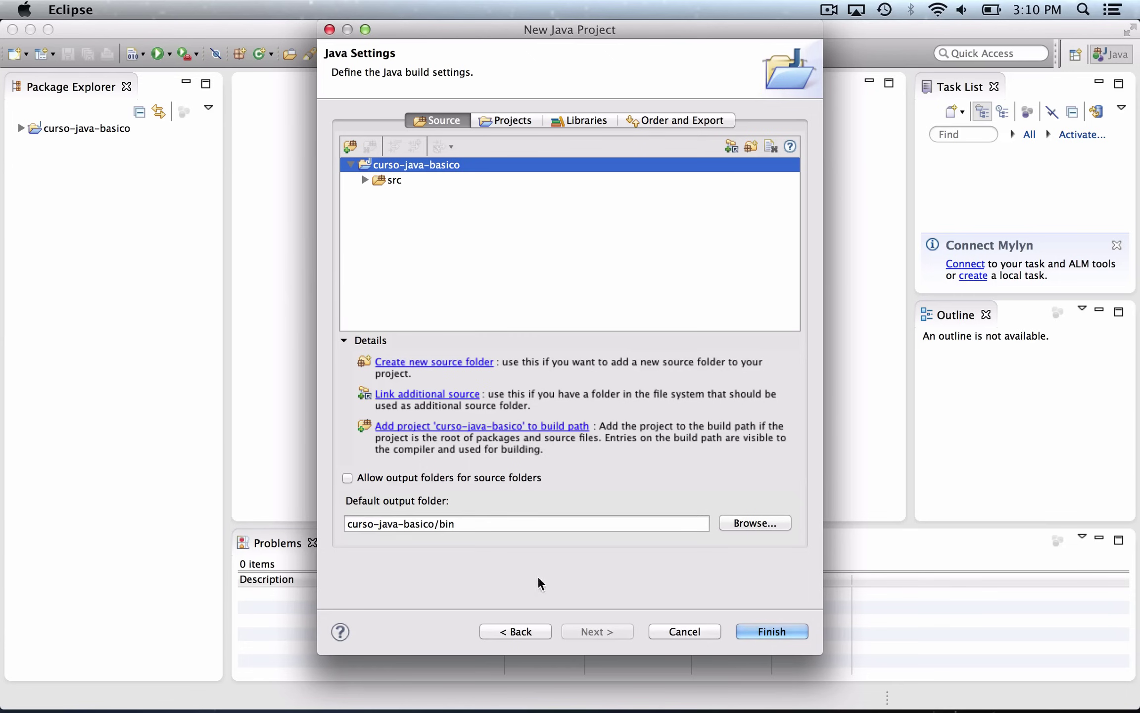
# Allow output folders for source folders, finish creating the project, and expand curso-java-basico to select its src folder.
pyautogui.click(388, 180)
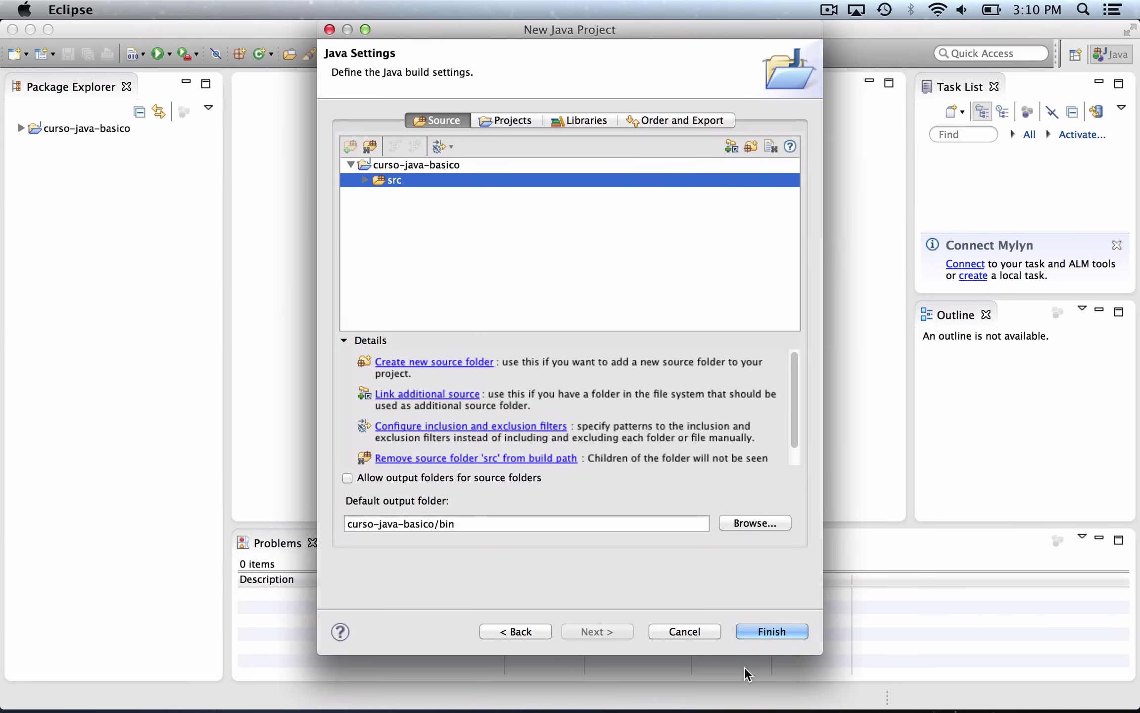
pyautogui.click(369, 474)
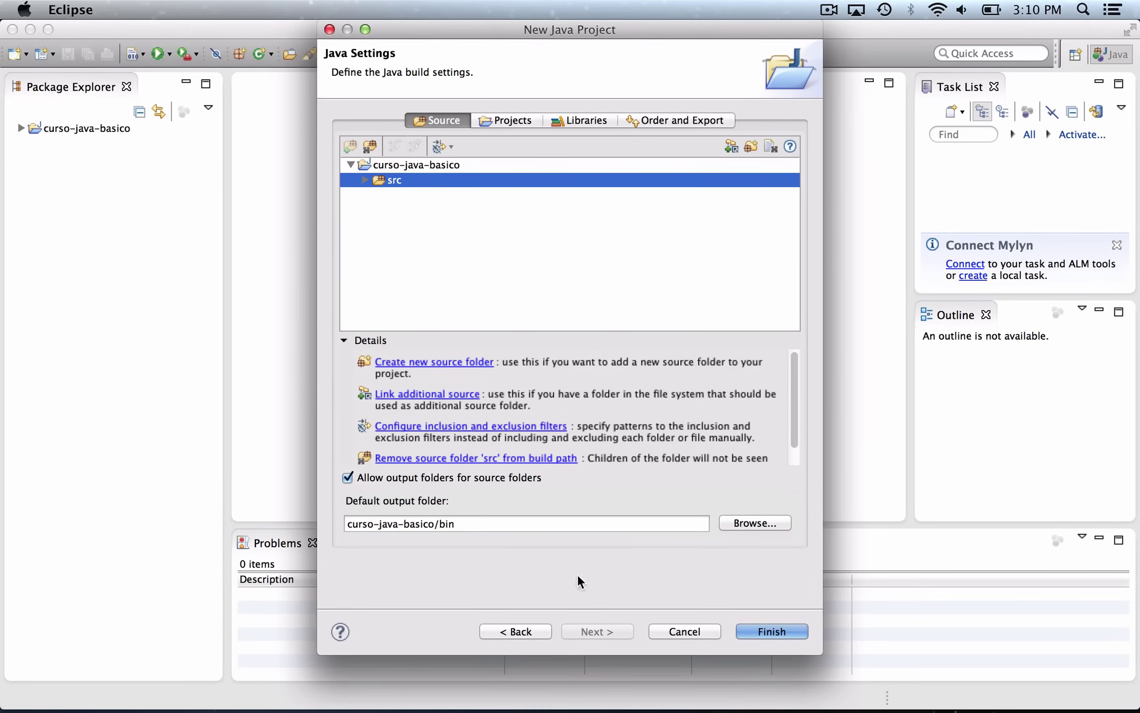
pyautogui.click(777, 631)
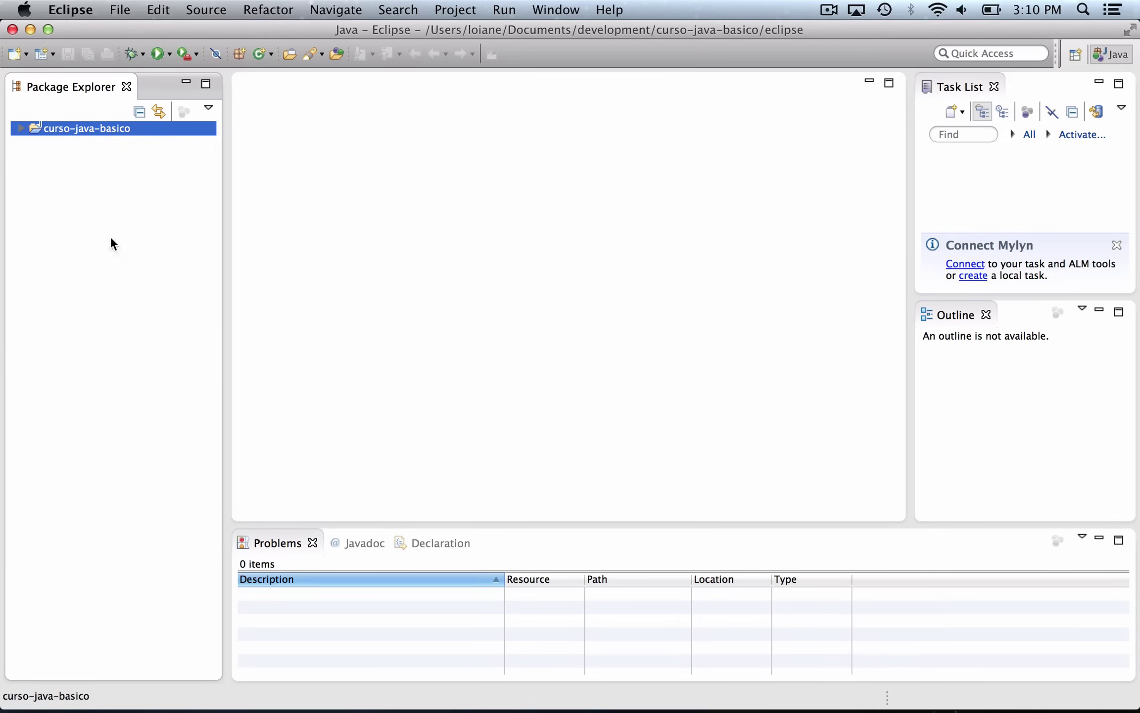
pyautogui.click(20, 127)
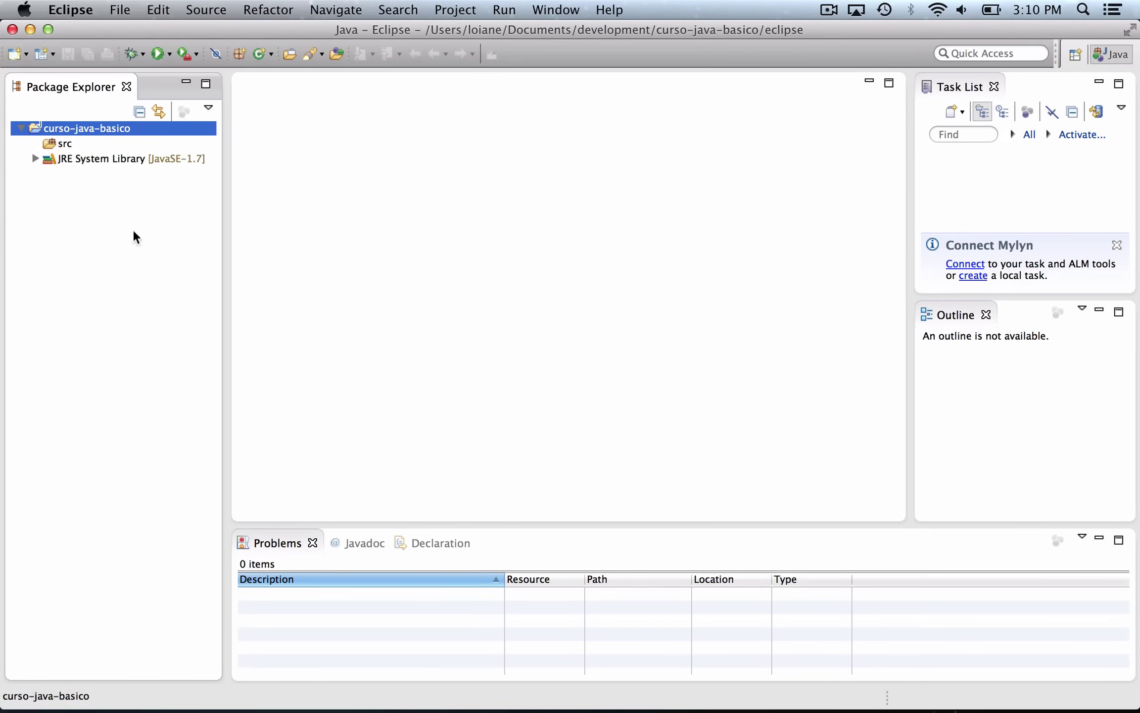
pyautogui.click(74, 146)
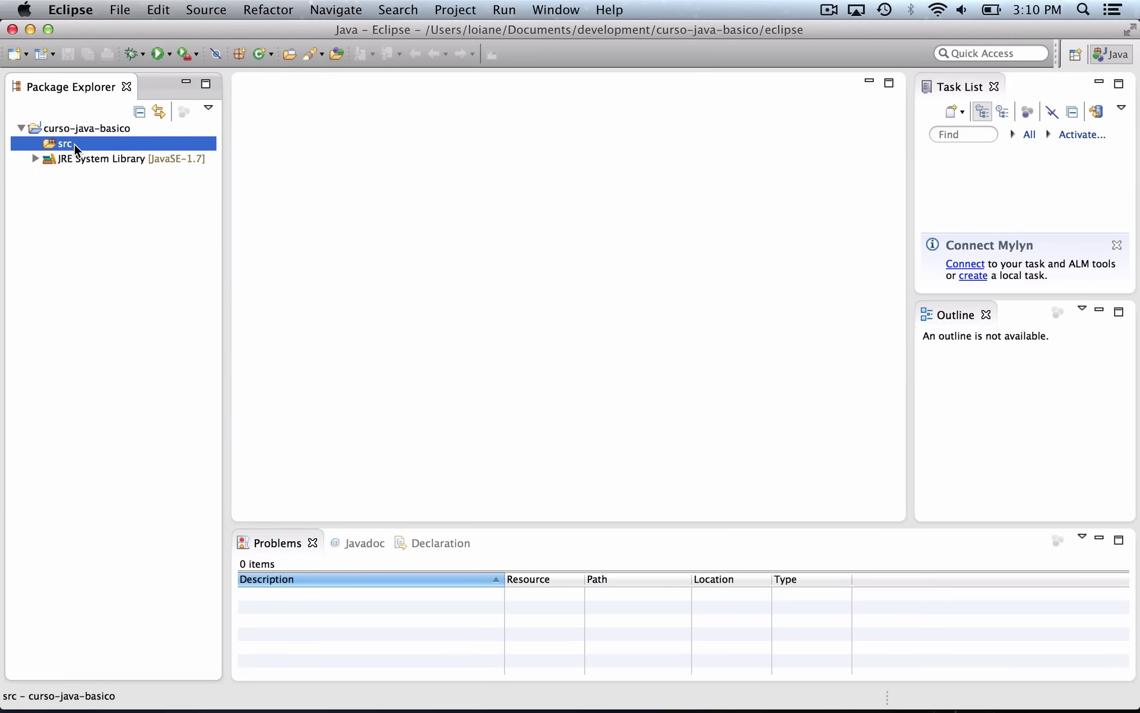
# Switch to Sublime Text 2, open the recent curso-java-basico folder and display HelloWorld.java from aula05.
pyautogui.press('super+Tab')
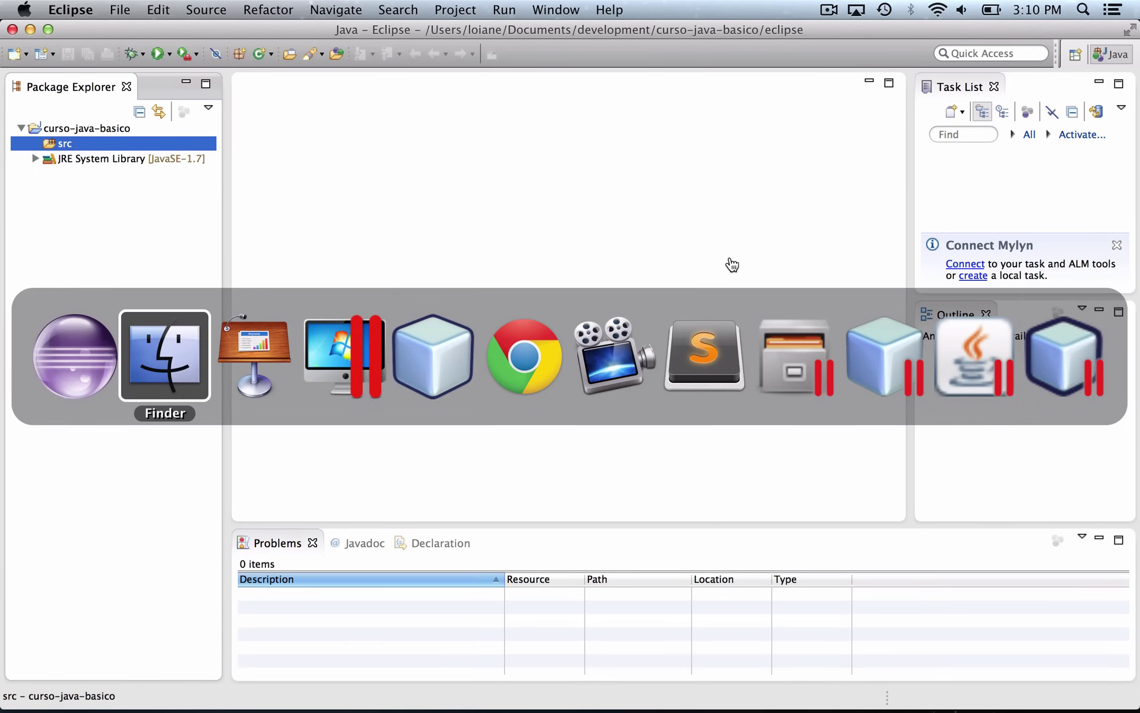
pyautogui.click(708, 354)
pyautogui.moveTo(654, 709)
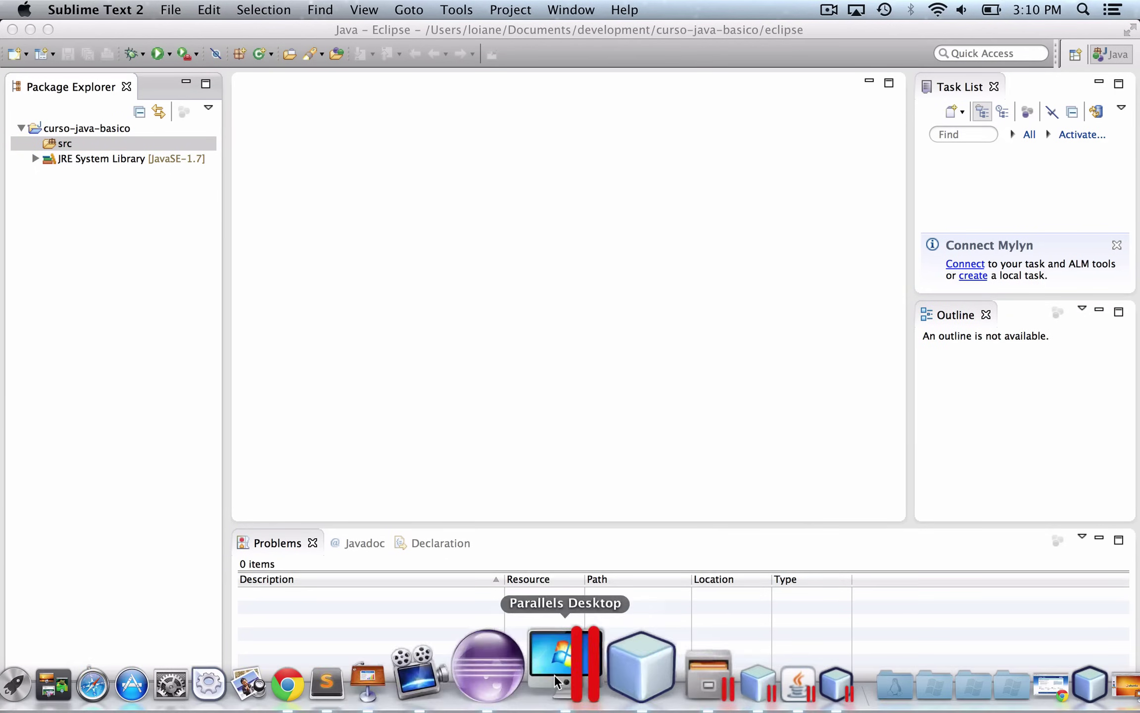
pyautogui.click(397, 671)
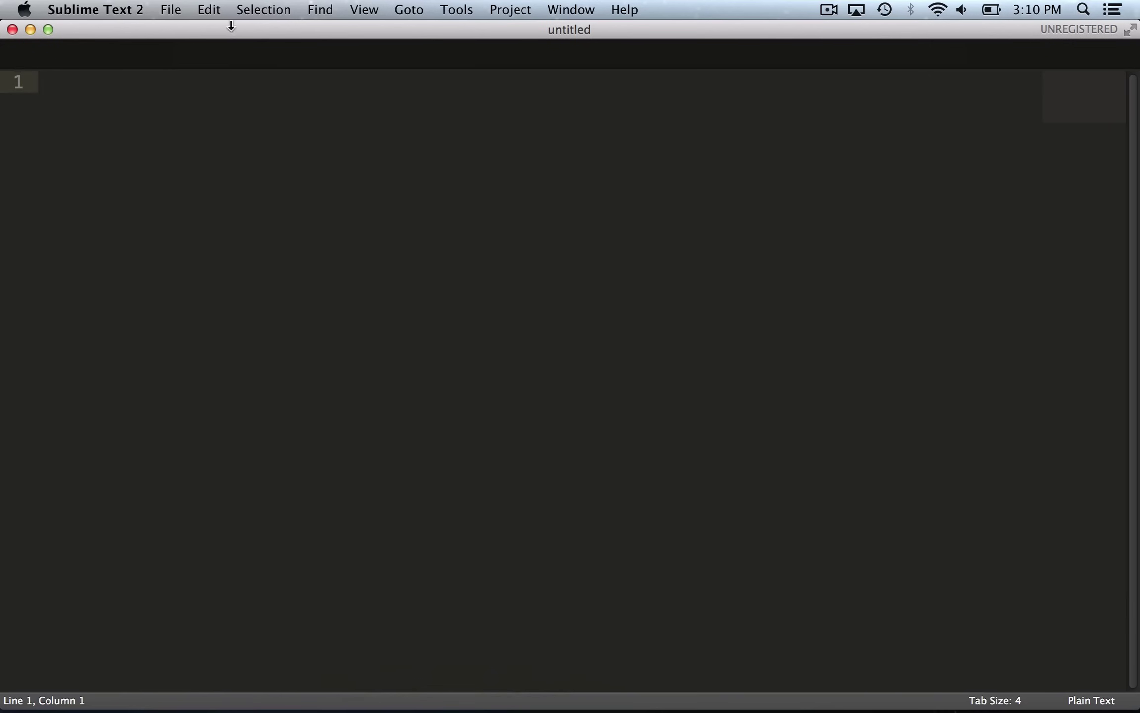
pyautogui.click(171, 11)
pyautogui.moveTo(208, 82)
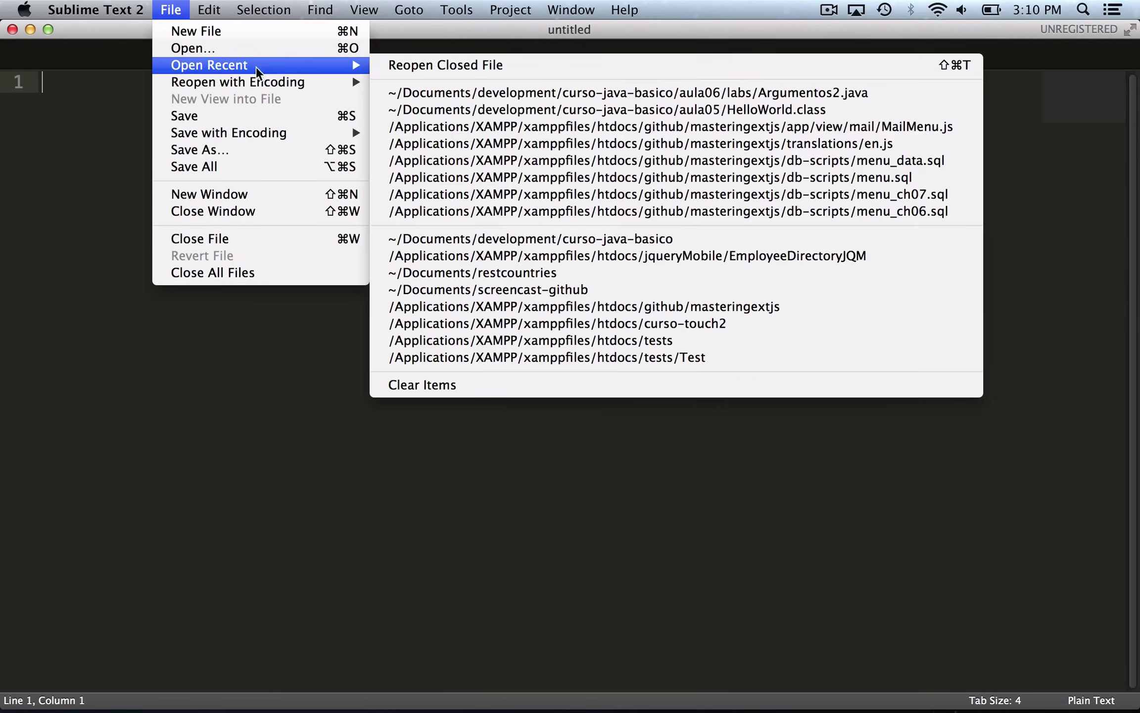
pyautogui.click(485, 239)
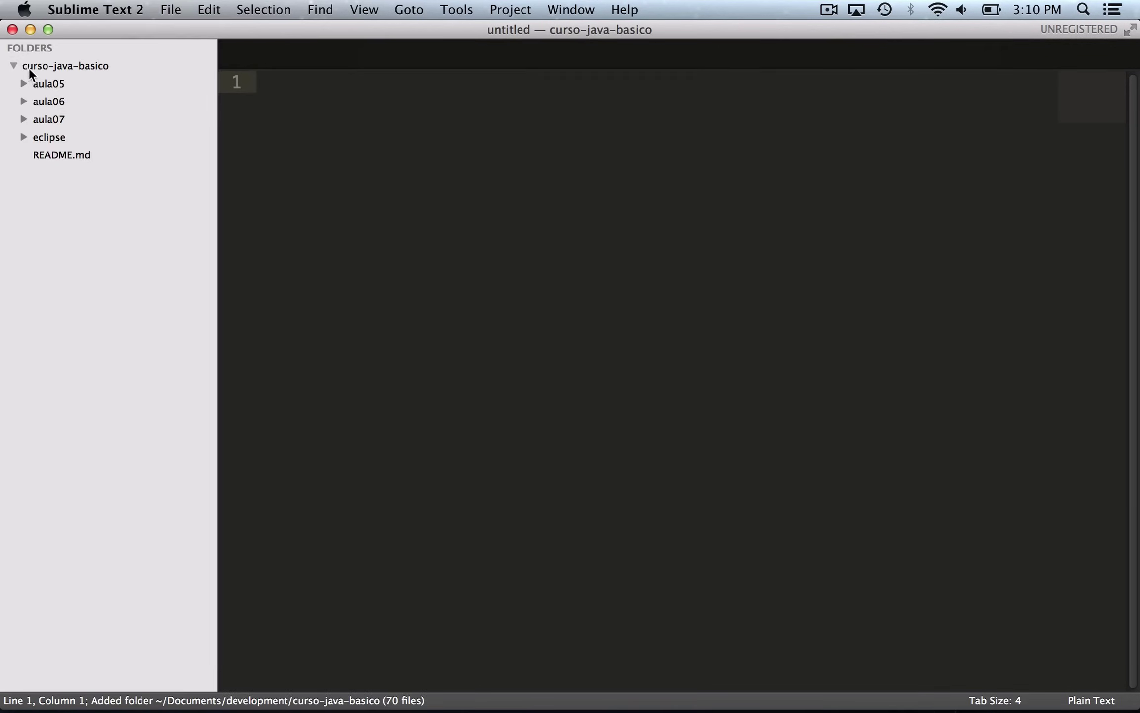
pyautogui.click(23, 85)
pyautogui.click(51, 120)
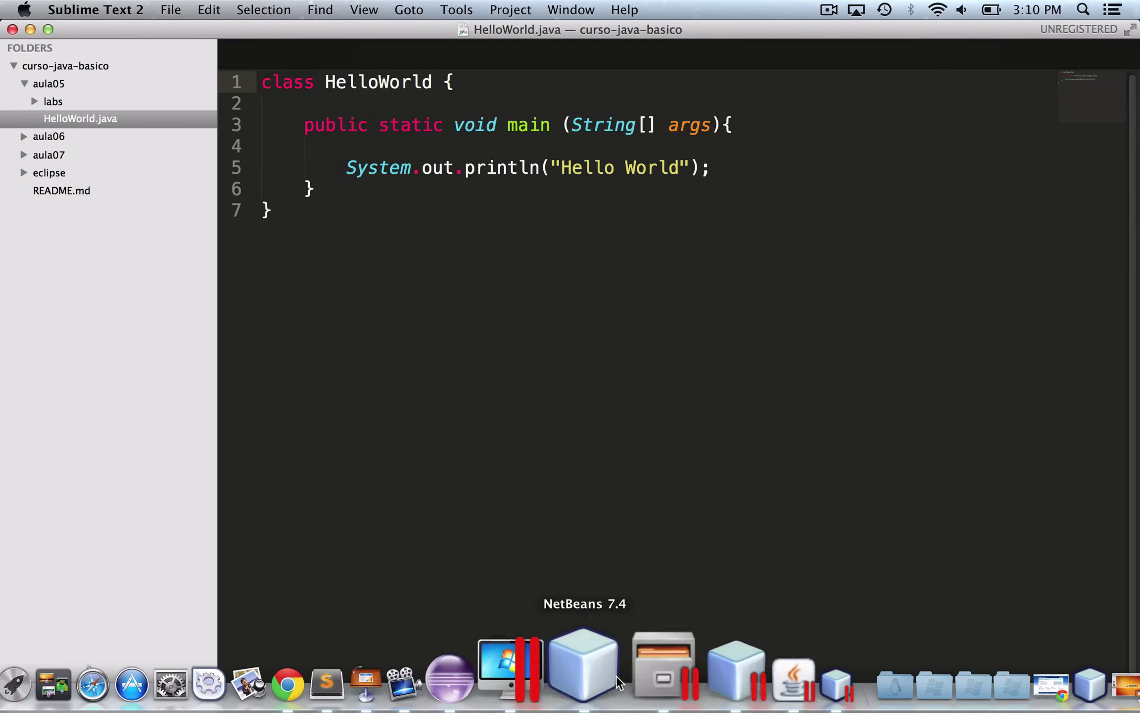
# Switch to Eclipse and create a public class HelloWorld in the src folder with a public static void main method stub.
pyautogui.click(501, 667)
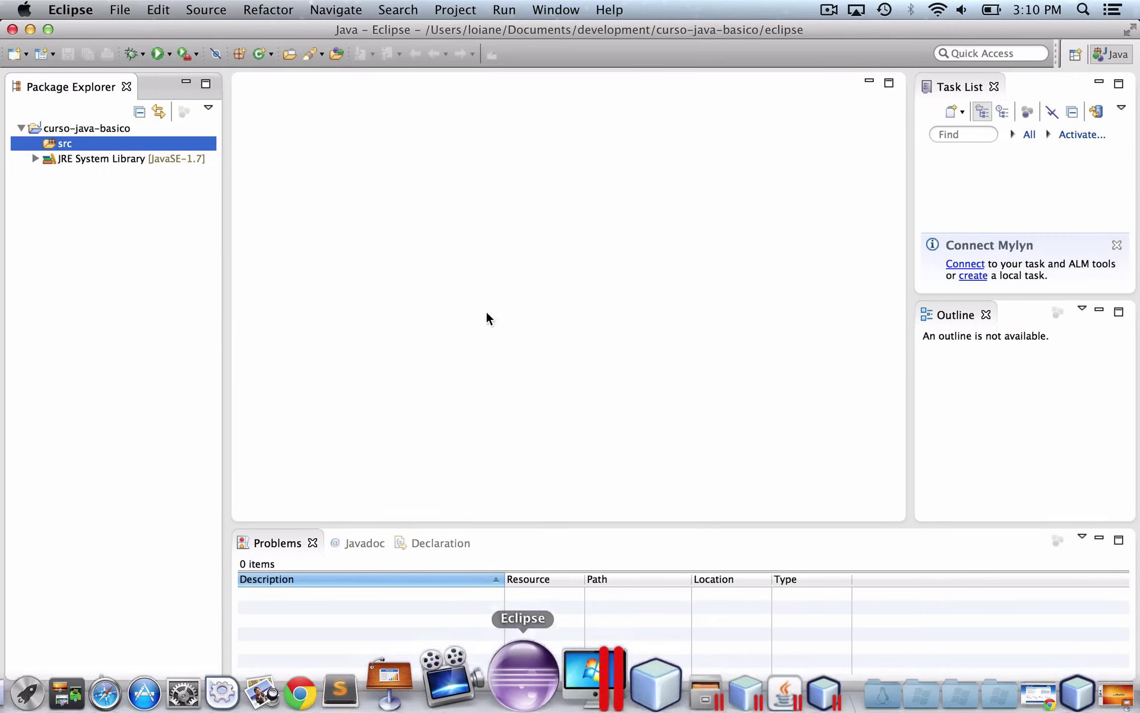
pyautogui.rightClick(80, 145)
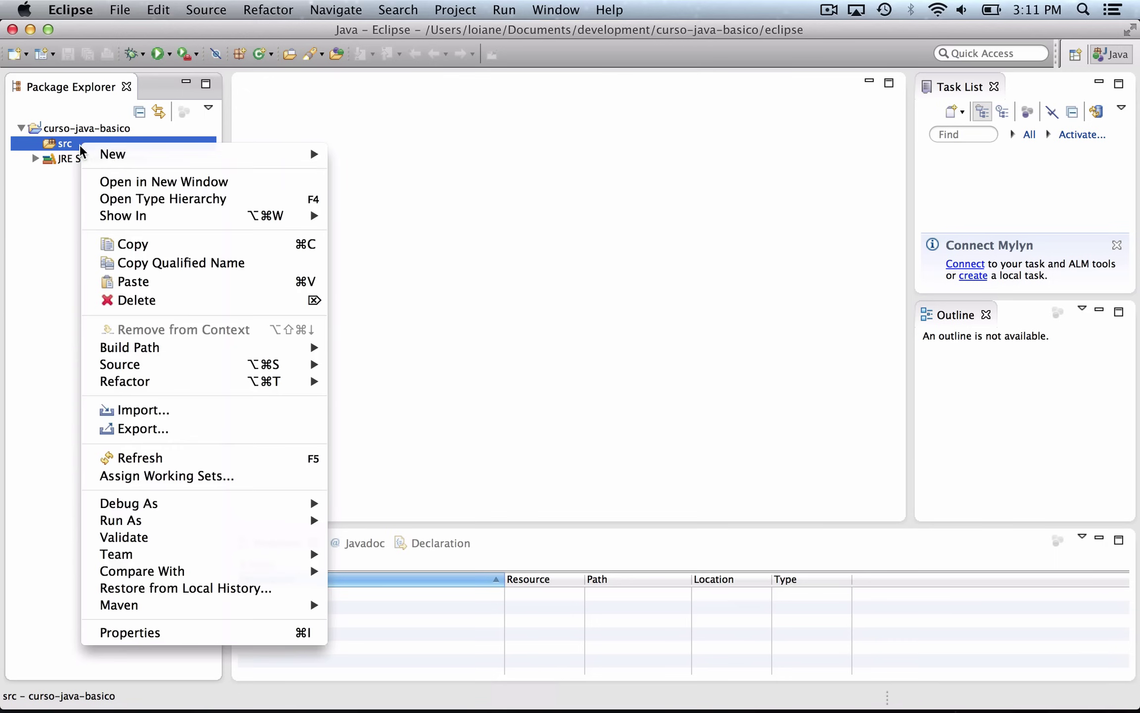
pyautogui.moveTo(119, 154)
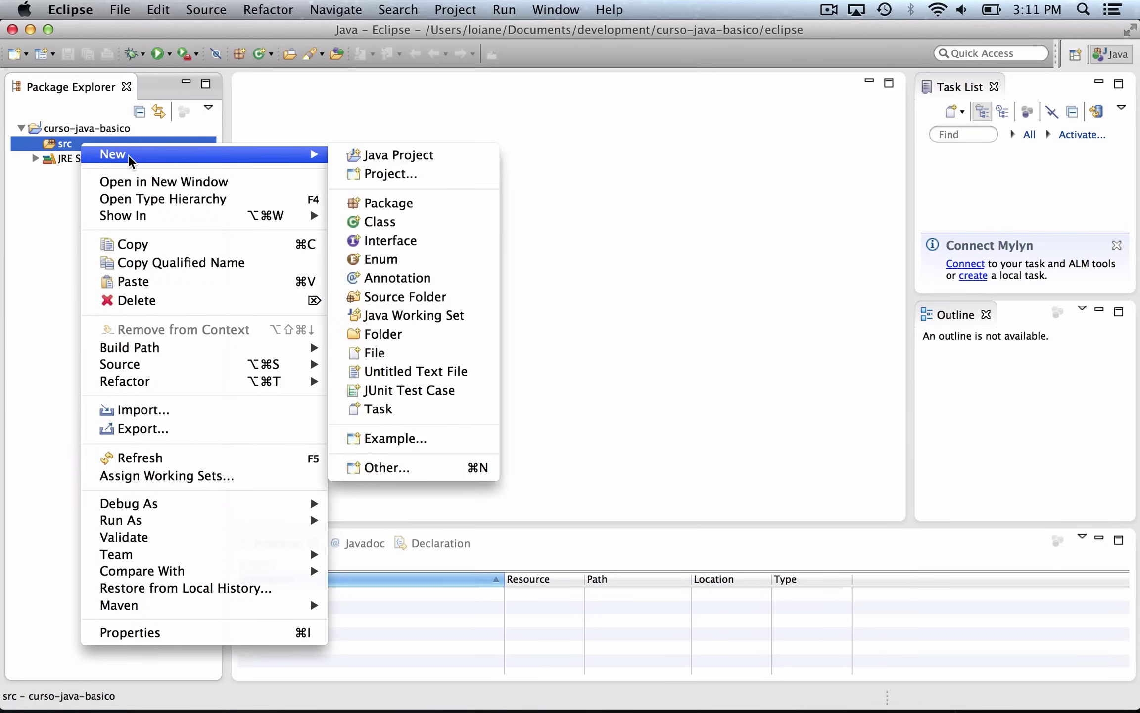
pyautogui.click(384, 224)
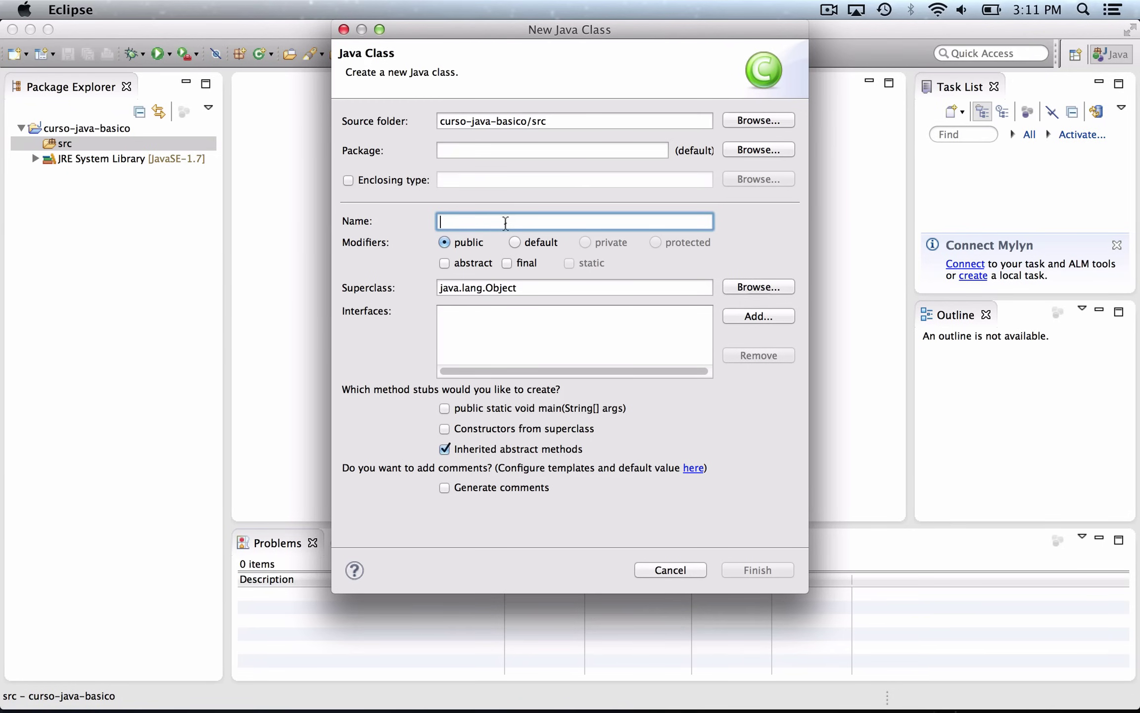
pyautogui.write('Hell')
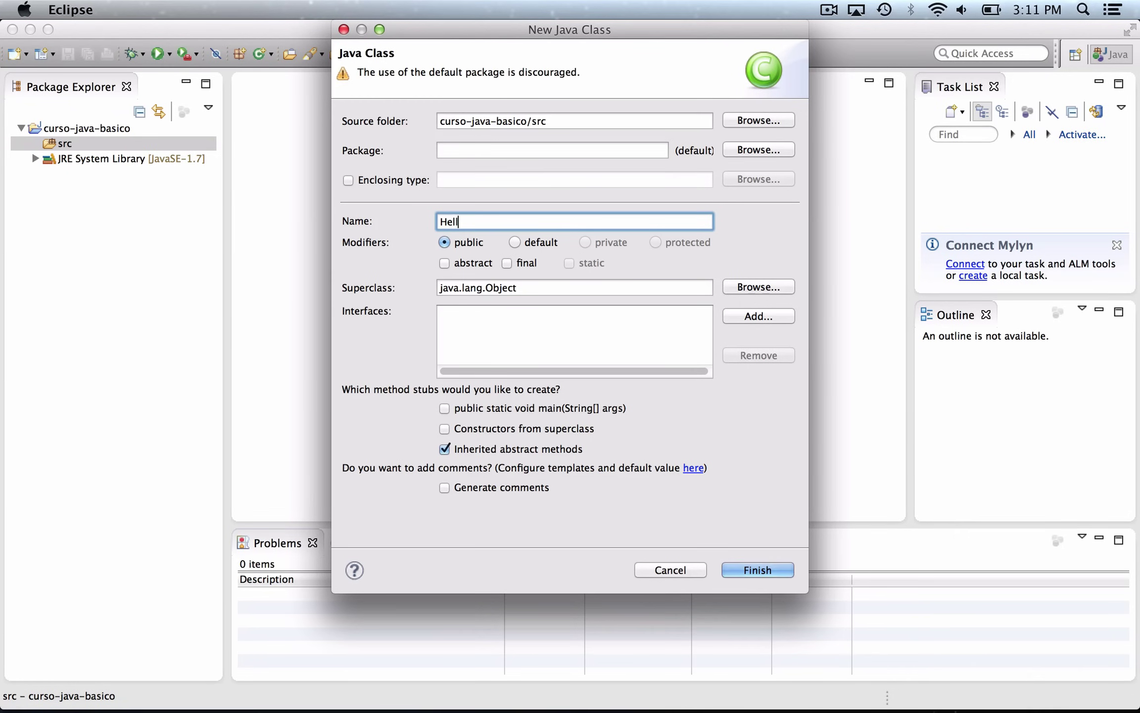
pyautogui.write('oWorld')
pyautogui.click(447, 409)
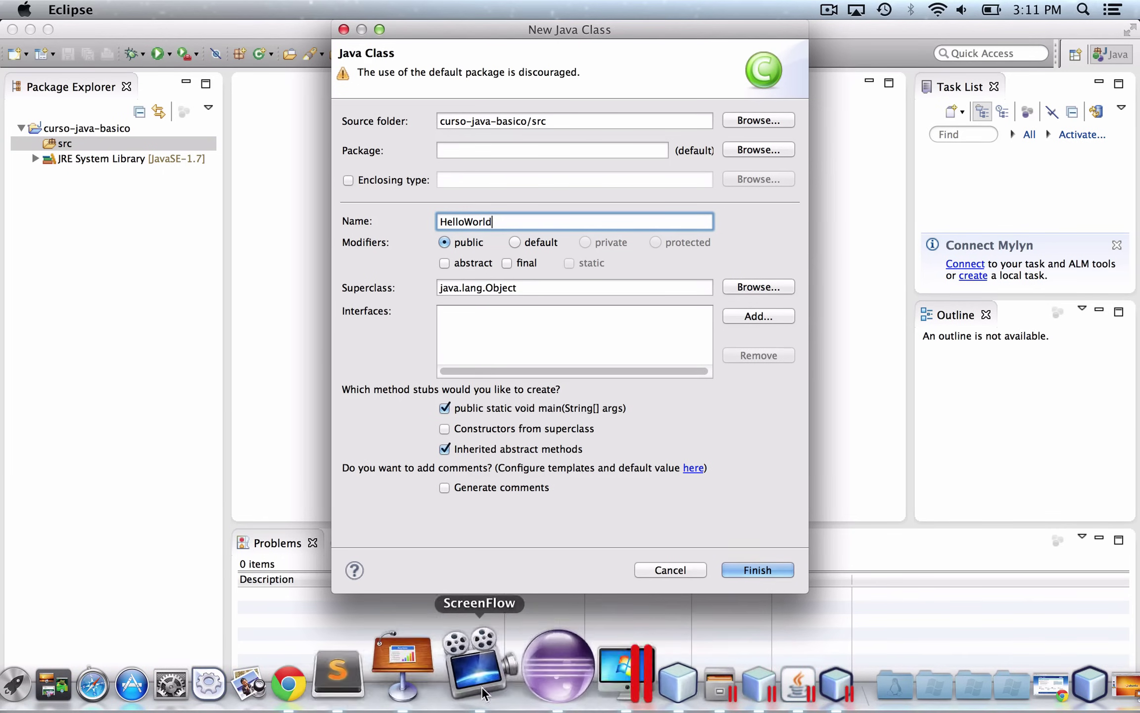
pyautogui.click(416, 666)
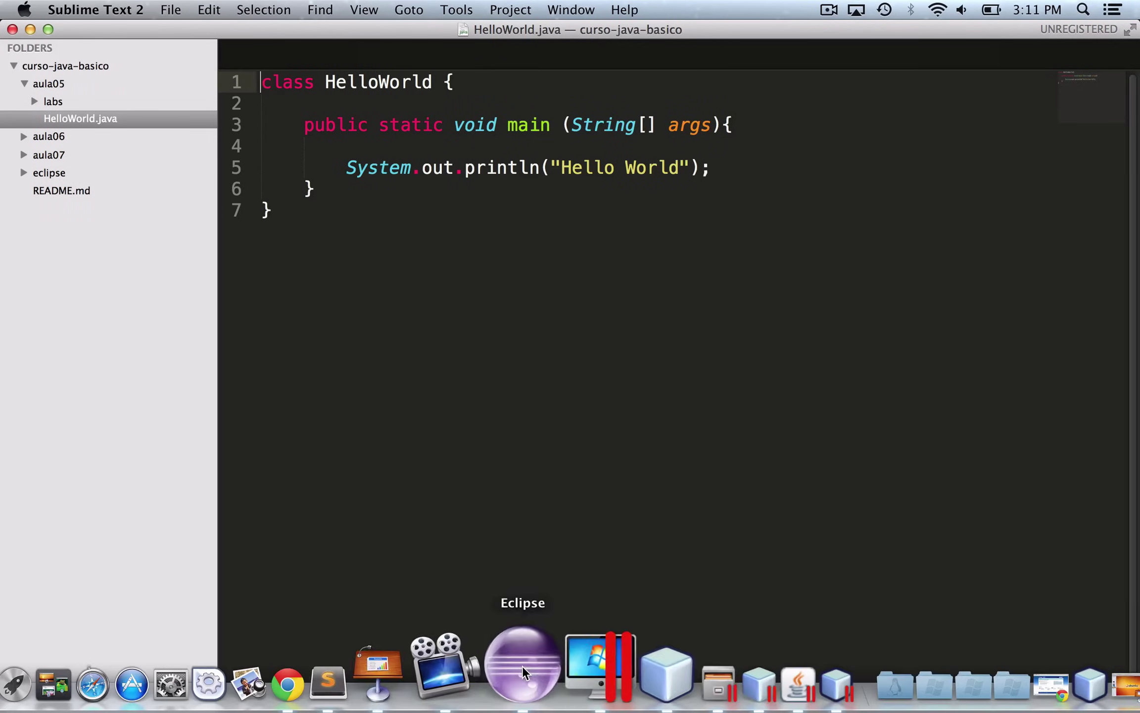
pyautogui.click(515, 667)
pyautogui.click(766, 569)
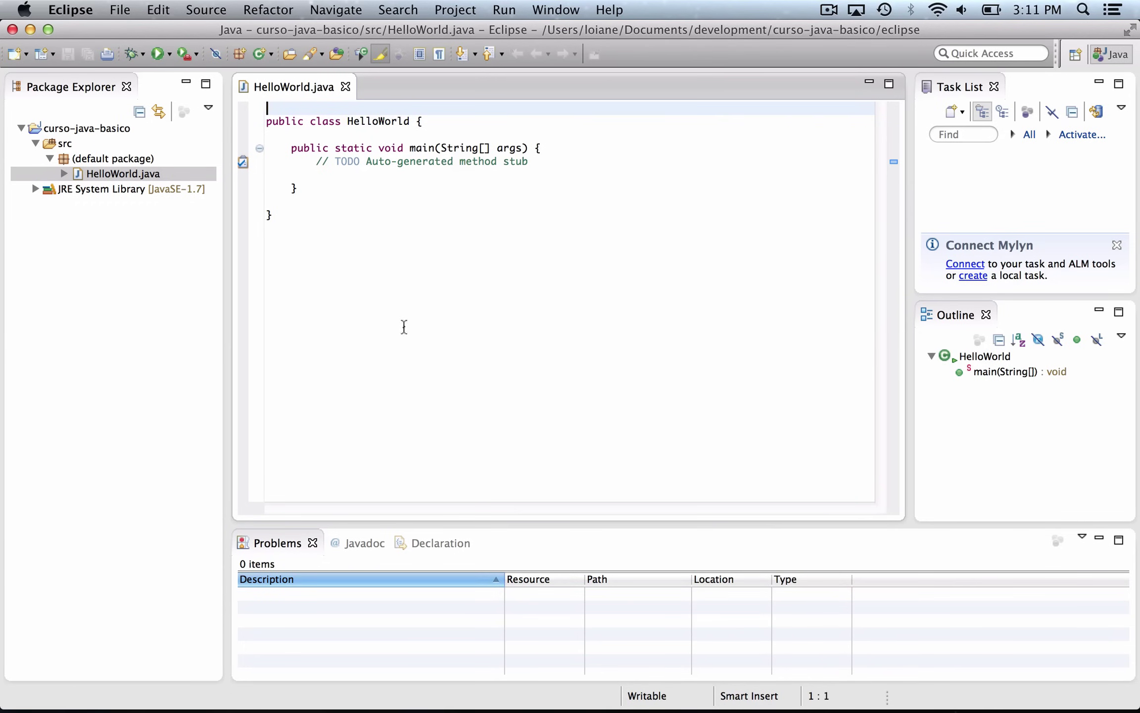
# Replace the auto-generated TODO comment in the main method with an empty System.out.println(); call, completed by content assist.
pyautogui.moveTo(316, 162); pyautogui.dragTo(541, 163)
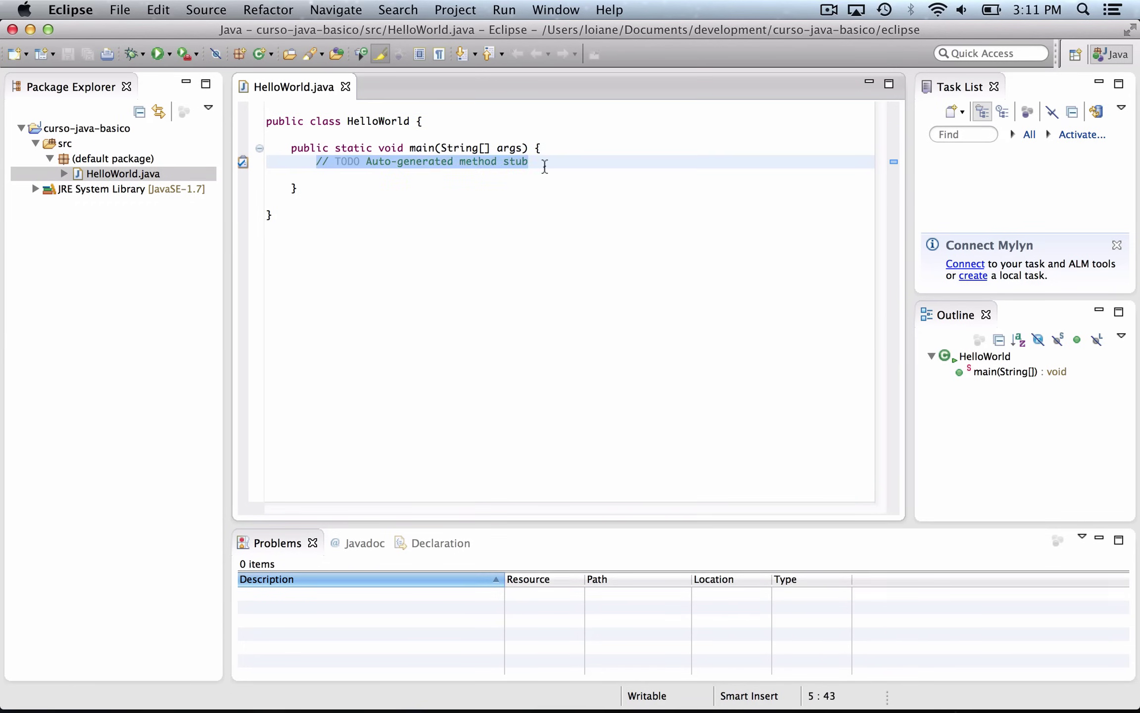
pyautogui.press('Return')
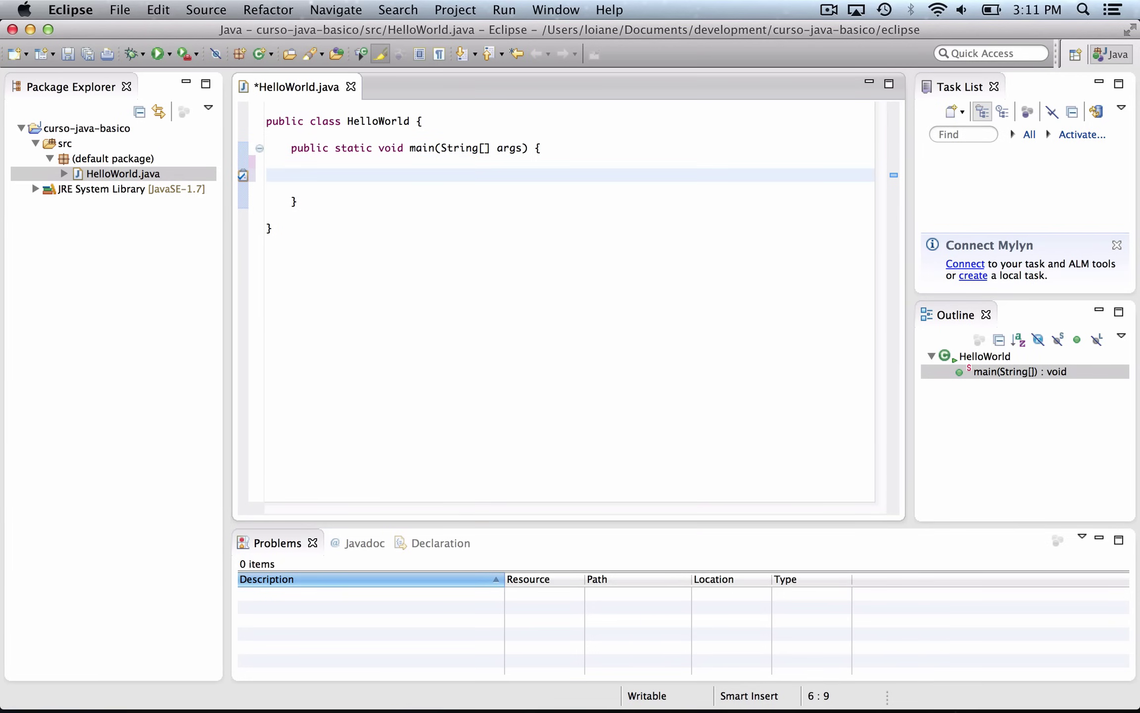
pyautogui.write('System.')
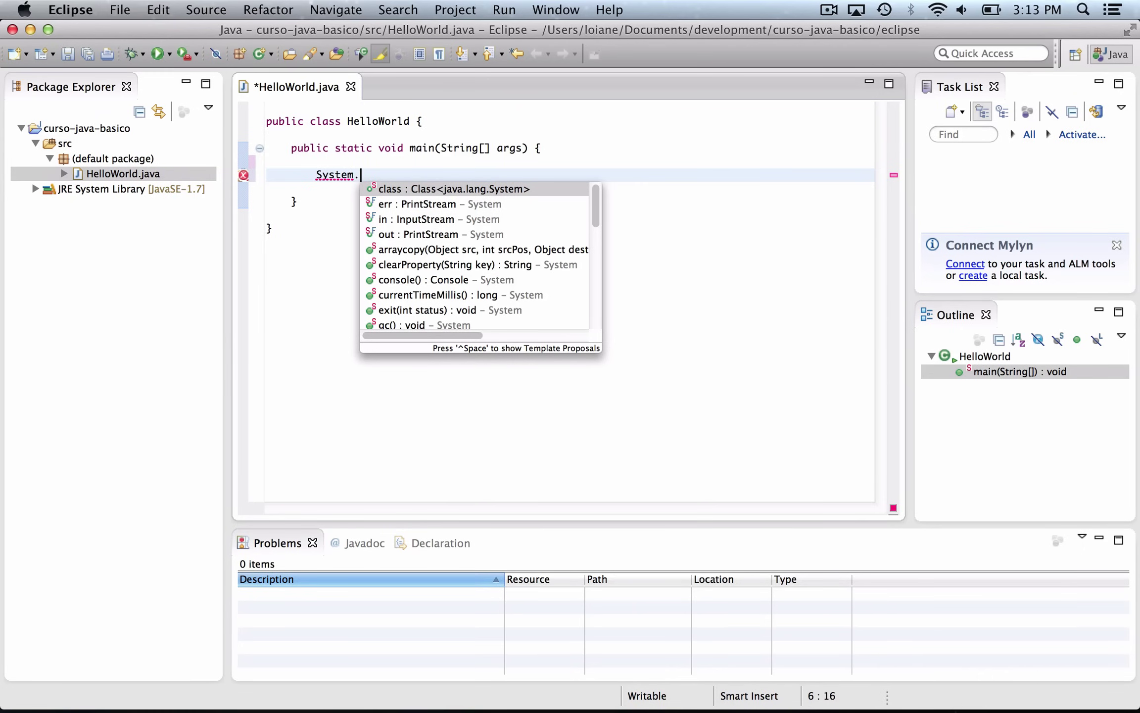
pyautogui.write('out.')
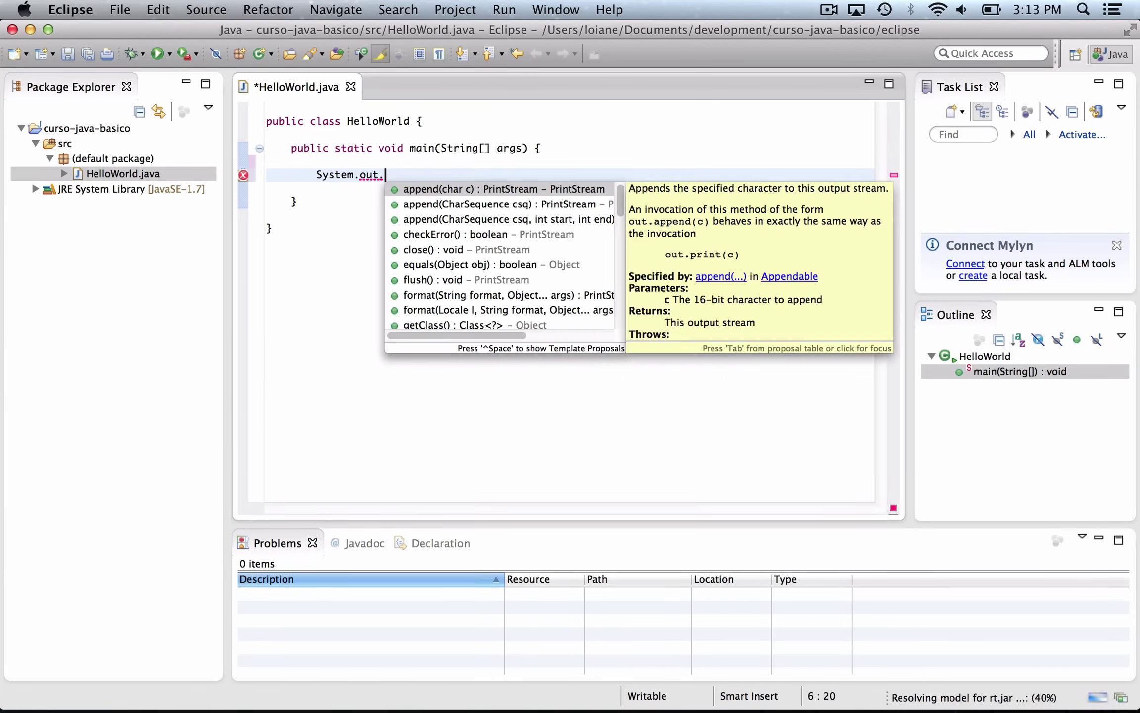
pyautogui.write('o')
pyautogui.press('BackSpace')
pyautogui.write('prin')
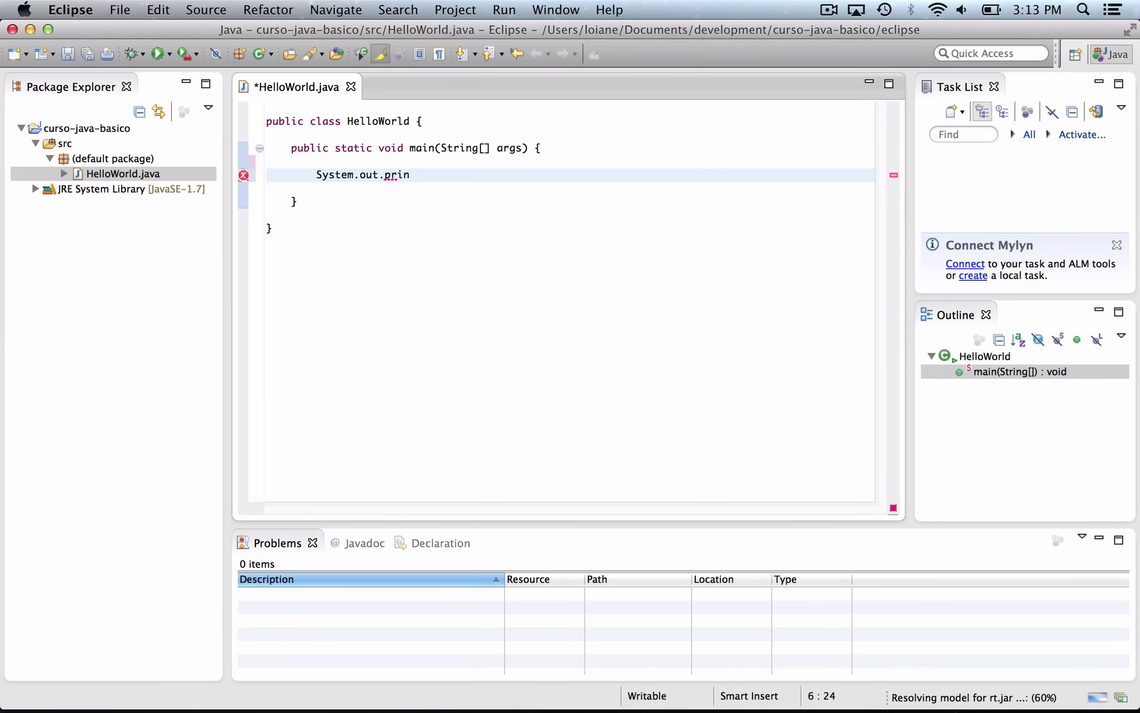
pyautogui.hotkey('ctrl', 'space')
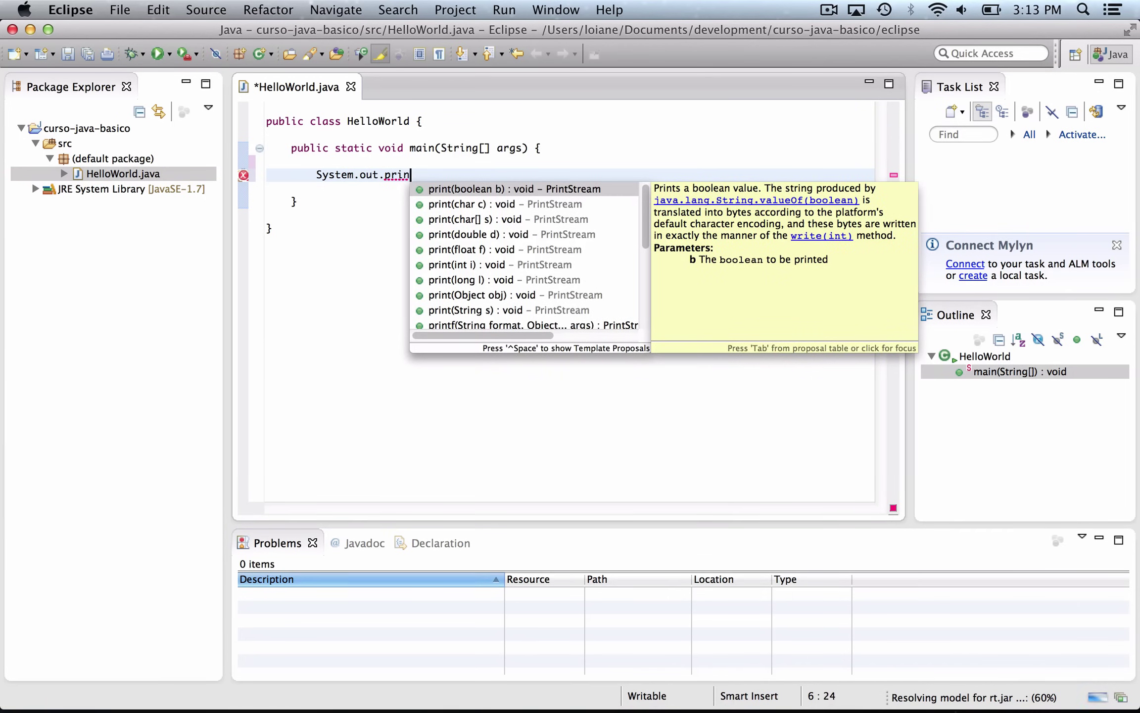
pyautogui.write('tln')
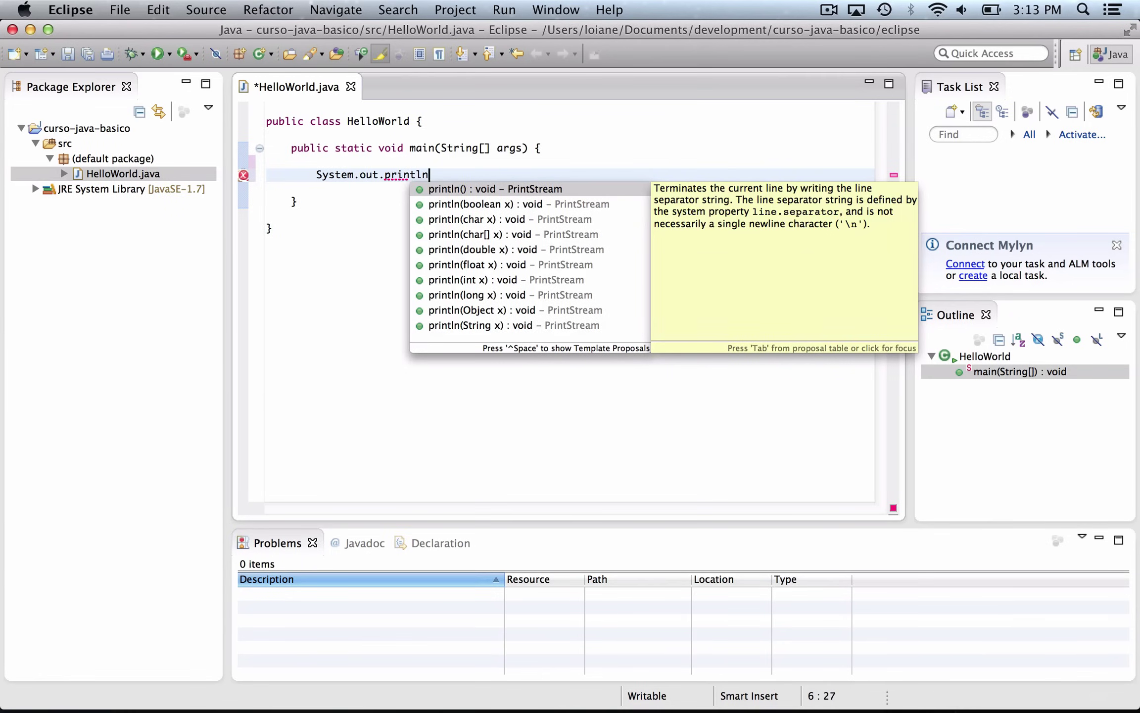
pyautogui.press('Return')
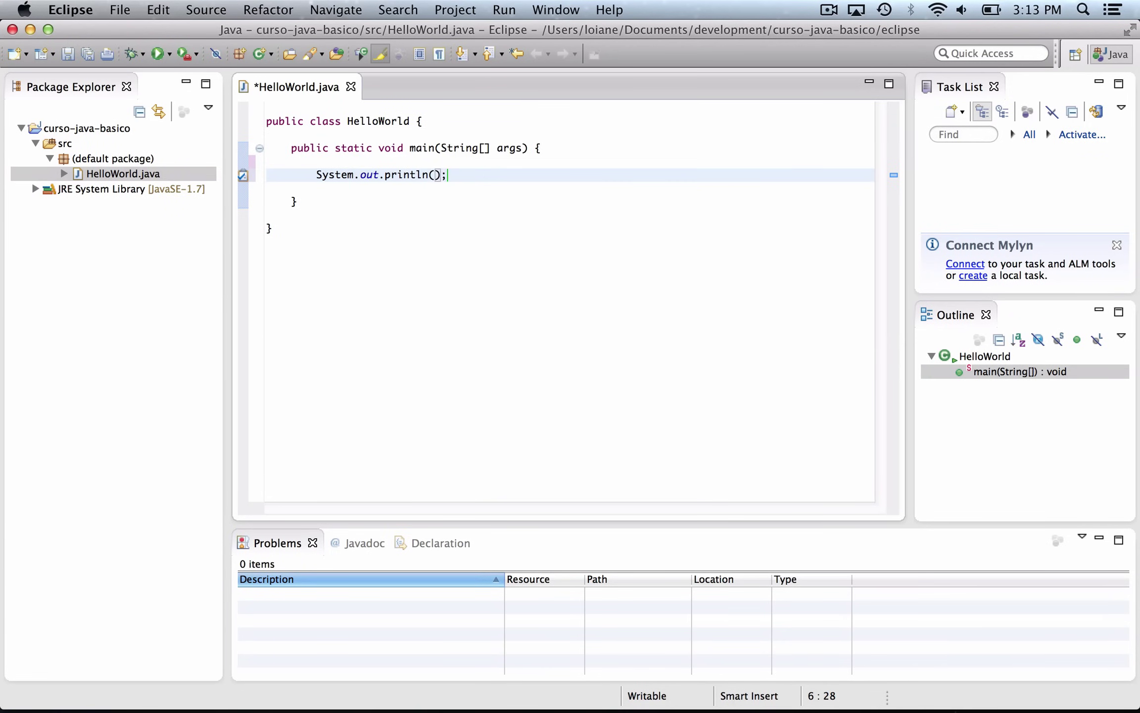
# Insert the string "Hello World" as the println argument and save HelloWorld.java.
pyautogui.write('""')
pyautogui.press('Left')
pyautogui.write('Hello World')
pyautogui.press('Right')
pyautogui.press('Right')
pyautogui.press('super+s')
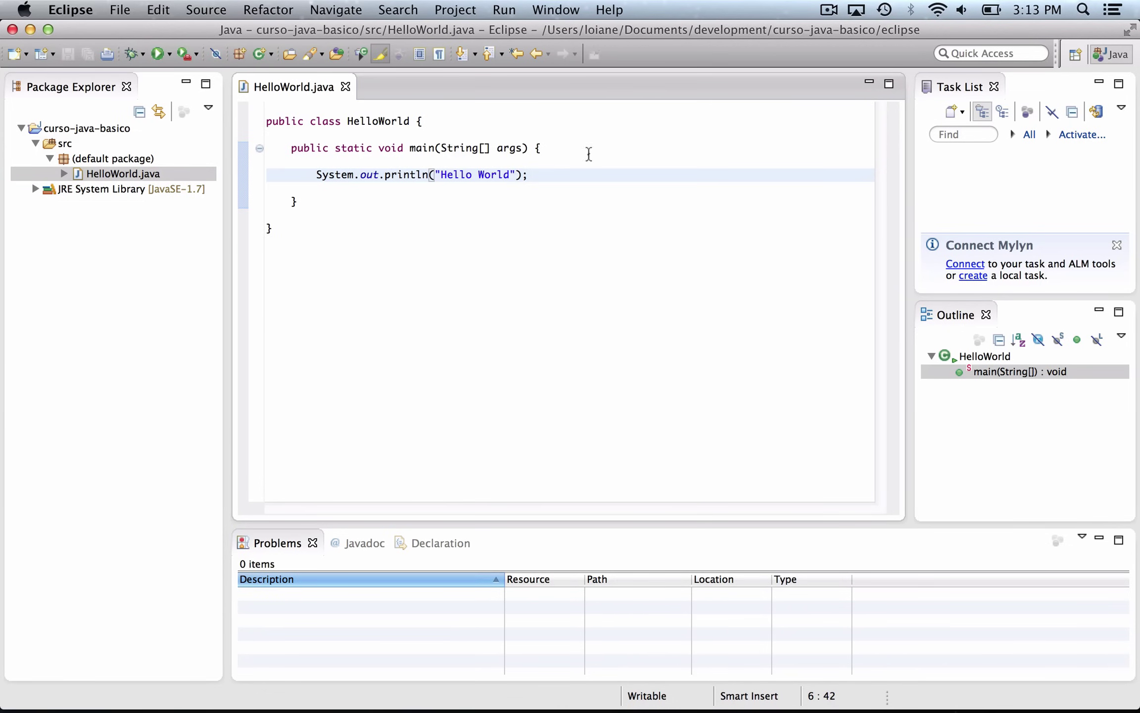
pyautogui.click(531, 192)
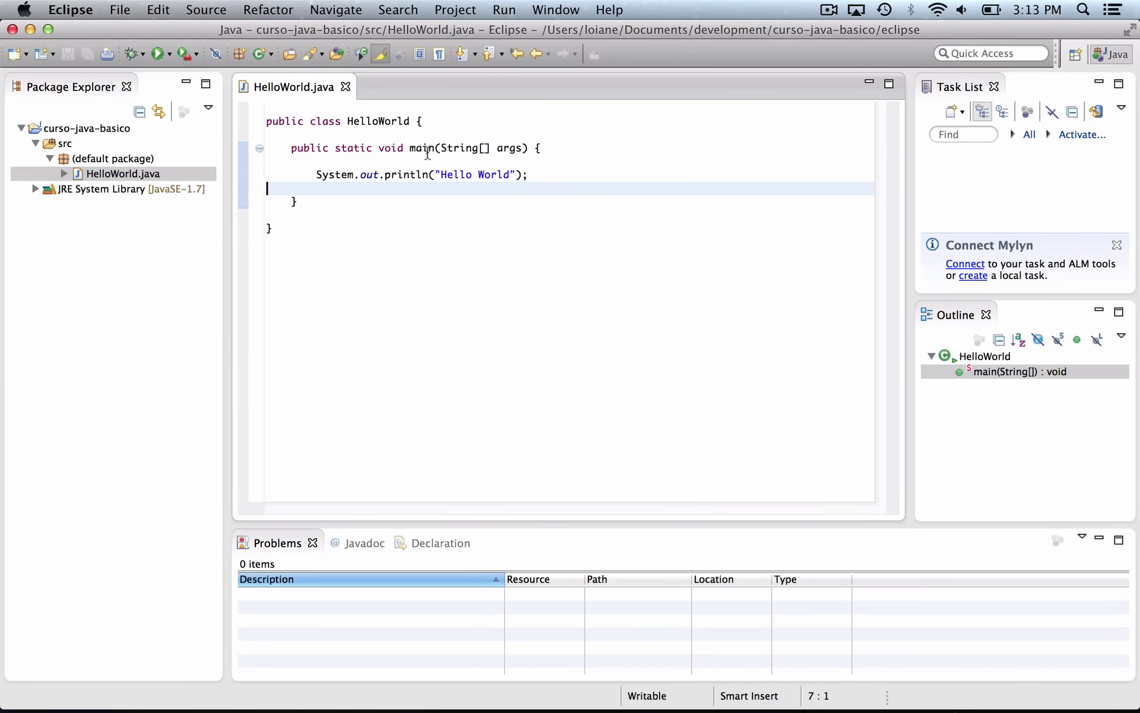
# Set the basic Text Font used by Eclipse's text editors to Monaco Regular, size 14, in the preferences.
pyautogui.click(79, 9)
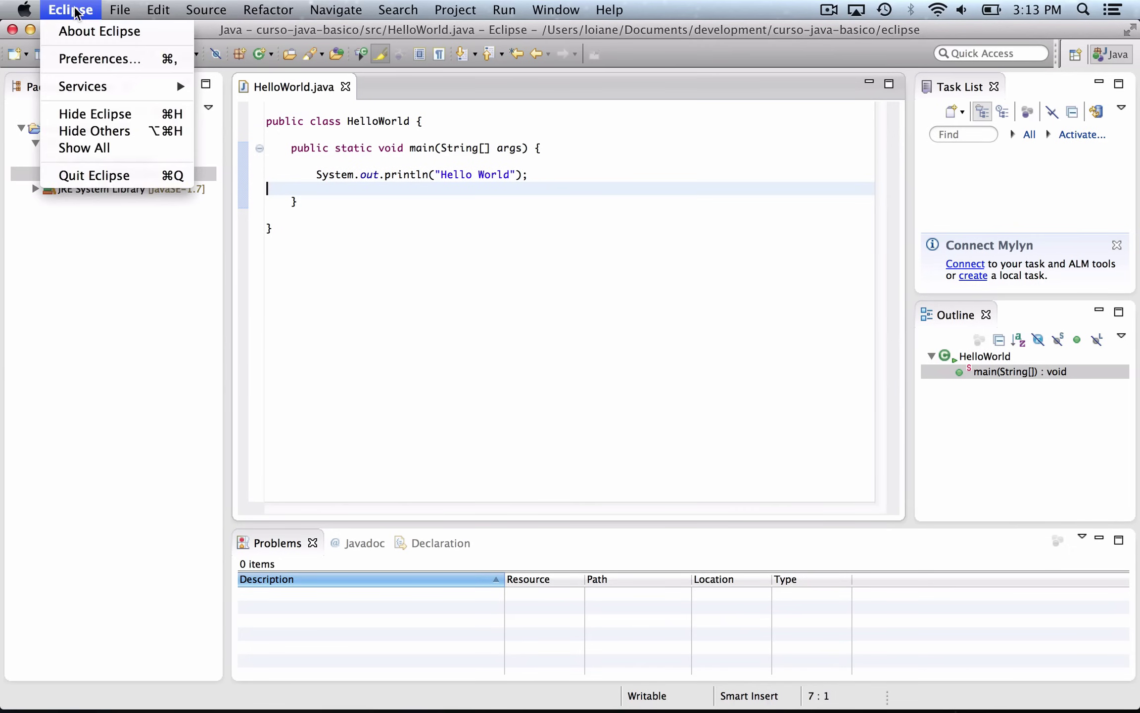
pyautogui.click(81, 57)
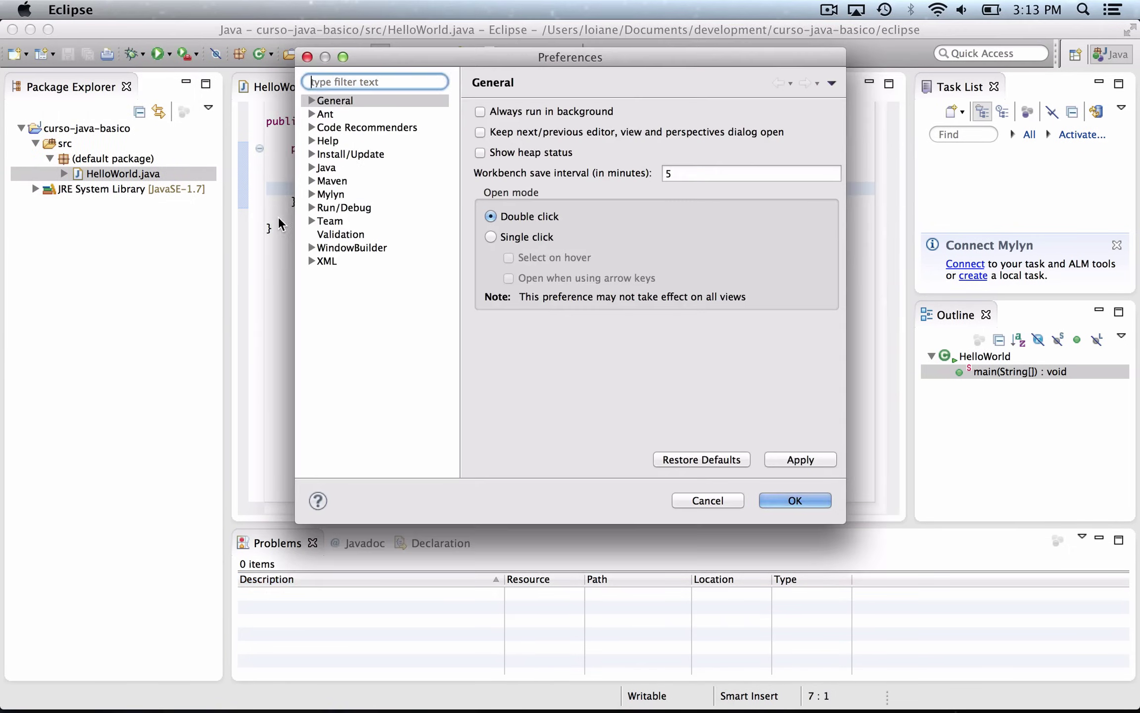
pyautogui.click(312, 101)
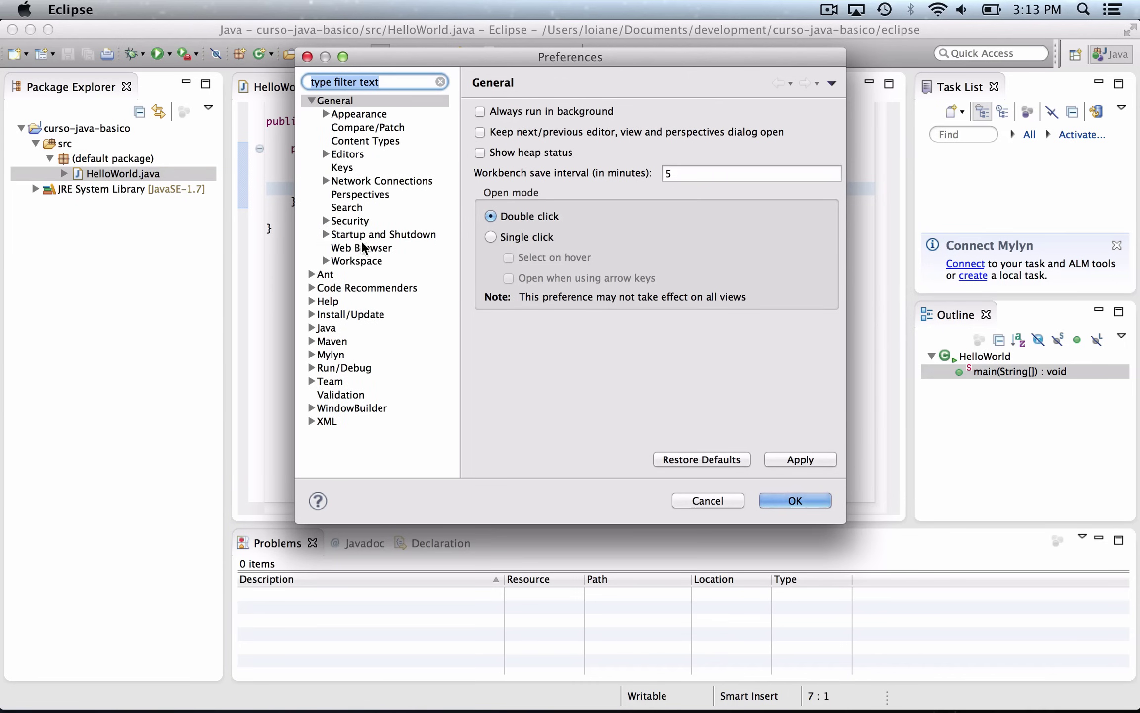
pyautogui.click(341, 154)
pyautogui.click(326, 155)
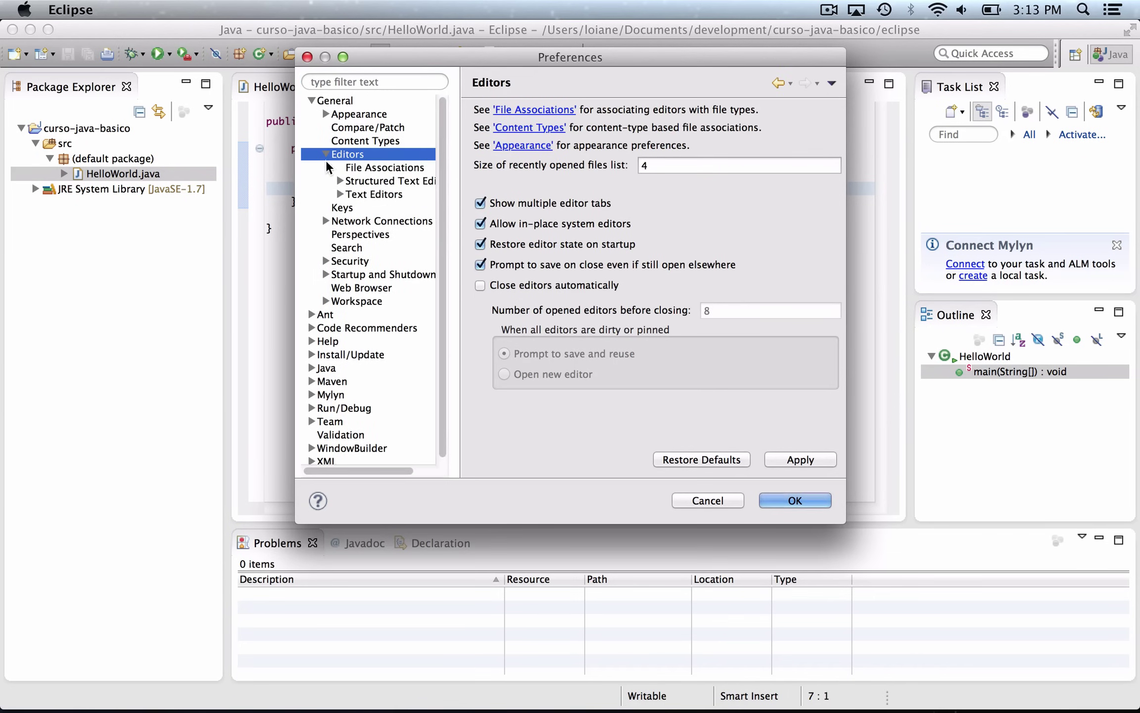
pyautogui.click(340, 195)
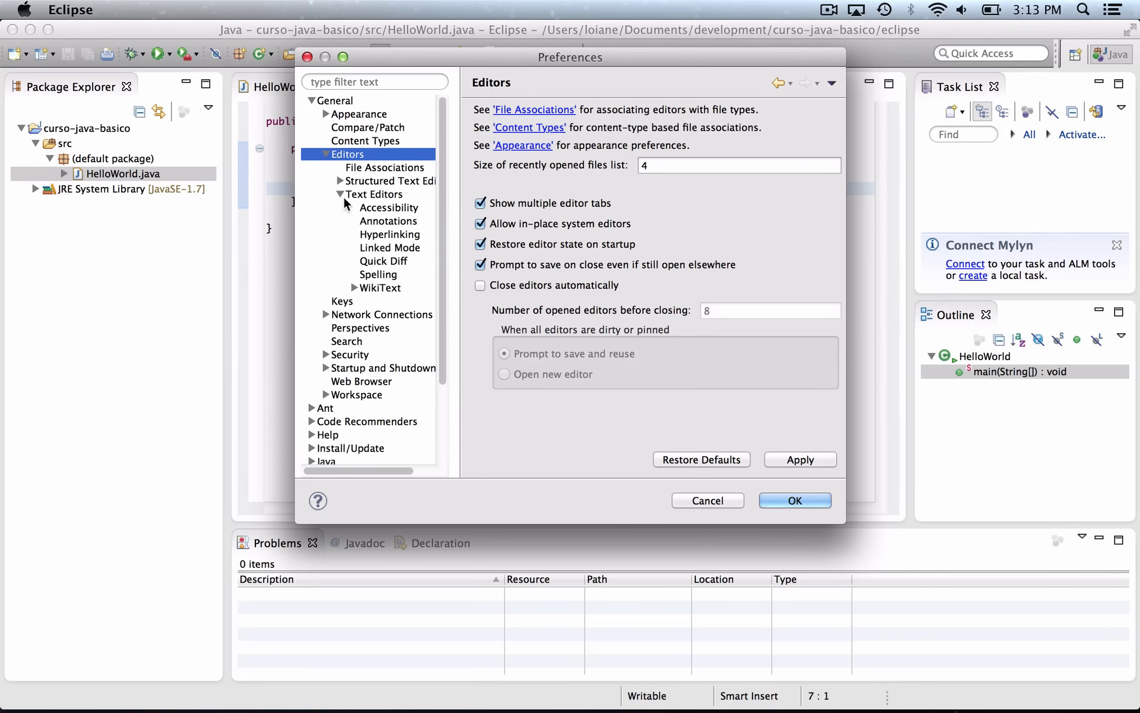
pyautogui.click(382, 195)
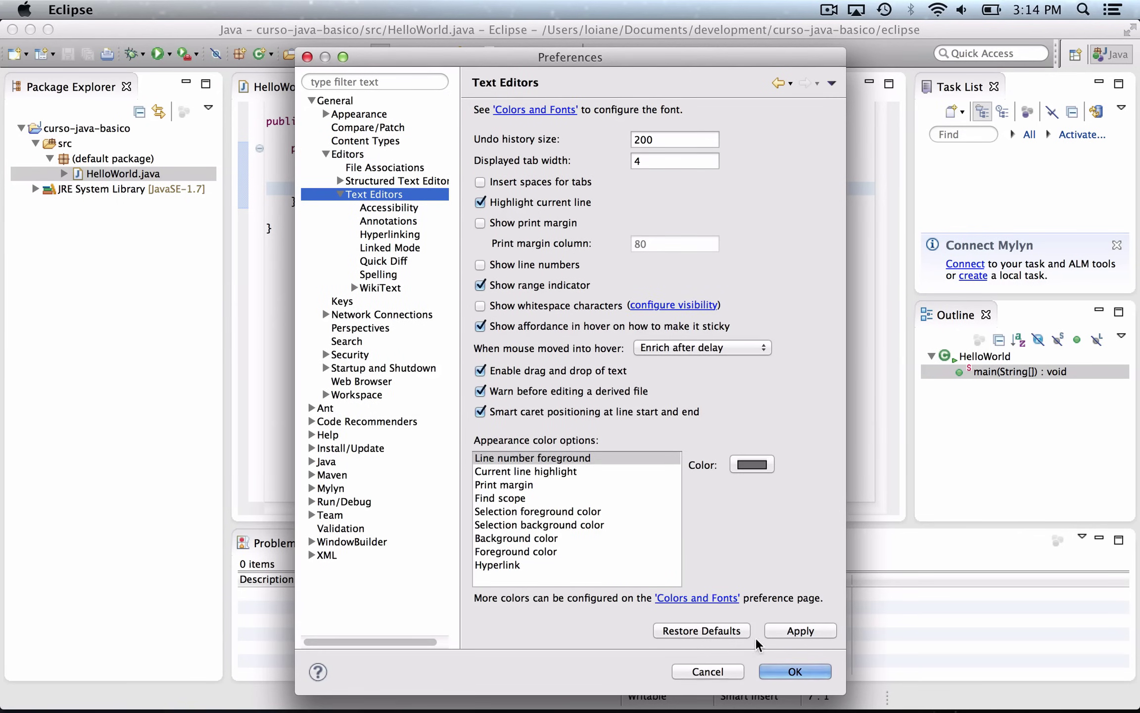
pyautogui.click(517, 112)
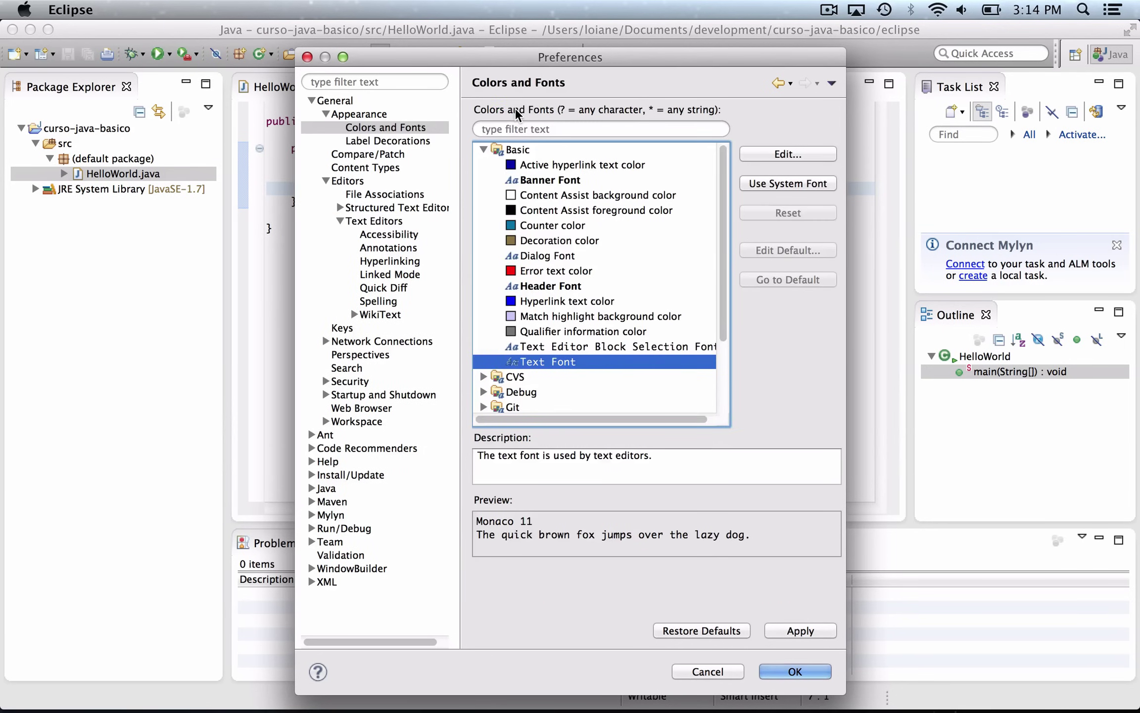
pyautogui.click(807, 159)
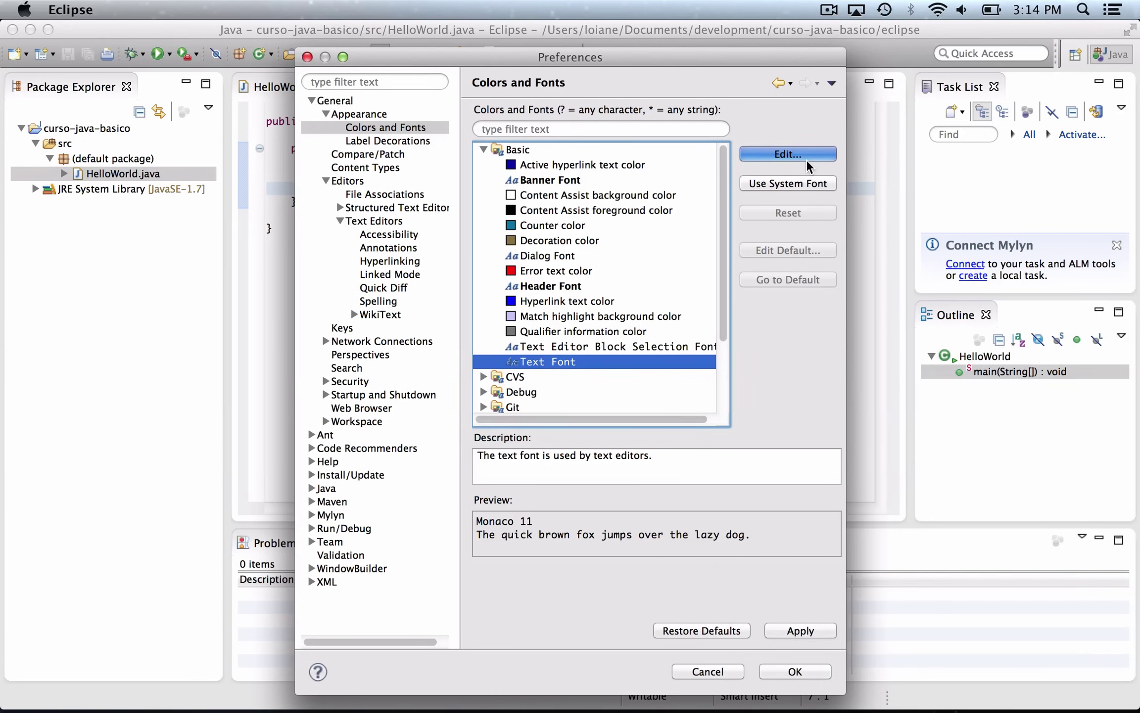
pyautogui.click(1033, 549)
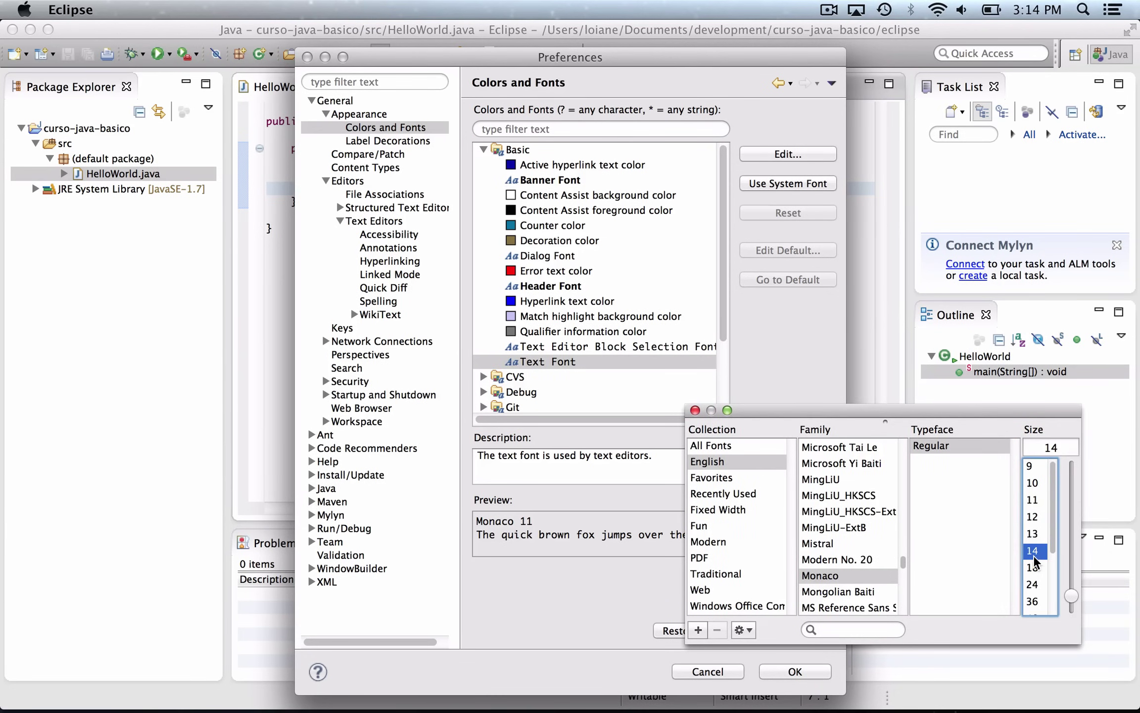
pyautogui.click(695, 410)
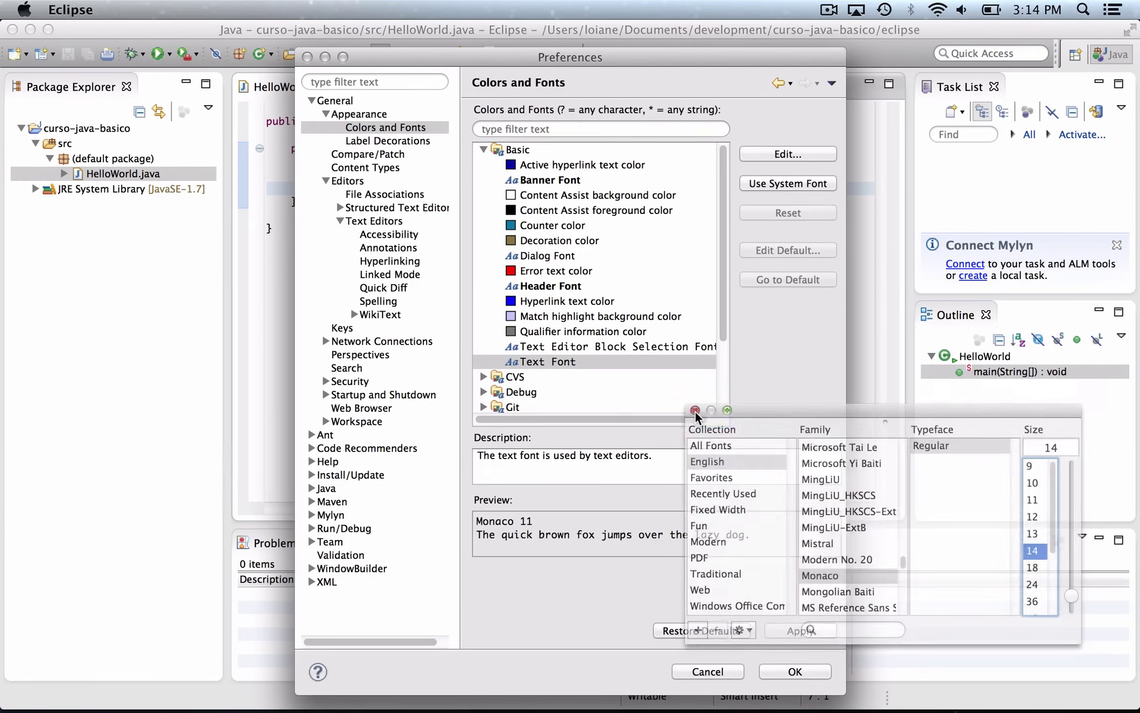
pyautogui.click(795, 671)
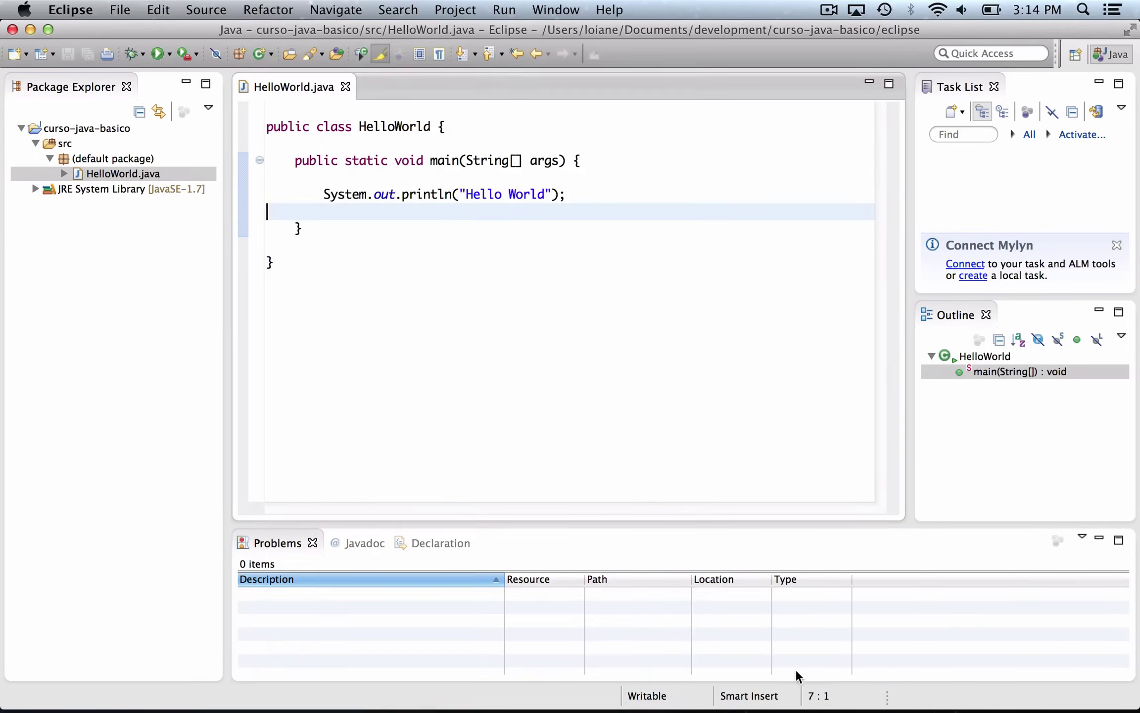
# Show line numbers in the editor, then delete the empty last line of HelloWorld.java and save the file.
pyautogui.click(593, 346)
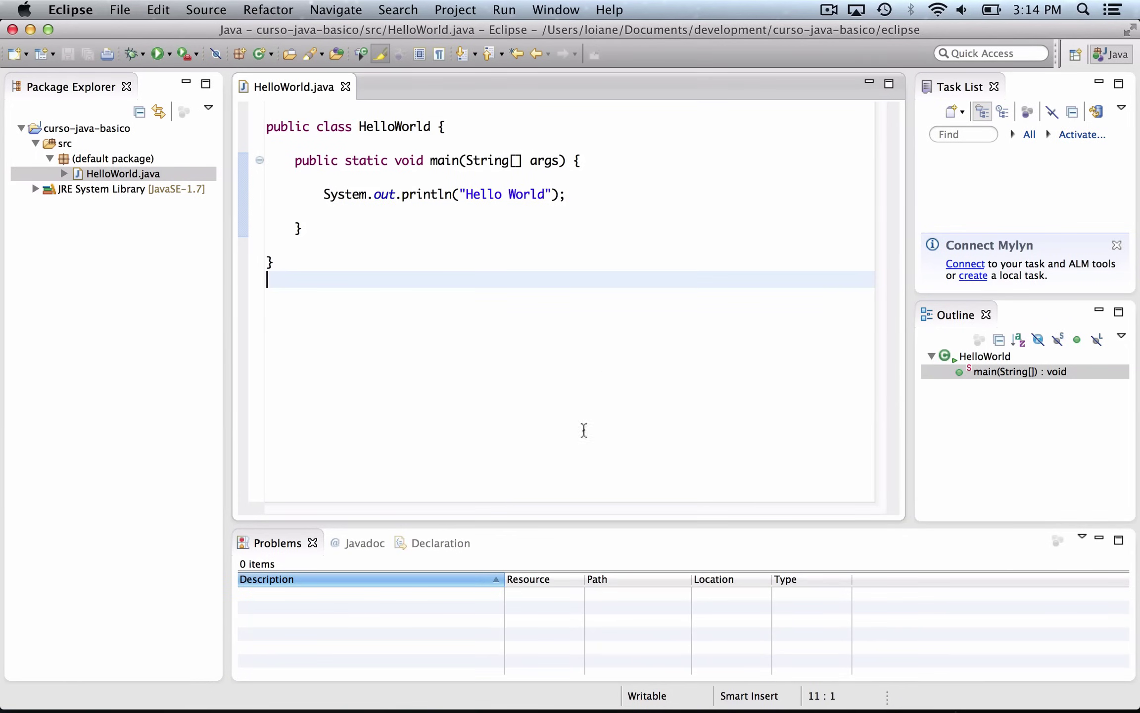
pyautogui.rightClick(245, 159)
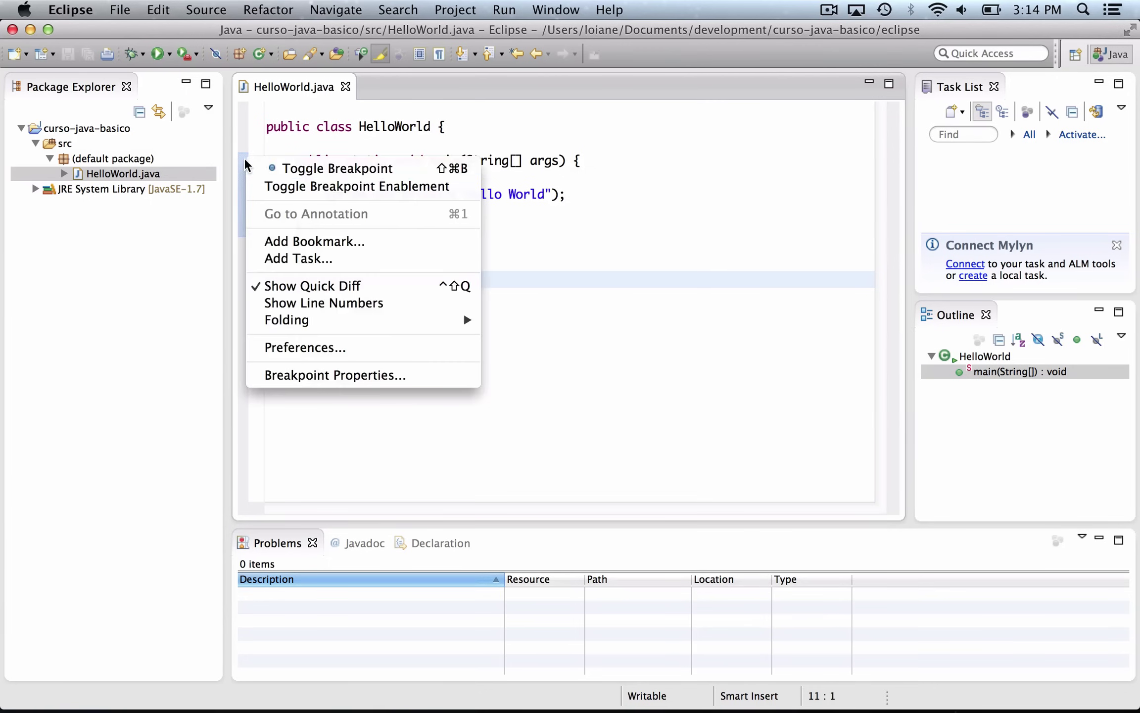
pyautogui.click(337, 306)
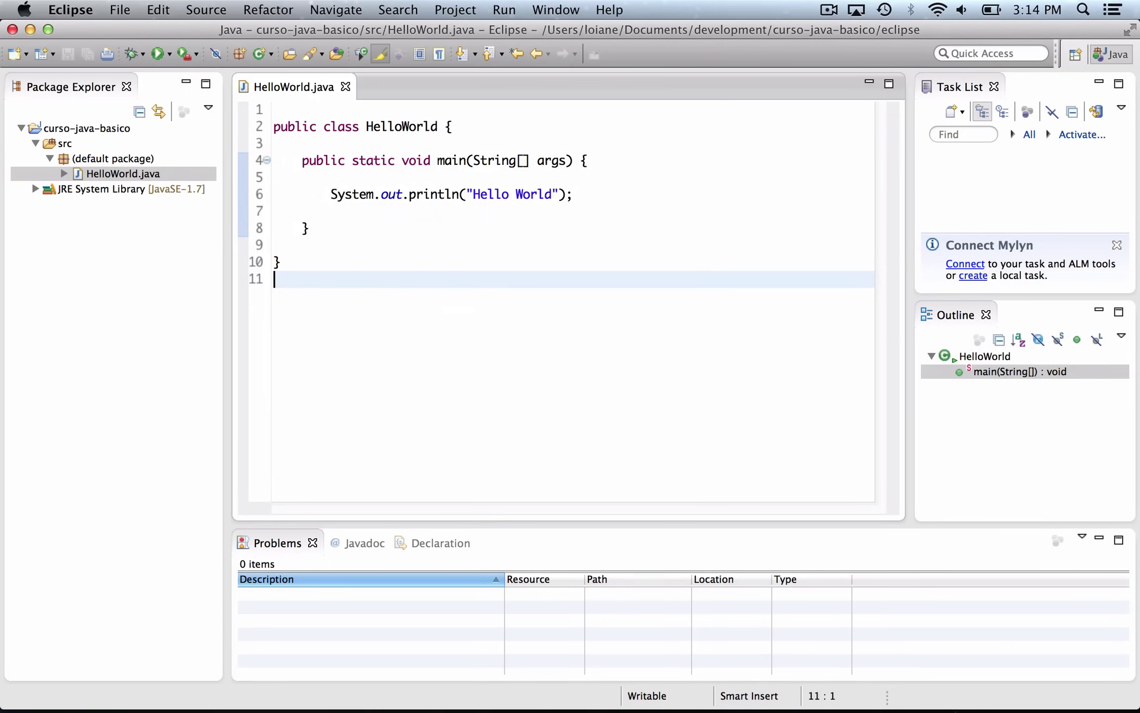
pyautogui.press('BackSpace')
pyautogui.press('super+s')
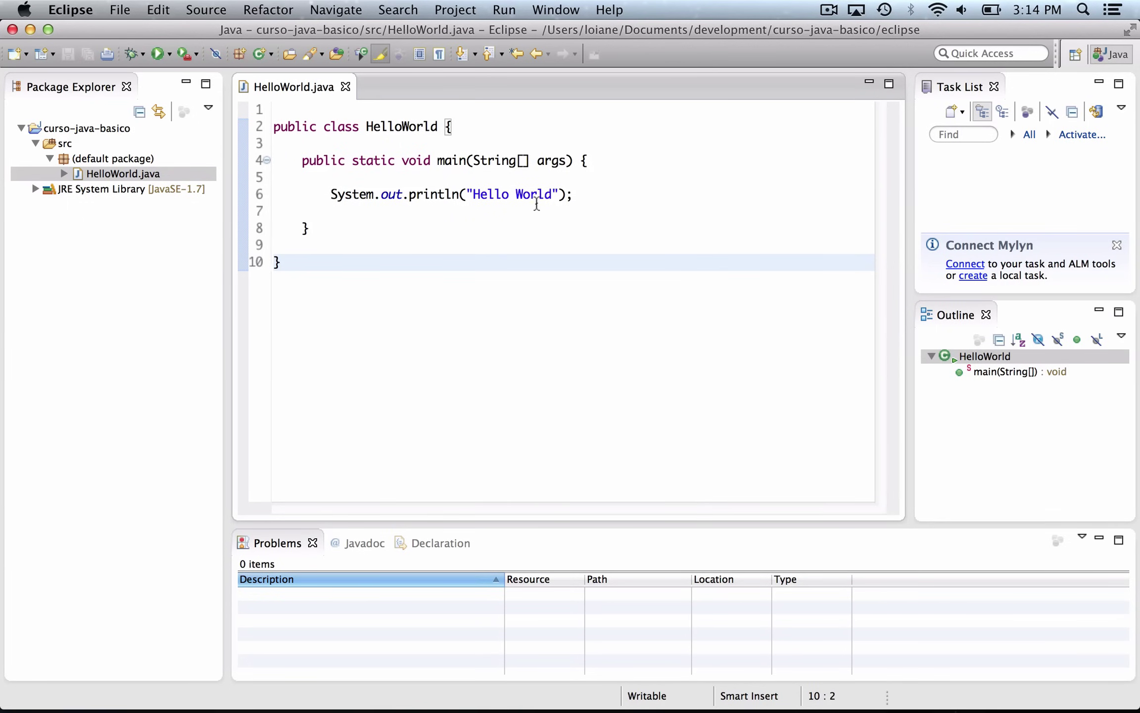
# Enlarge the area below the editor and add the Console view to it.
pyautogui.moveTo(524, 525); pyautogui.dragTo(524, 391)
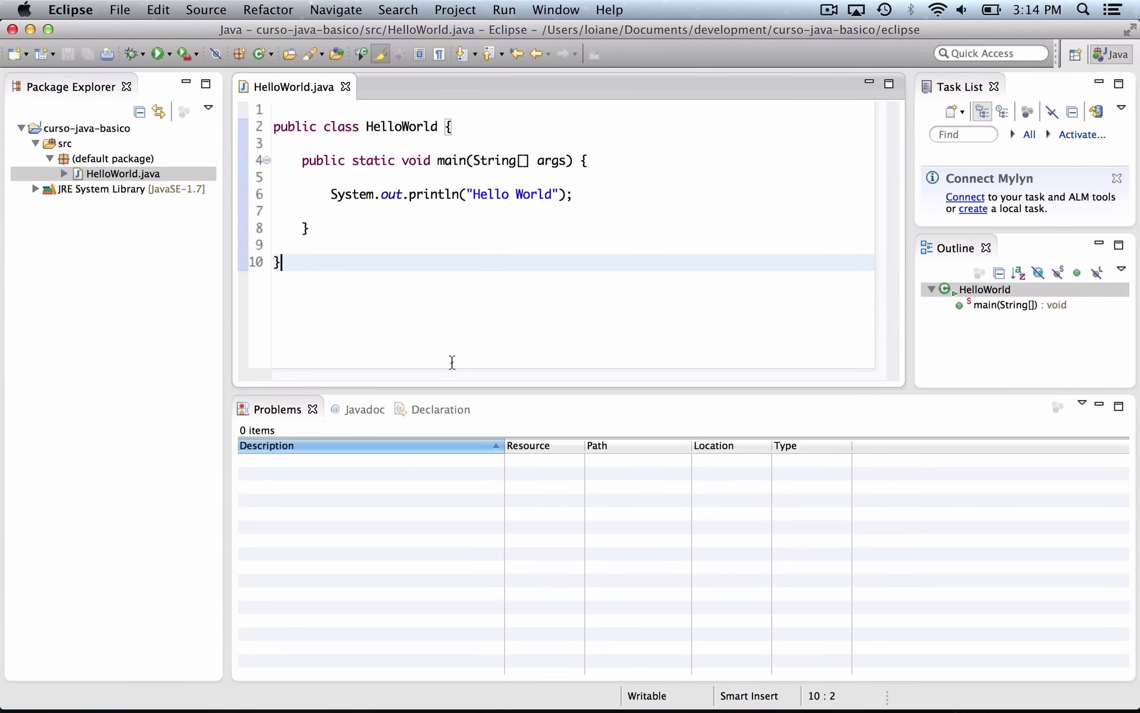
pyautogui.click(566, 6)
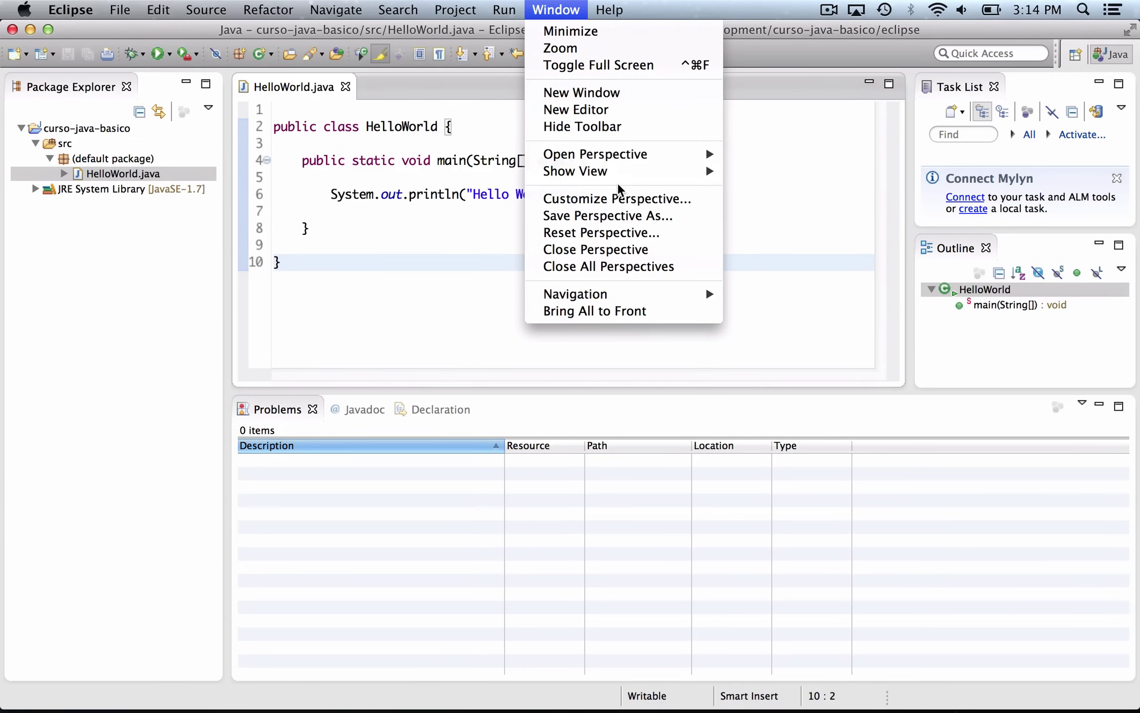
pyautogui.moveTo(638, 174)
pyautogui.click(817, 193)
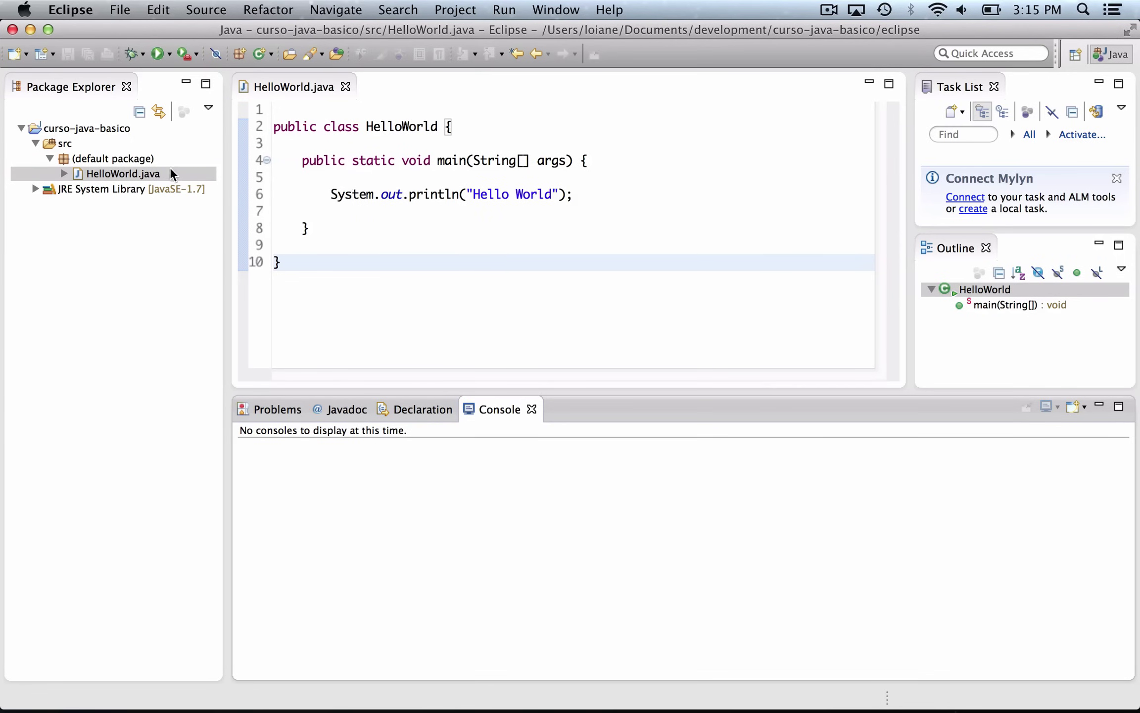
# Run HelloWorld.java as a Java Application and check its printed output in the Console view.
pyautogui.click(145, 172)
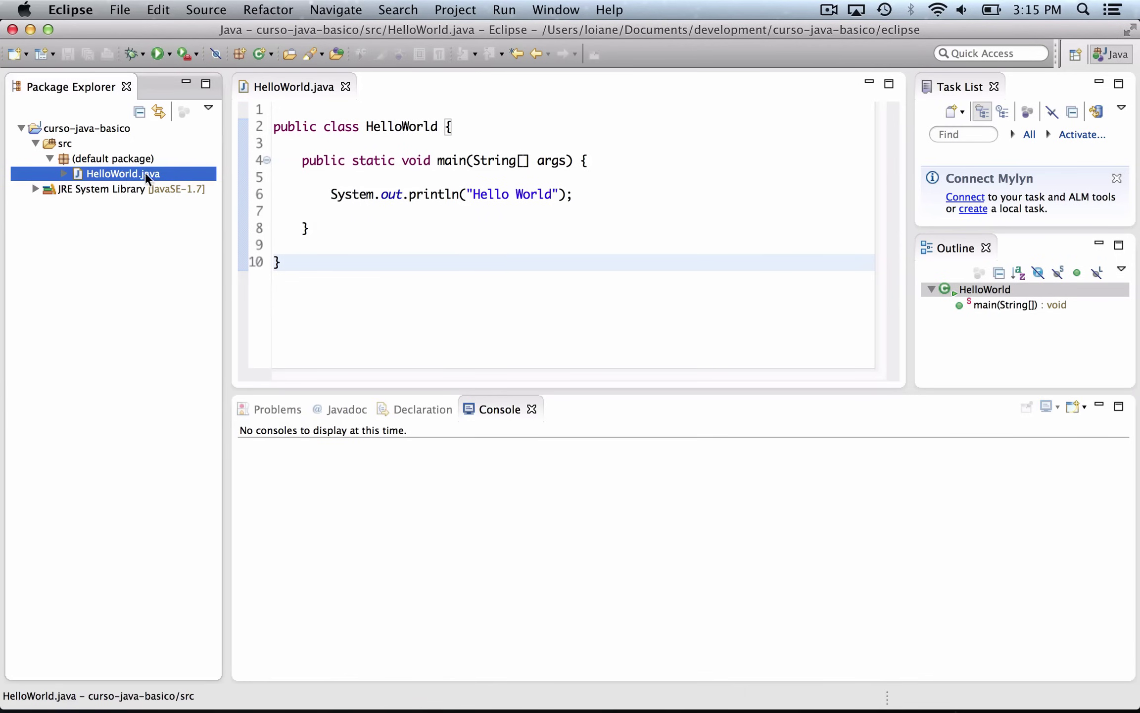
pyautogui.rightClick(107, 174)
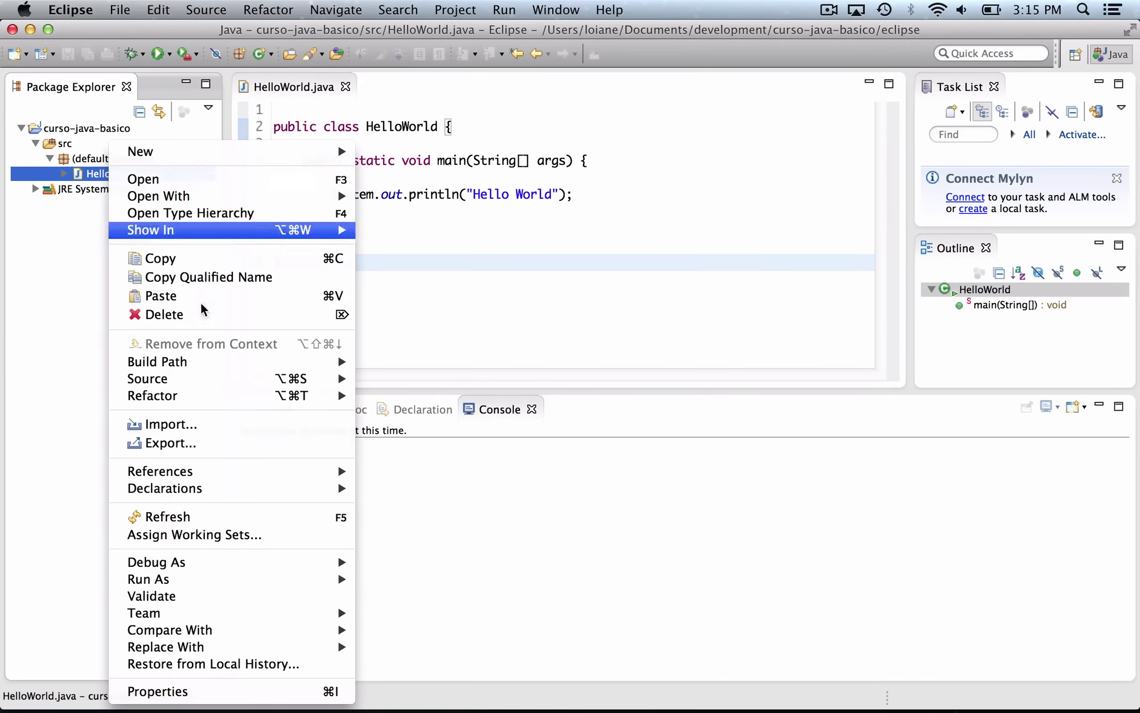
pyautogui.moveTo(231, 584)
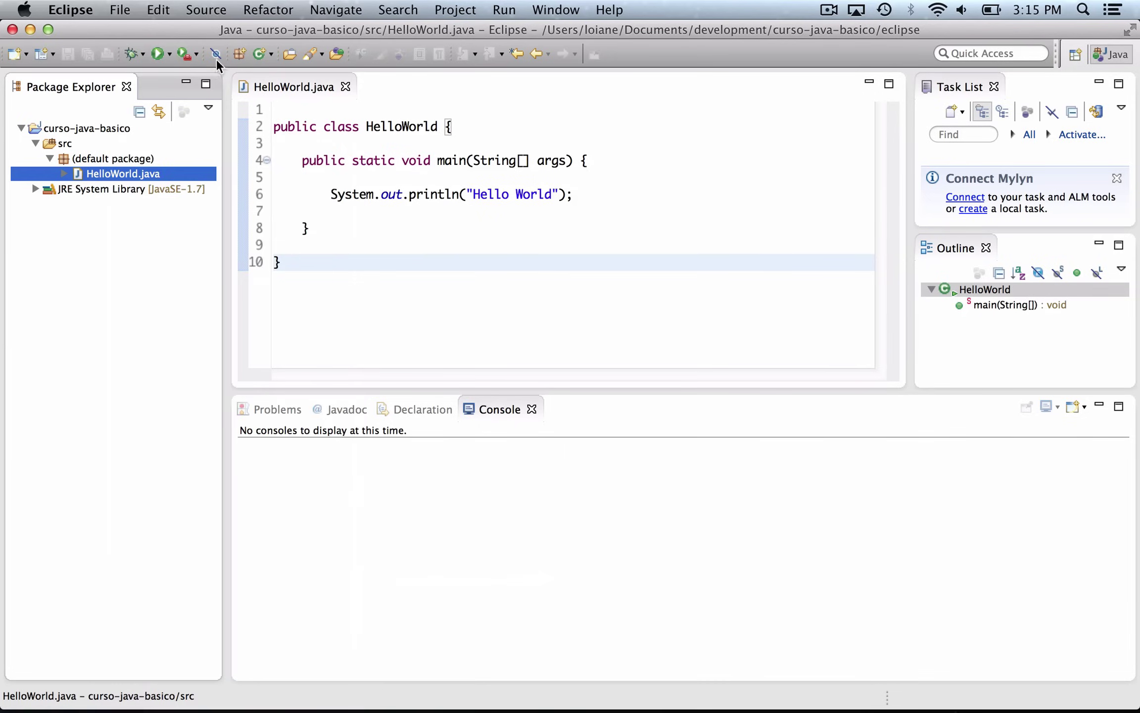
pyautogui.click(168, 55)
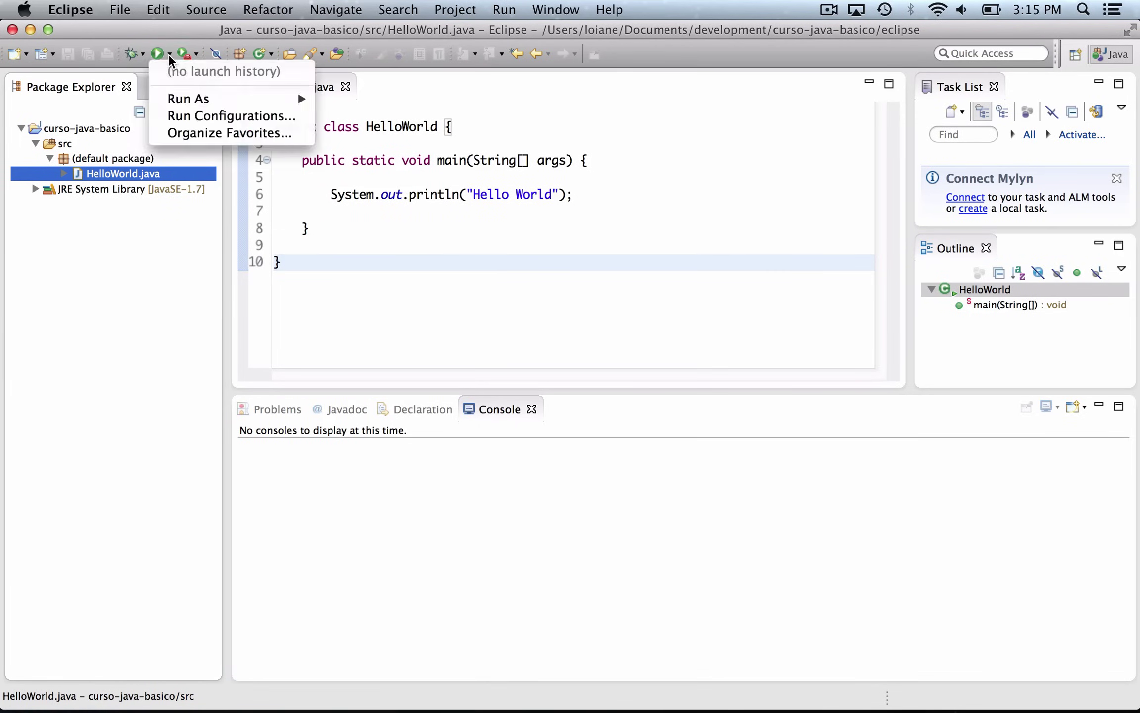
pyautogui.moveTo(187, 99)
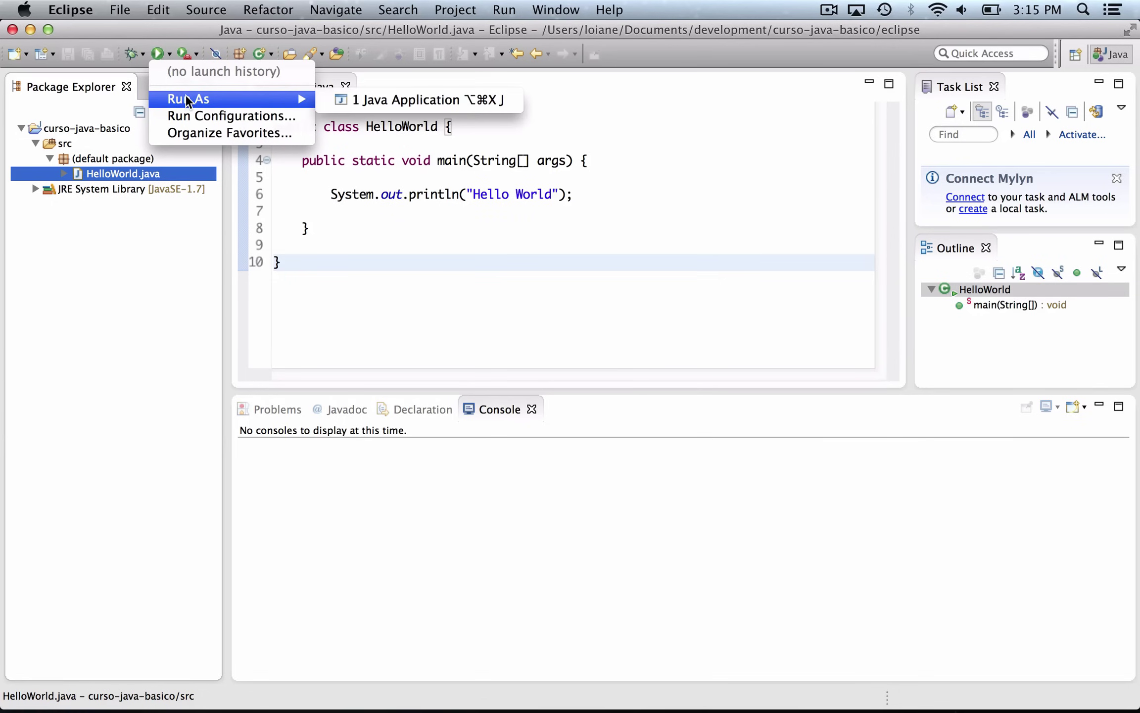
pyautogui.click(358, 101)
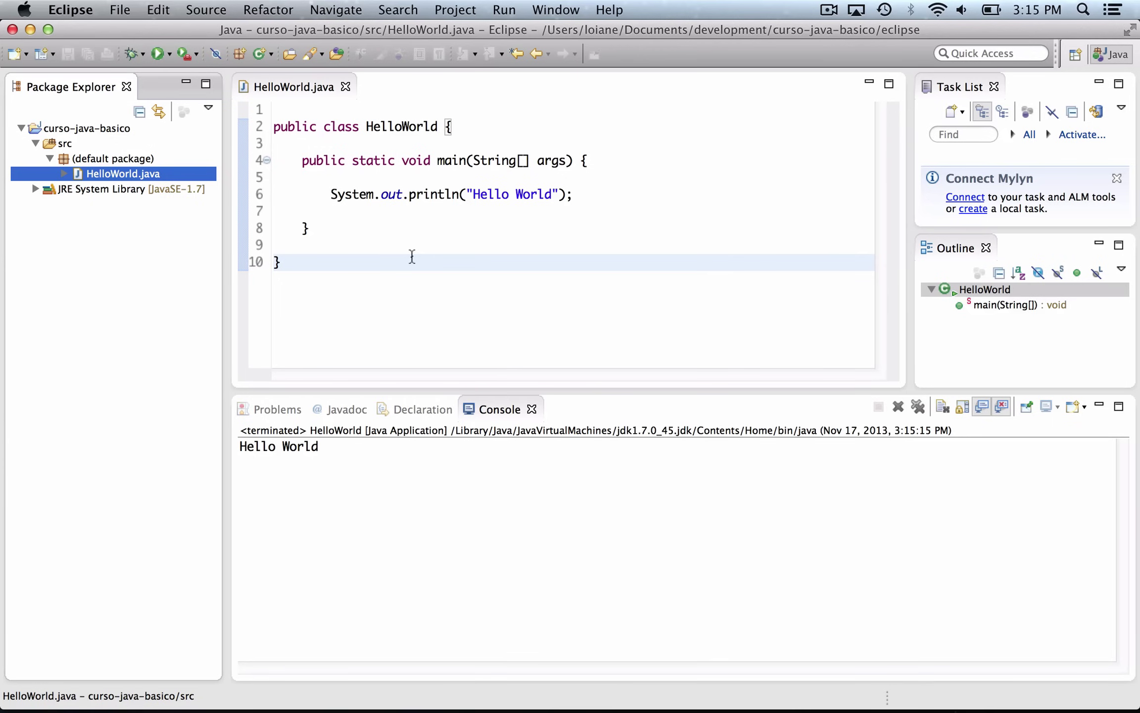
pyautogui.click(286, 453)
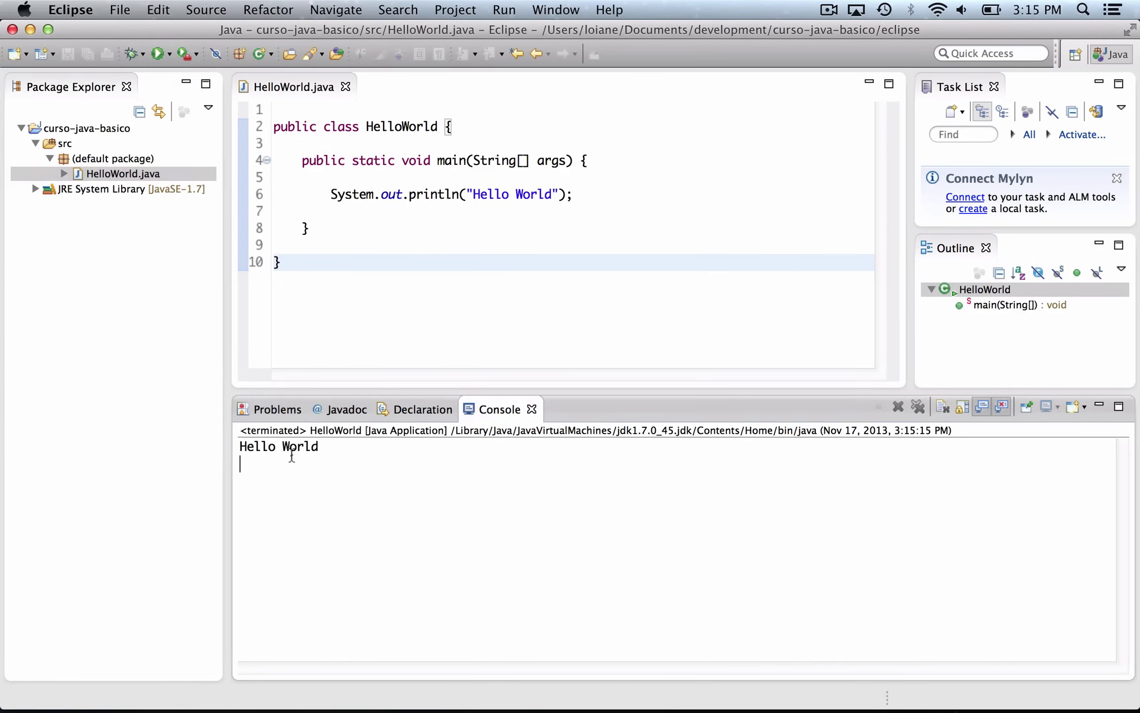
pyautogui.tripleClick(319, 448)
pyautogui.click(282, 467)
# Examine the program and VM argument settings in the HelloWorld run configuration, then close the configurations without running.
pyautogui.click(132, 158)
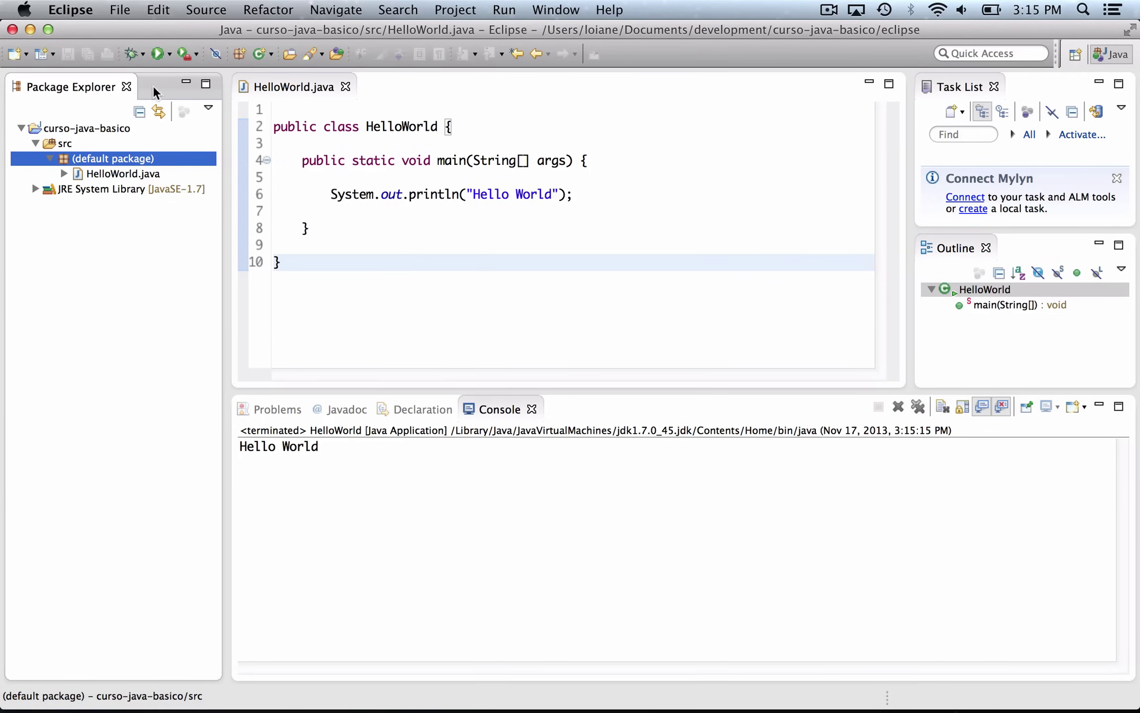
pyautogui.click(172, 52)
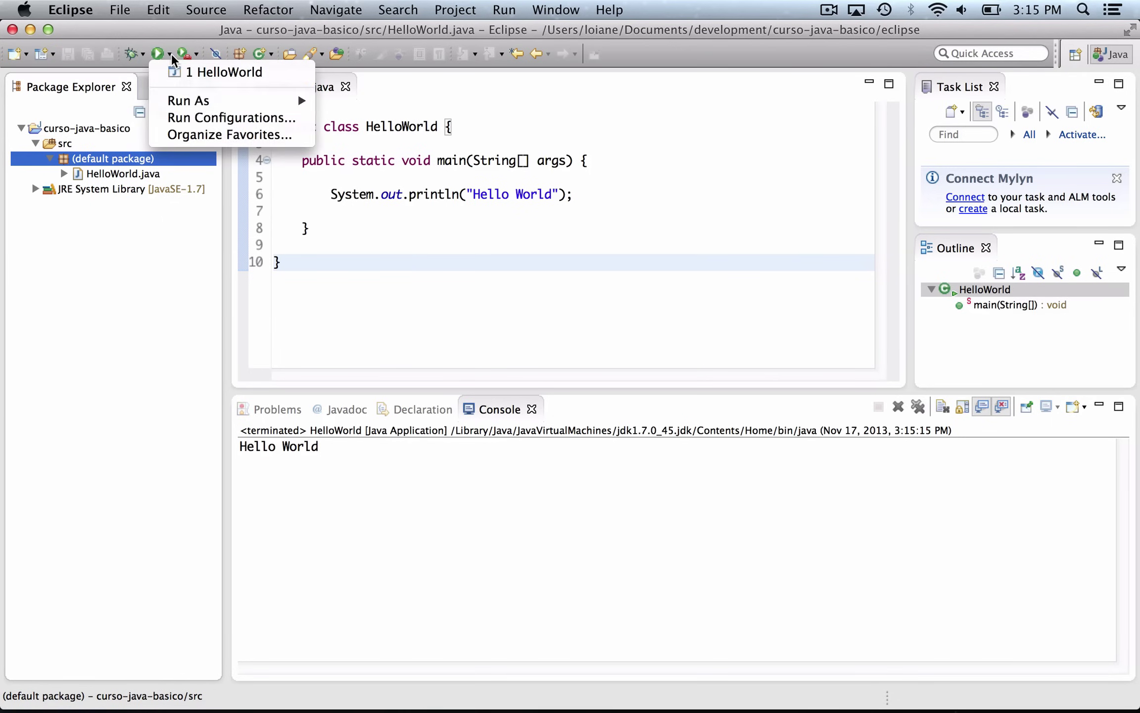
pyautogui.click(228, 117)
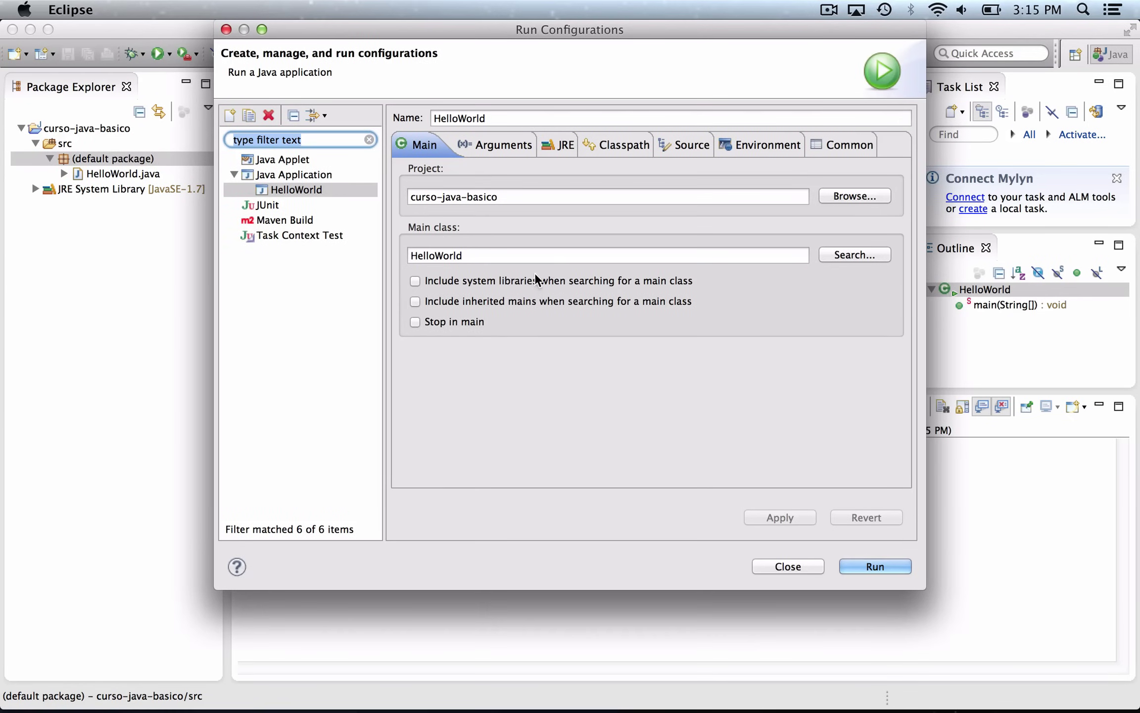
pyautogui.click(488, 150)
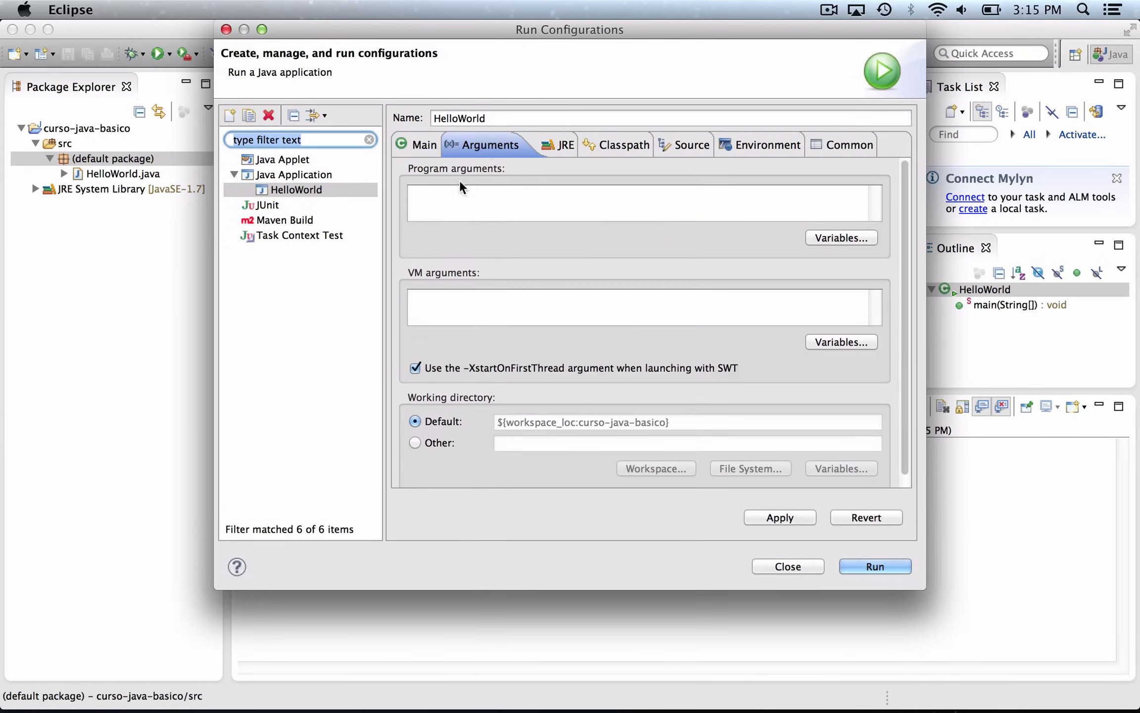
pyautogui.click(791, 565)
pyautogui.click(648, 318)
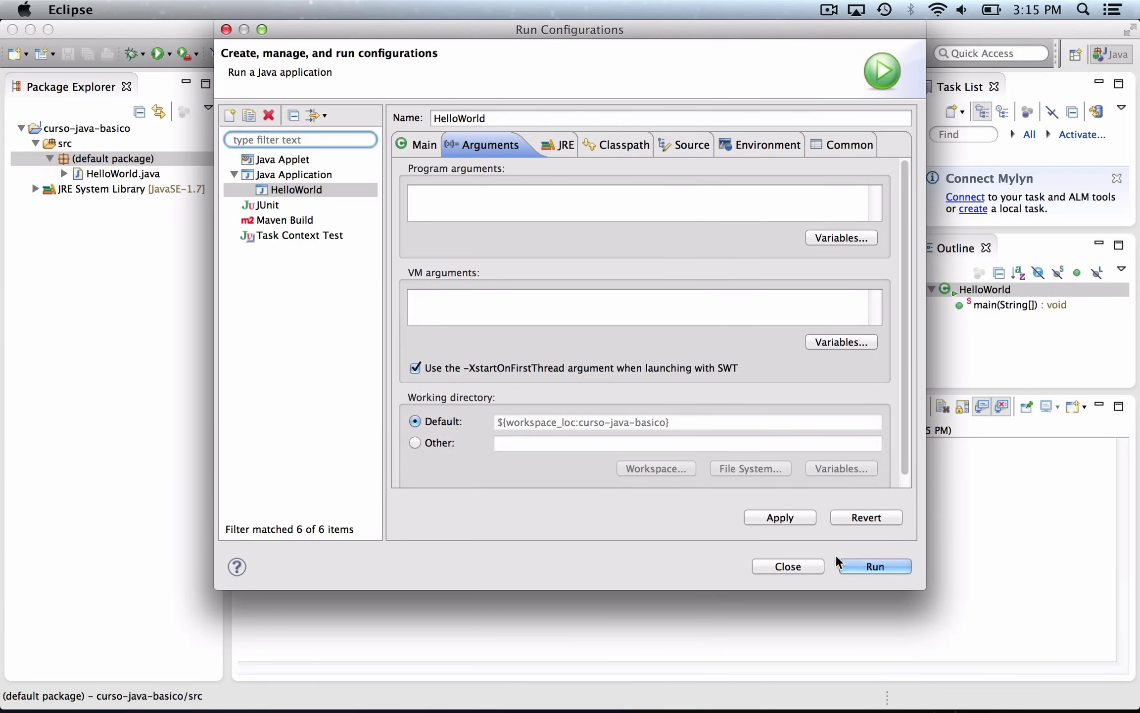
pyautogui.click(228, 30)
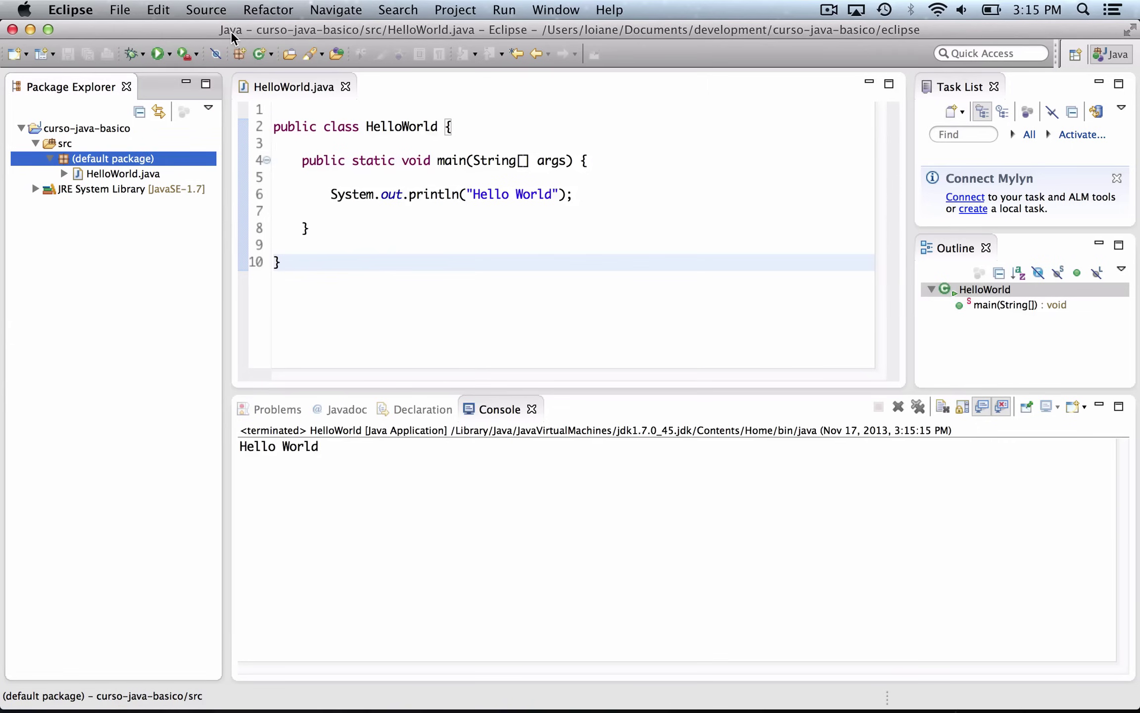